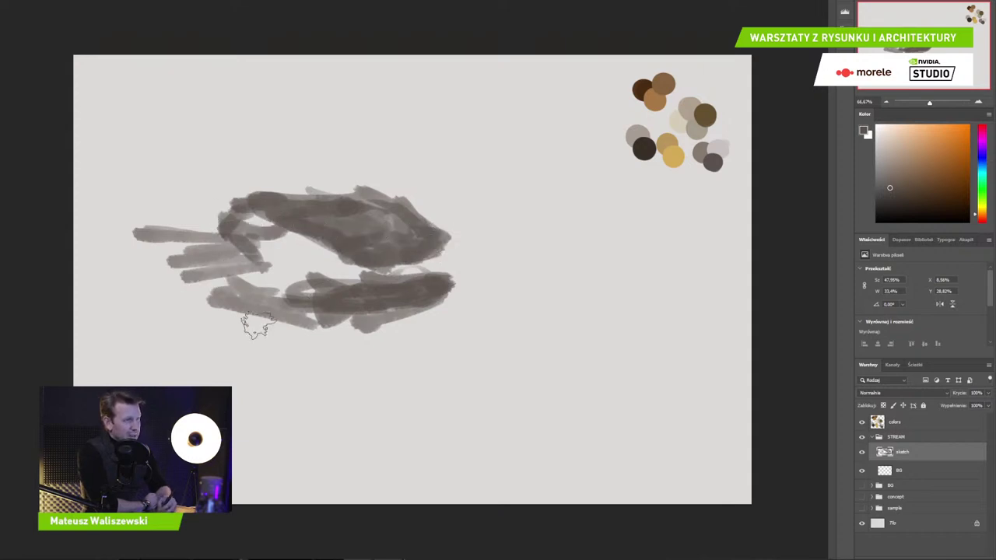
Paint rough strut strokes above and below the hull and fill the gap between its upper and lower masses with grey-brown
mouse_move(247, 311)
mouse_down()
mouse_move(227, 382)
mouse_move(261, 361)
mouse_up()
mouse_move(243, 140)
mouse_down()
mouse_move(274, 183)
mouse_move(313, 153)
mouse_move(299, 193)
mouse_move(283, 190)
mouse_up()
mouse_move(238, 249)
mouse_down()
mouse_move(179, 245)
mouse_move(270, 246)
mouse_move(198, 250)
mouse_move(259, 250)
mouse_move(217, 251)
mouse_up()
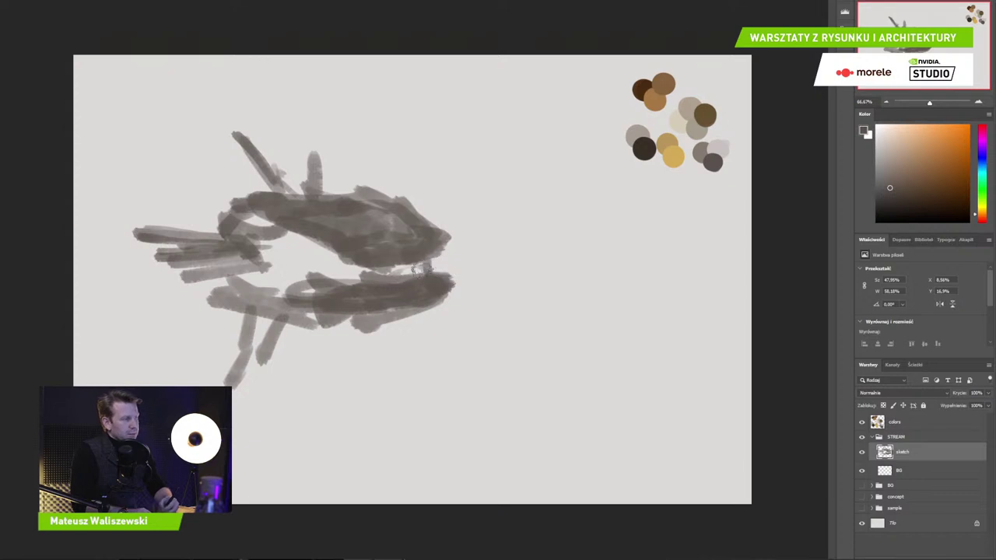
mouse_move(426, 269)
mouse_down()
mouse_move(278, 256)
mouse_move(292, 283)
mouse_move(286, 269)
mouse_move(300, 241)
mouse_up()
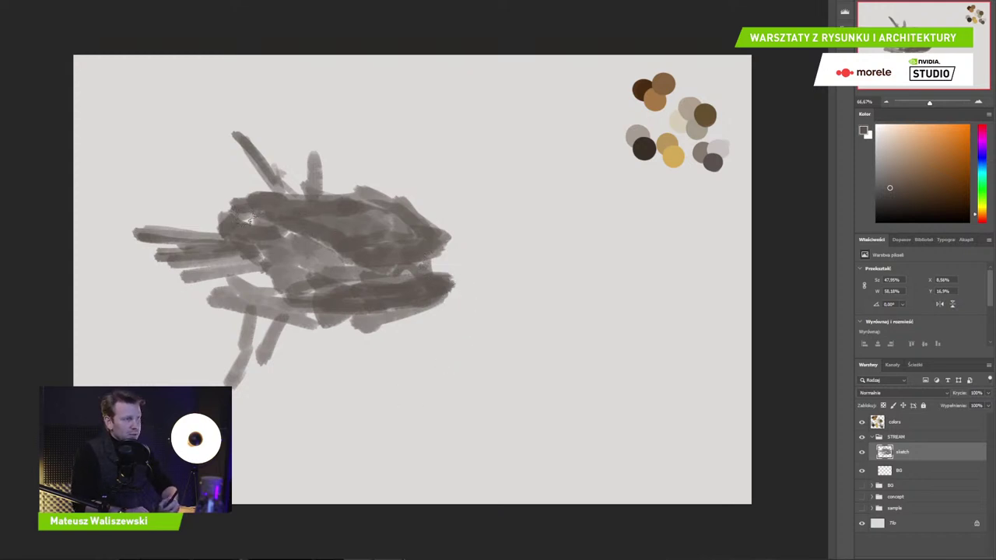
drag(341, 258, 296, 231)
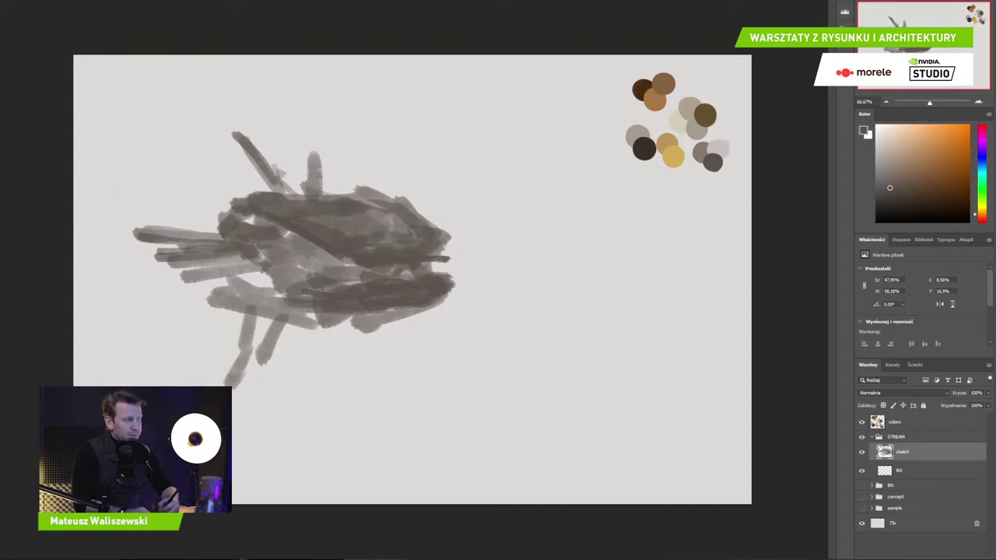
Add thinner strokes along the lower hull and sketch long ground lines beneath the structure
mouse_move(300, 296)
mouse_down()
mouse_move(202, 290)
mouse_move(256, 306)
mouse_move(245, 308)
mouse_move(320, 309)
mouse_up()
drag(233, 398, 521, 416)
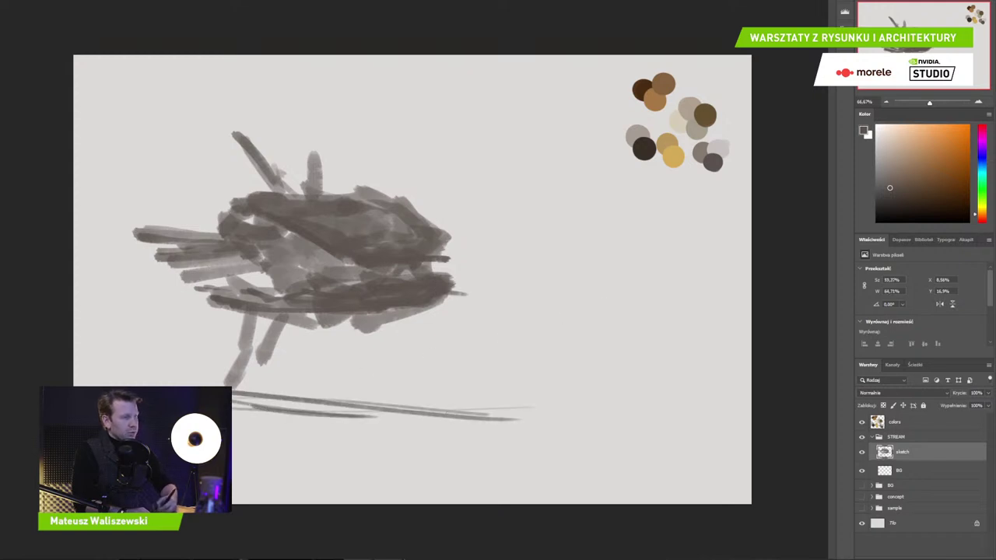
key(ctrl+t)
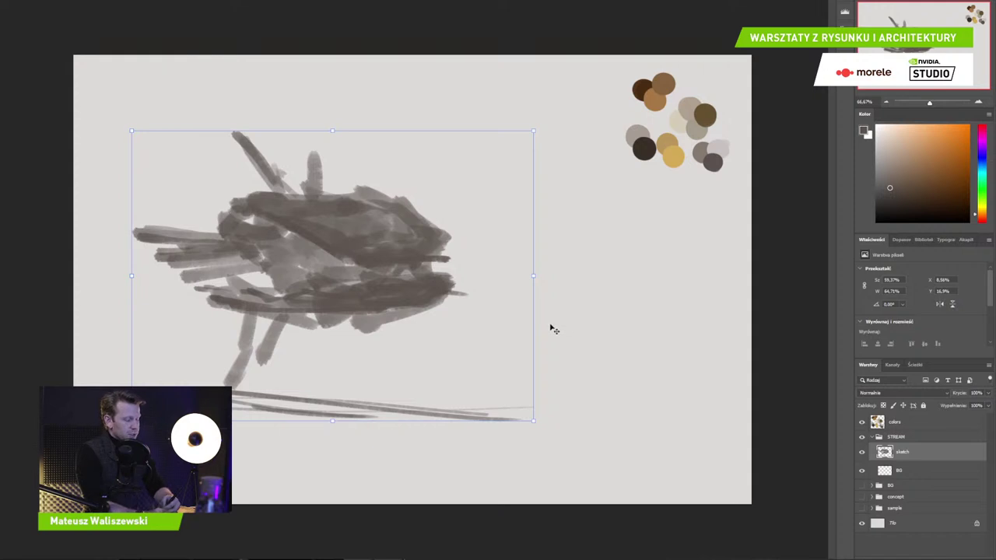
key(Escape)
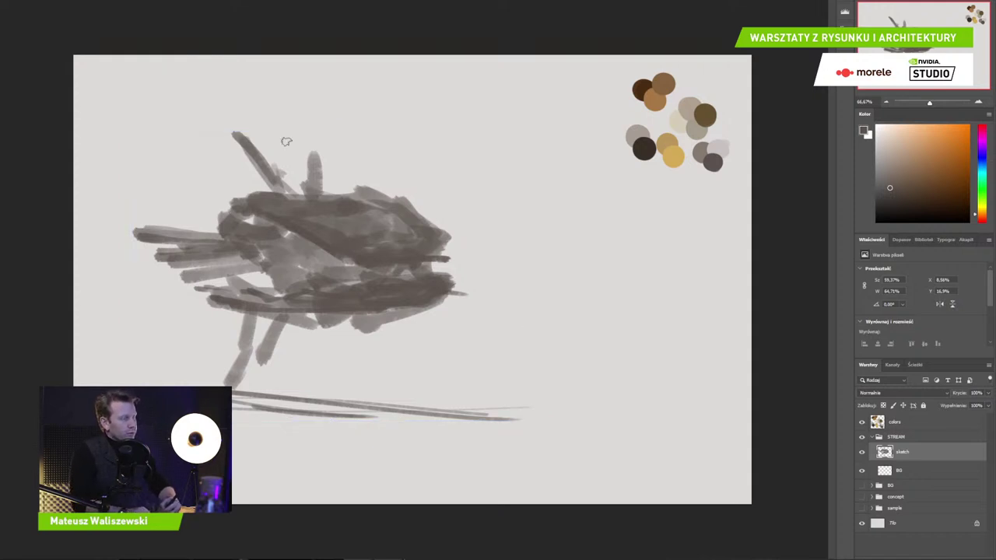
Define the two upper masts with thin strokes, then erase the vertical mast
drag(312, 192, 307, 131)
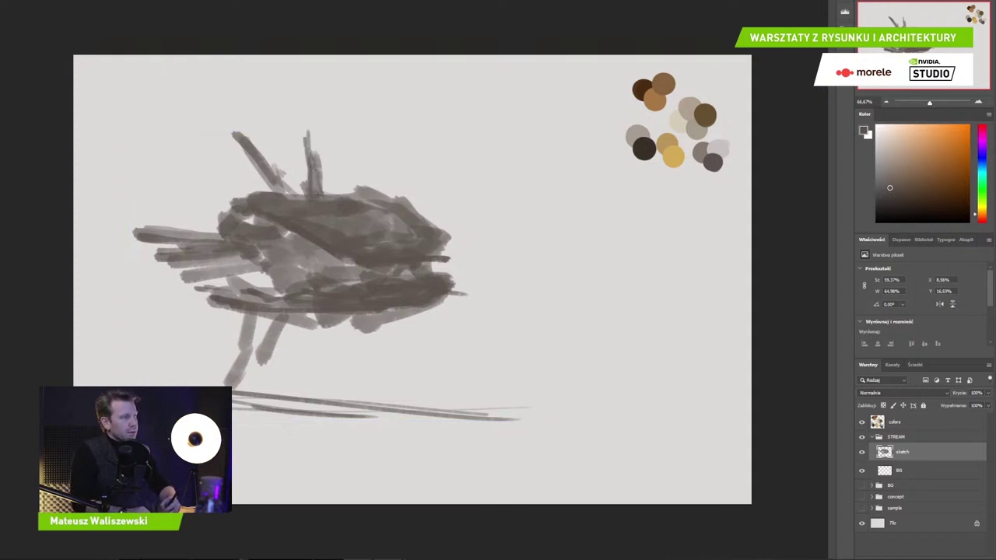
drag(250, 155, 281, 189)
key(e)
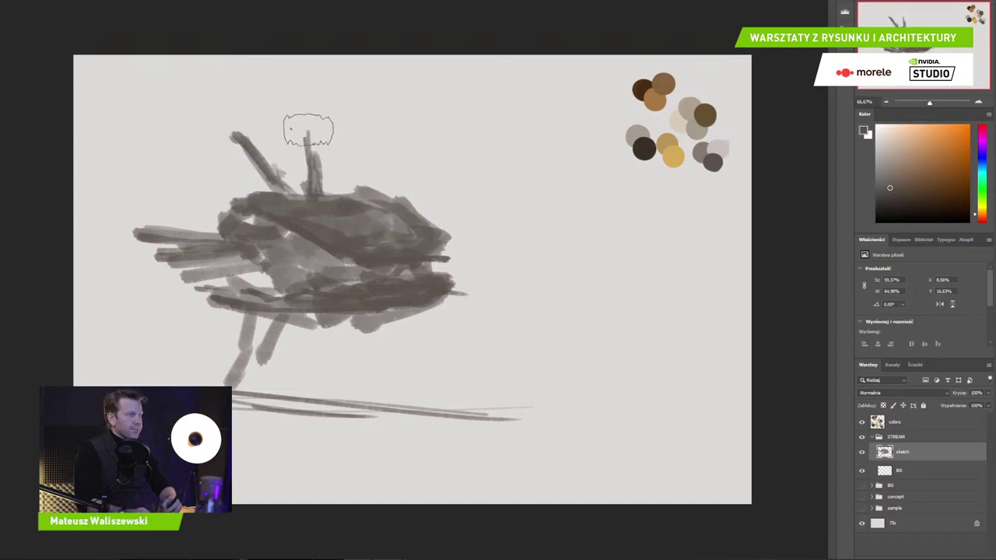
mouse_move(308, 130)
mouse_down()
mouse_move(323, 169)
mouse_move(267, 157)
mouse_move(290, 179)
mouse_move(258, 140)
mouse_up()
key(b)
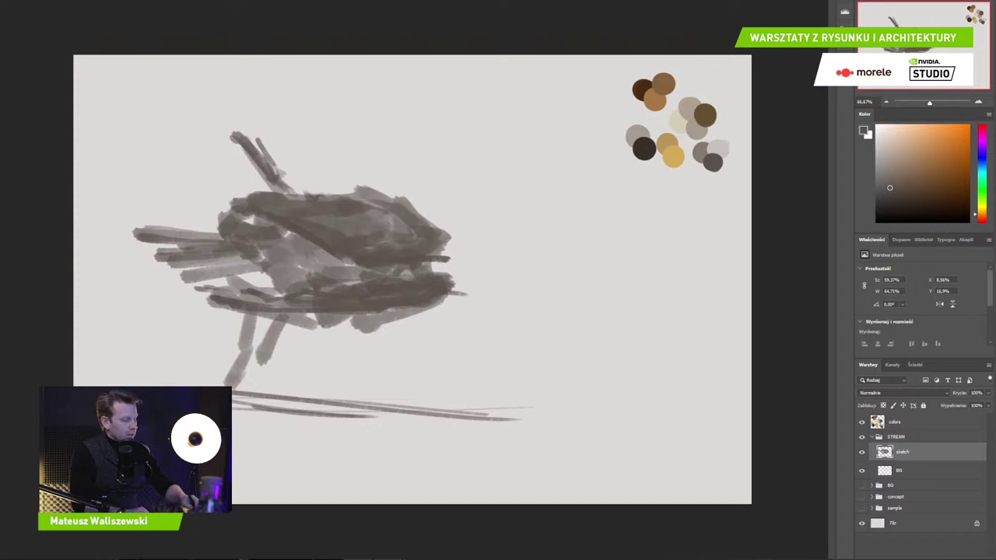
click(272, 169)
click(231, 169)
click(271, 155)
click(194, 163)
click(199, 112)
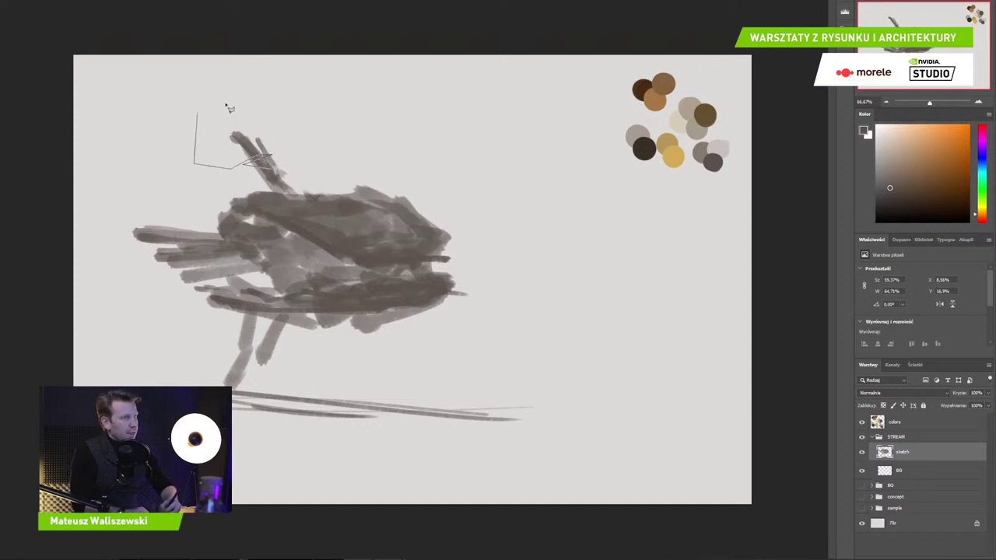
click(262, 118)
click(233, 97)
click(264, 131)
mouse_move(255, 160)
mouse_down()
mouse_move(254, 180)
mouse_move(193, 141)
mouse_move(183, 115)
mouse_up()
click(203, 99)
click(196, 135)
click(245, 103)
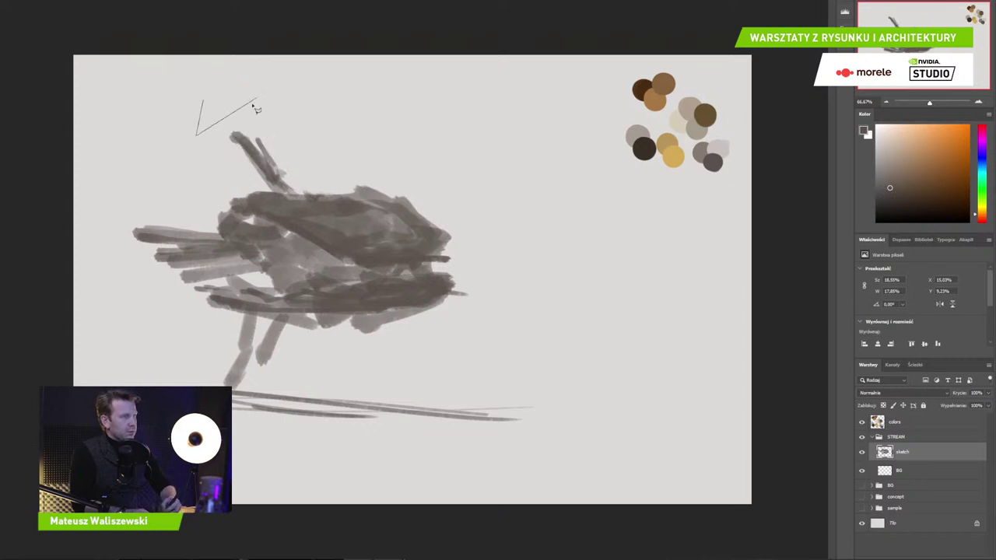
click(231, 113)
click(267, 146)
click(205, 147)
click(224, 109)
mouse_move(327, 165)
mouse_down()
mouse_move(230, 166)
mouse_move(262, 120)
mouse_move(175, 98)
mouse_up()
key(ctrl+d)
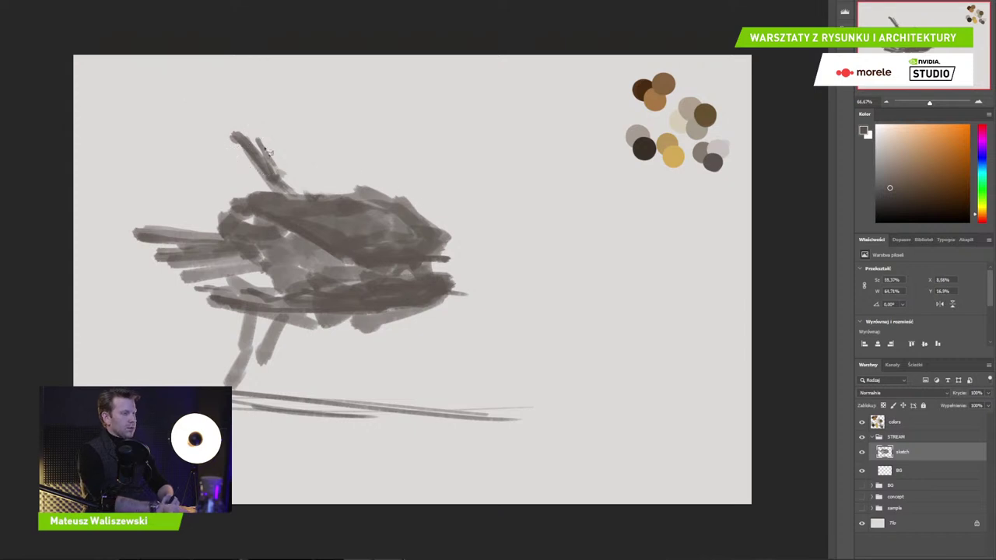
Outline angular shard shapes around the upper mast with the Polygonal Lasso, paint them grey-brown and clear the selection
click(213, 90)
click(197, 122)
mouse_move(240, 122)
mouse_down()
mouse_move(290, 139)
mouse_move(201, 161)
mouse_move(262, 100)
mouse_move(274, 127)
mouse_move(184, 129)
mouse_move(268, 170)
mouse_move(222, 88)
mouse_move(217, 159)
mouse_move(285, 159)
mouse_up()
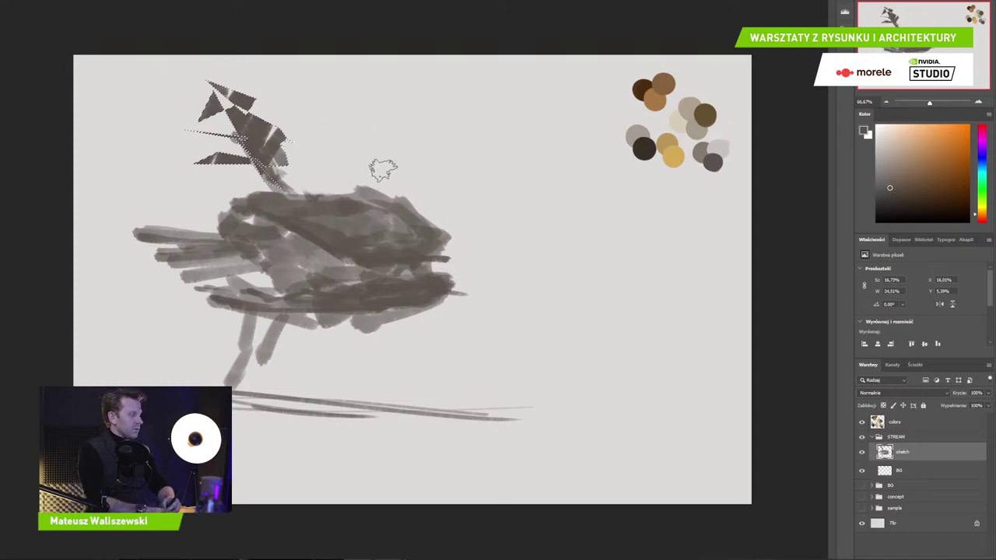
key(ctrl+d)
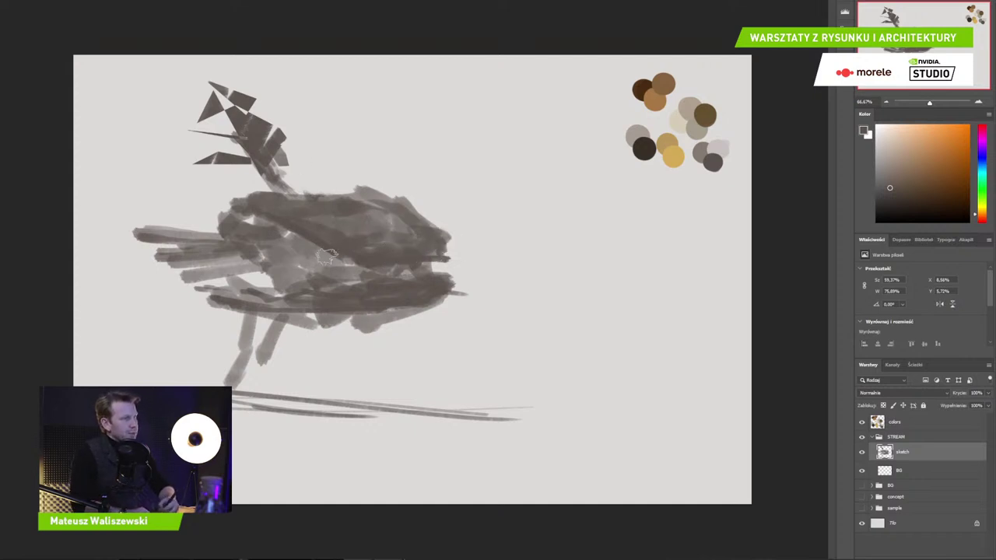
Sample colours from the palette circles, finishing with the dark grey-brown swatch as the brush colour
key(ctrl+plus)
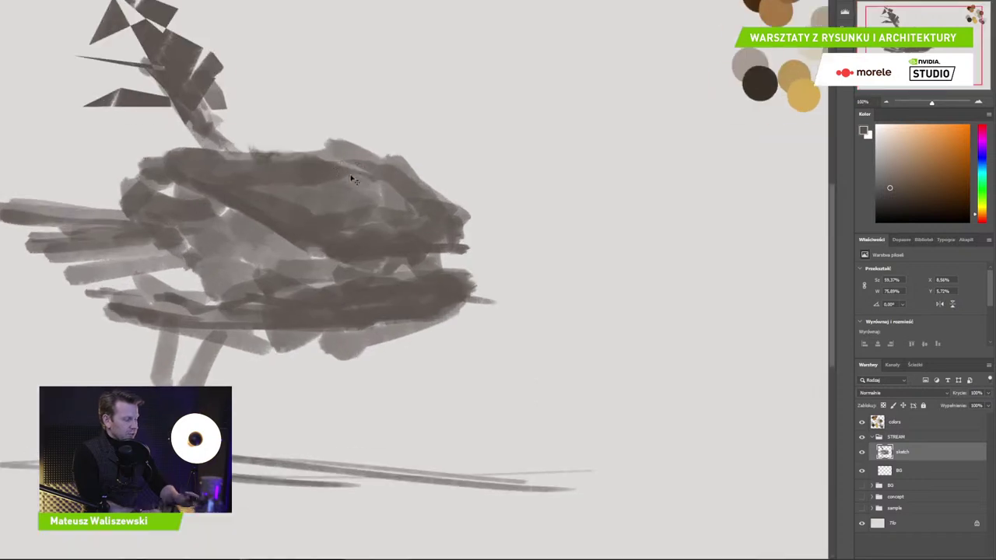
drag(349, 173, 388, 304)
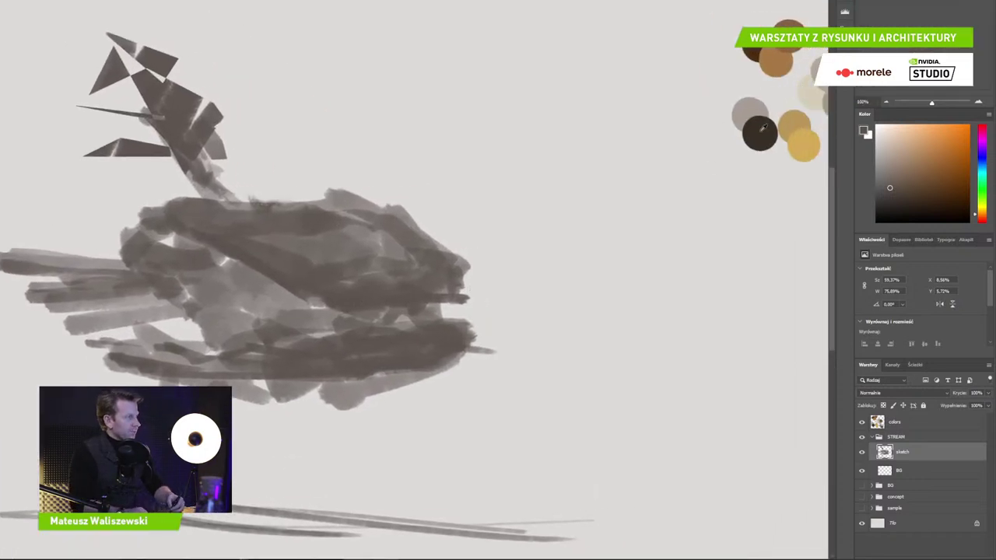
alt+click(760, 132)
drag(615, 236, 331, 269)
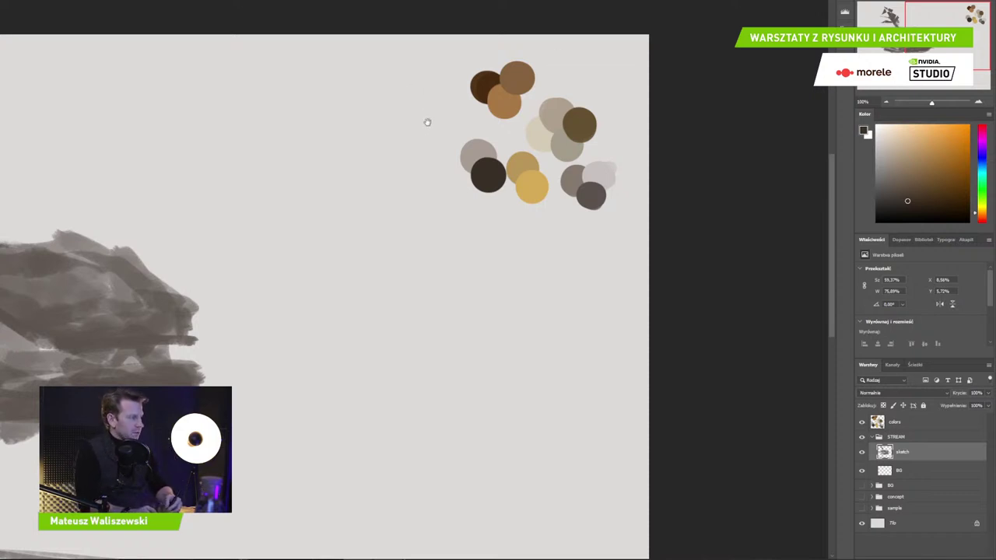
click(537, 188)
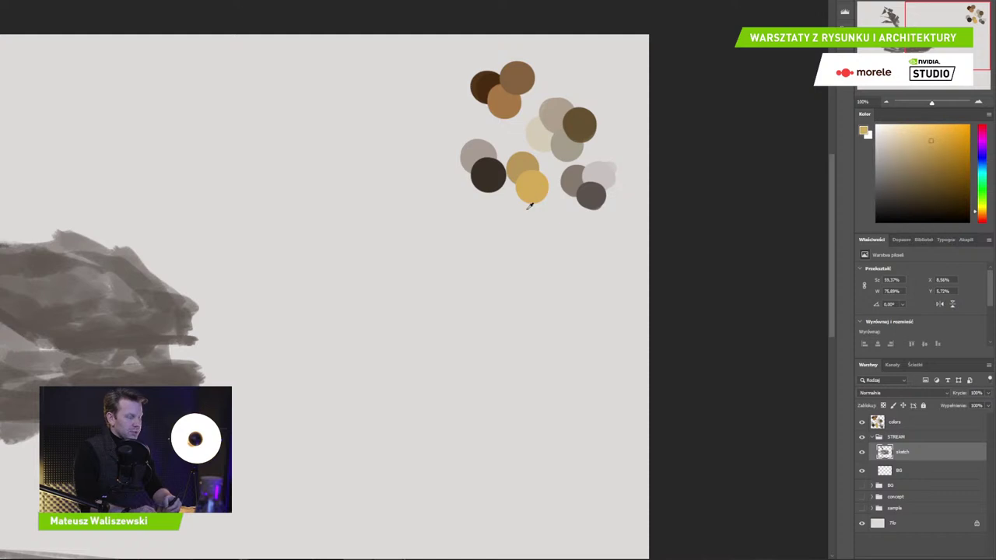
alt+click(591, 194)
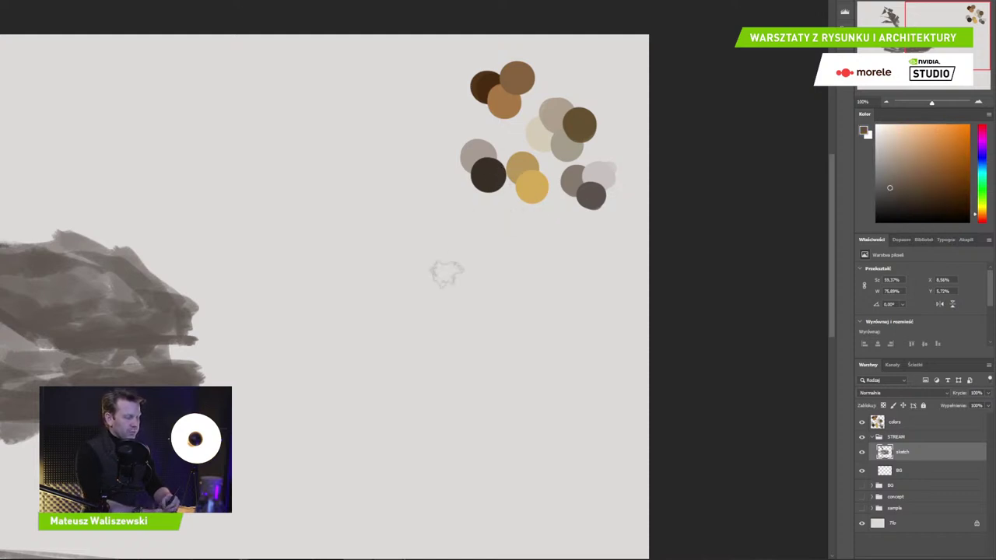
mouse_move(403, 301)
mouse_down()
mouse_move(656, 283)
mouse_move(723, 252)
mouse_up()
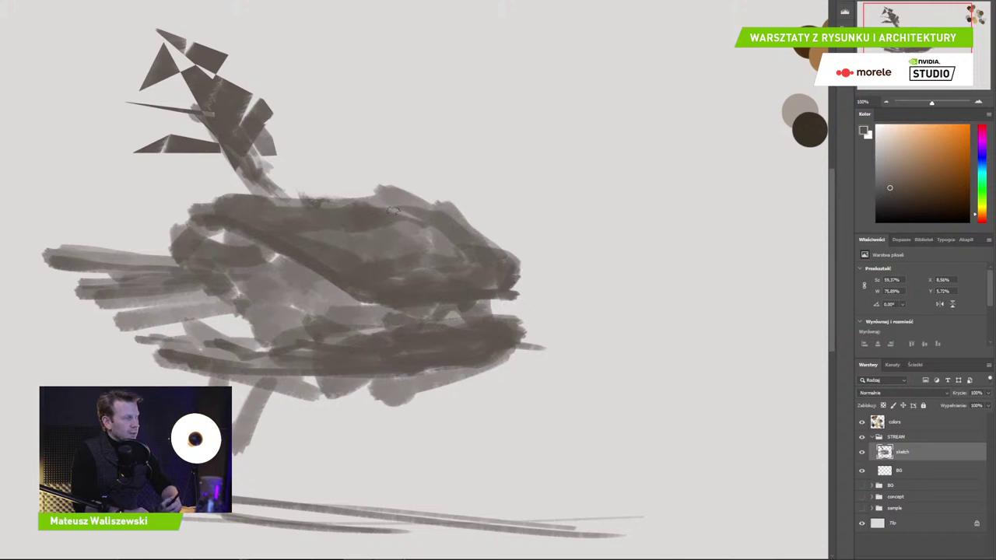
Paint darker strokes over the upper hull, the lower hull's rear details and the nose of the structure
mouse_move(394, 230)
mouse_down()
mouse_move(420, 247)
mouse_move(345, 204)
mouse_up()
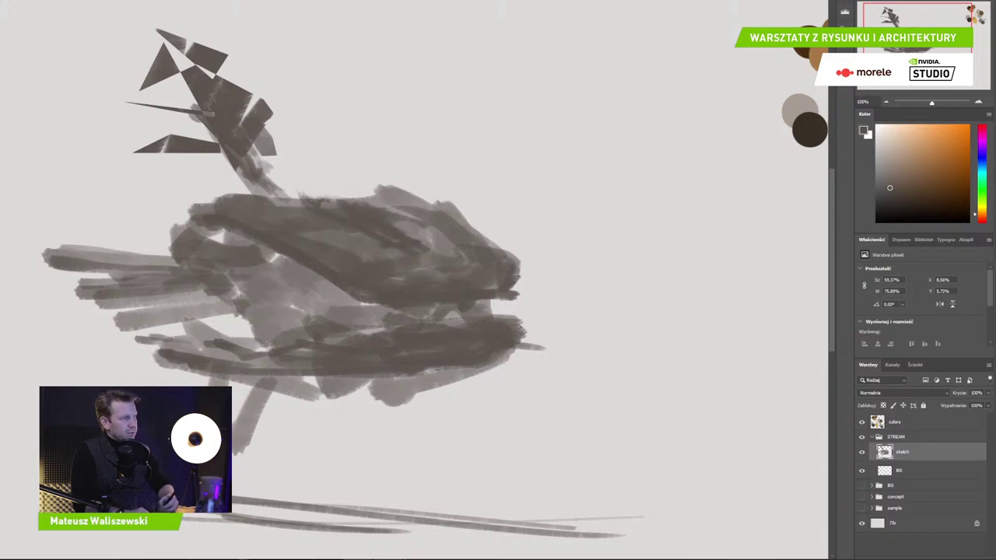
mouse_move(353, 351)
mouse_down()
mouse_move(159, 342)
mouse_move(323, 370)
mouse_up()
mouse_move(249, 330)
mouse_down()
mouse_move(236, 357)
mouse_move(269, 336)
mouse_move(251, 363)
mouse_move(216, 360)
mouse_move(220, 372)
mouse_move(178, 346)
mouse_up()
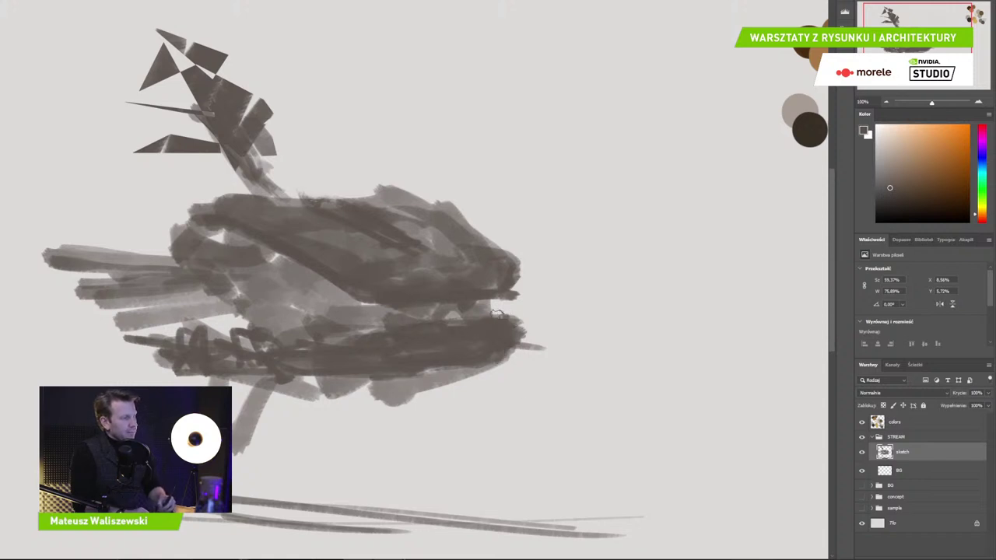
drag(485, 274, 426, 274)
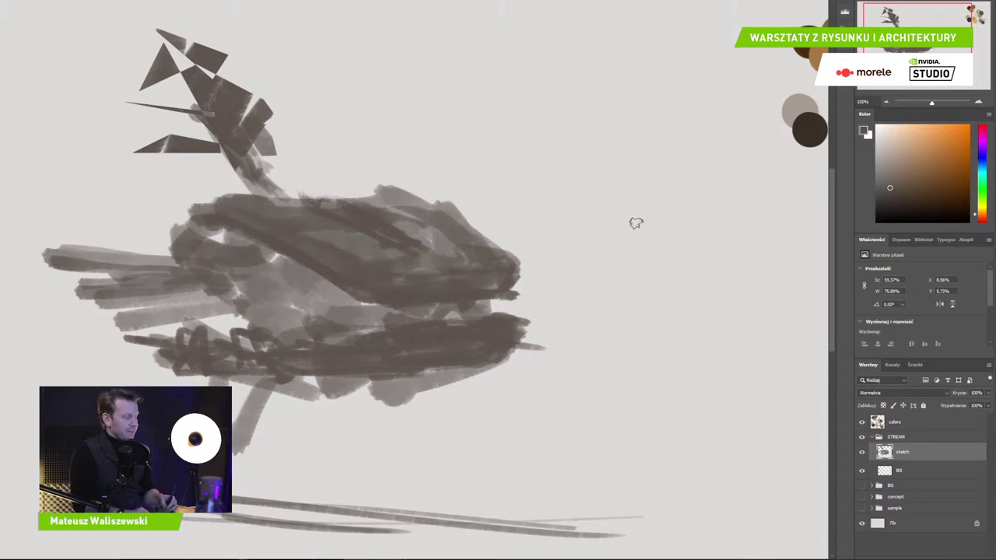
Sketch two stacked, slanted quadrilaterals beside the hull as the front planes of a simplified form
drag(644, 225, 722, 210)
drag(576, 227, 542, 167)
mouse_move(699, 204)
mouse_down()
mouse_move(649, 161)
mouse_move(627, 174)
mouse_up()
mouse_move(554, 168)
mouse_down()
mouse_move(674, 160)
mouse_move(704, 214)
mouse_up()
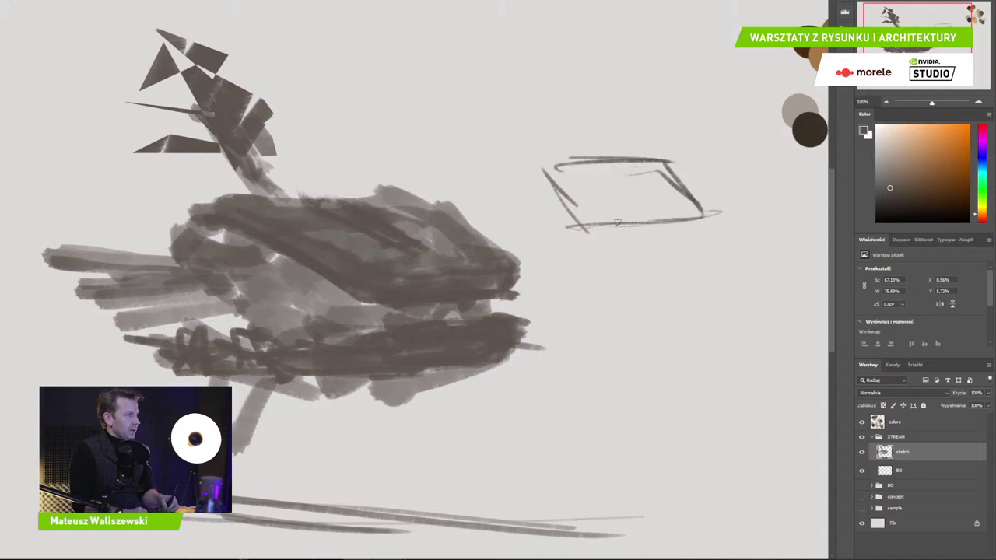
mouse_move(594, 238)
mouse_down()
mouse_move(679, 236)
mouse_move(623, 289)
mouse_up()
mouse_move(603, 241)
mouse_down()
mouse_move(554, 290)
mouse_move(651, 278)
mouse_up()
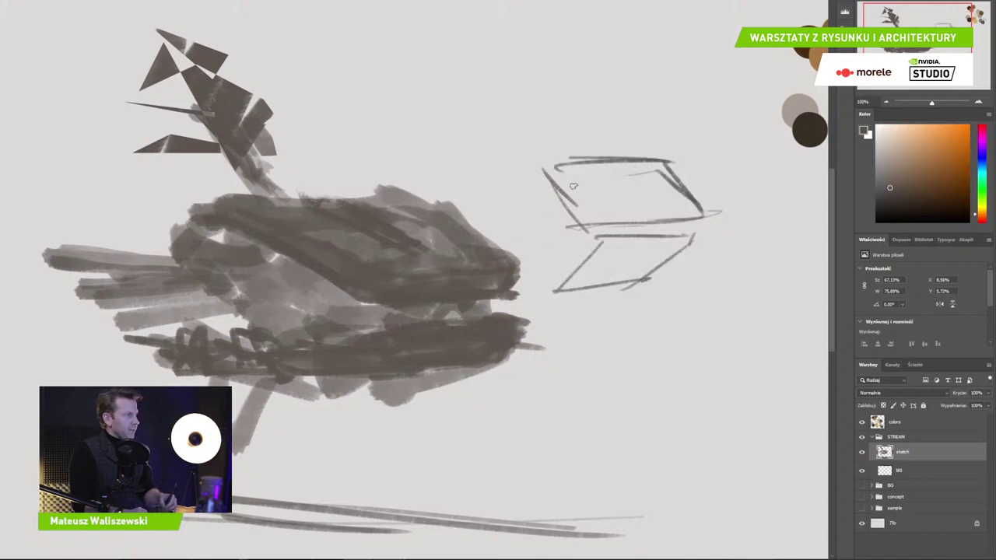
Draw receding edges from the two slanted planes back towards the hull to give the simplified form depth
drag(503, 178, 580, 222)
drag(516, 182, 436, 156)
mouse_move(435, 155)
mouse_down()
mouse_move(507, 147)
mouse_move(607, 157)
mouse_up()
mouse_move(537, 162)
mouse_down()
mouse_move(475, 142)
mouse_move(616, 171)
mouse_up()
mouse_move(592, 246)
mouse_down()
mouse_move(472, 215)
mouse_move(529, 227)
mouse_up()
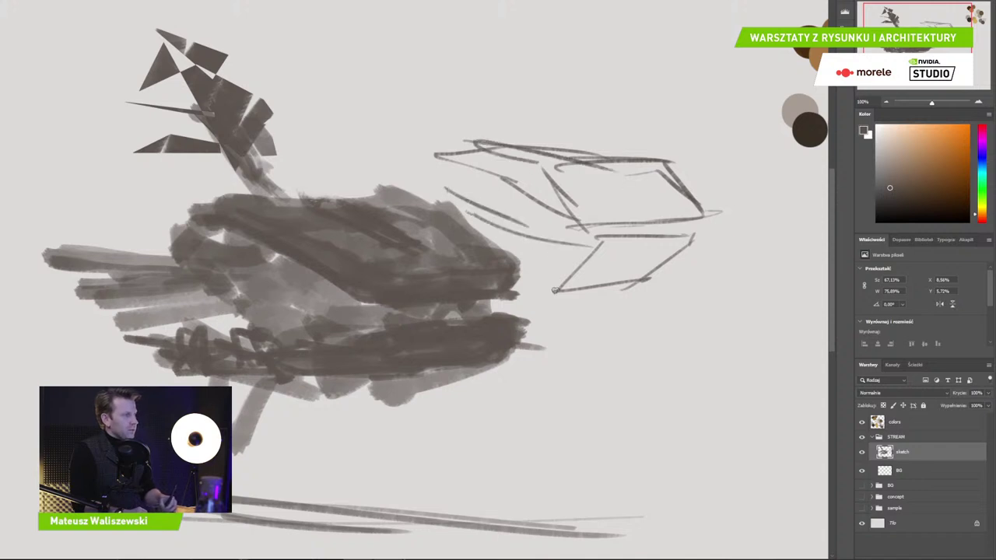
drag(556, 290, 515, 276)
drag(451, 215, 548, 234)
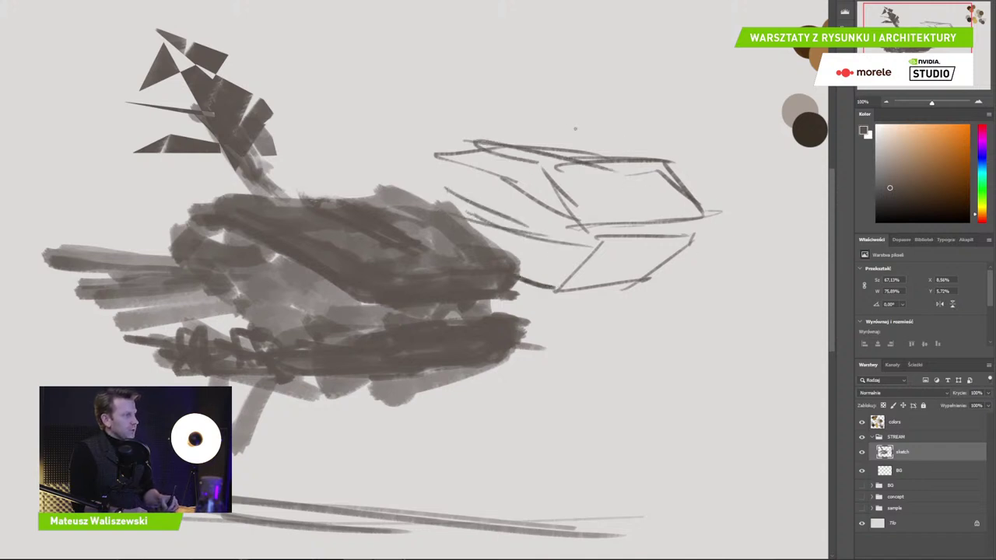
Add direction lines and arrows around the simplified form to show its perspective directions
drag(565, 122, 714, 122)
drag(702, 226, 778, 218)
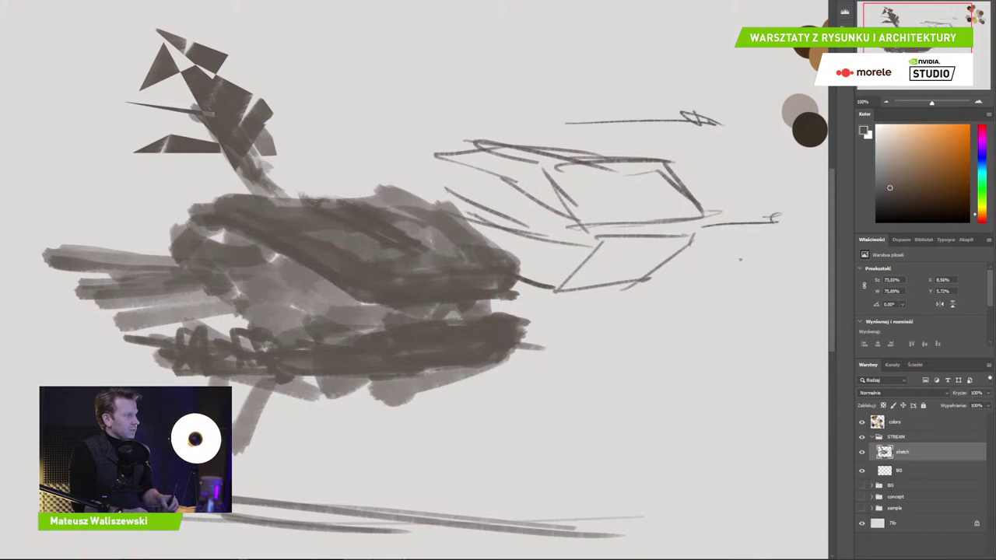
drag(660, 297, 749, 287)
mouse_move(399, 96)
mouse_down()
mouse_move(529, 128)
mouse_move(420, 93)
mouse_move(557, 95)
mouse_up()
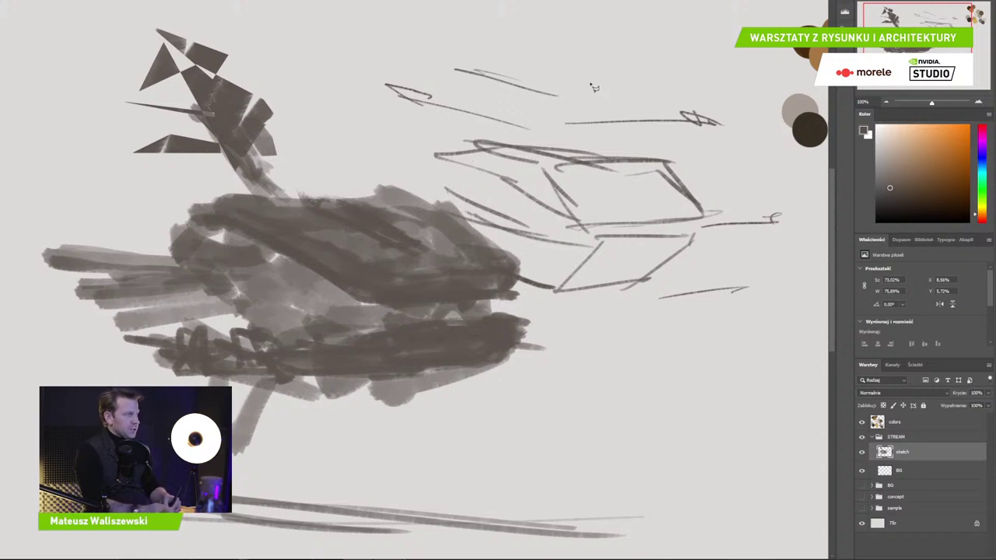
Lasso the simplified perspective sketch beside the hull, delete it and clear the selection
mouse_move(603, 76)
mouse_down()
mouse_move(410, 49)
mouse_move(375, 110)
mouse_move(467, 196)
mouse_move(434, 198)
mouse_move(528, 297)
mouse_move(510, 258)
mouse_move(519, 288)
mouse_move(582, 331)
mouse_move(775, 326)
mouse_move(793, 251)
mouse_move(782, 171)
mouse_move(709, 81)
mouse_move(623, 64)
mouse_up()
key(Delete)
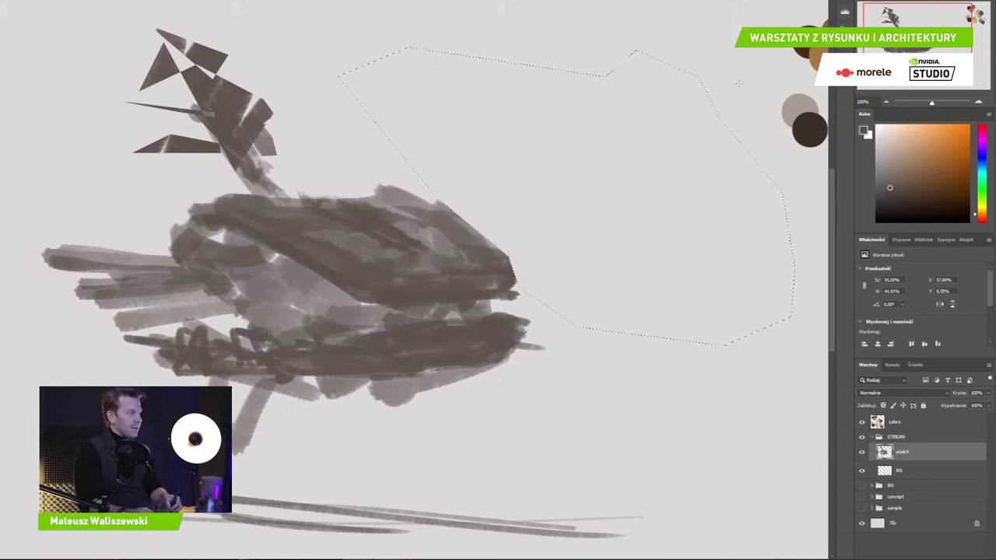
key(ctrl+d)
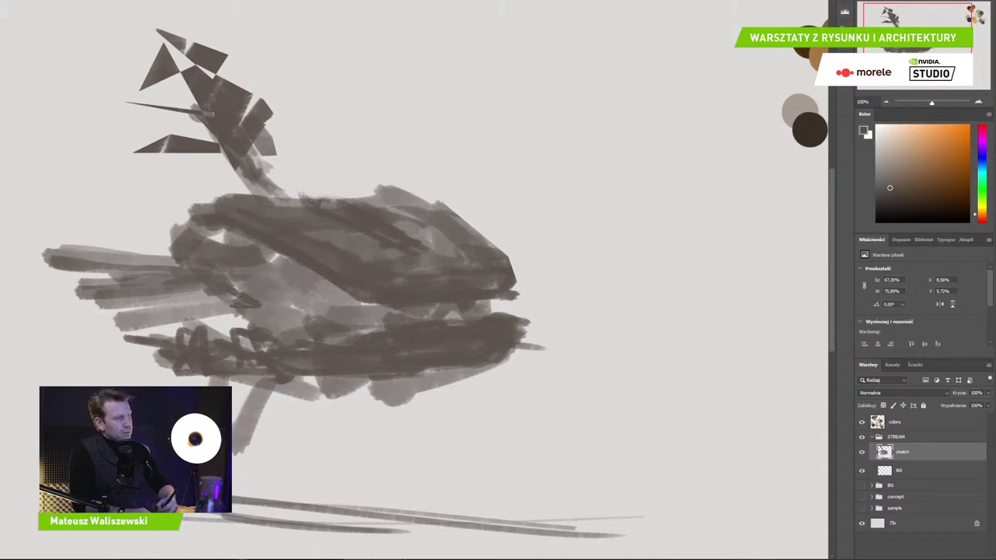
Draw thin tapered spikes extending from the rear of the hull and erase the broad pale strokes between them
drag(230, 305, 124, 294)
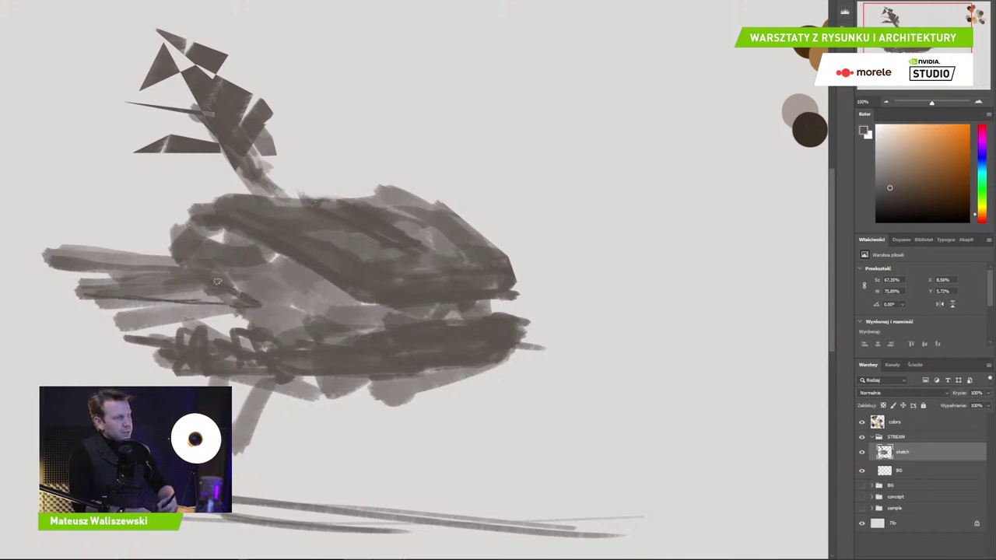
drag(203, 277, 39, 289)
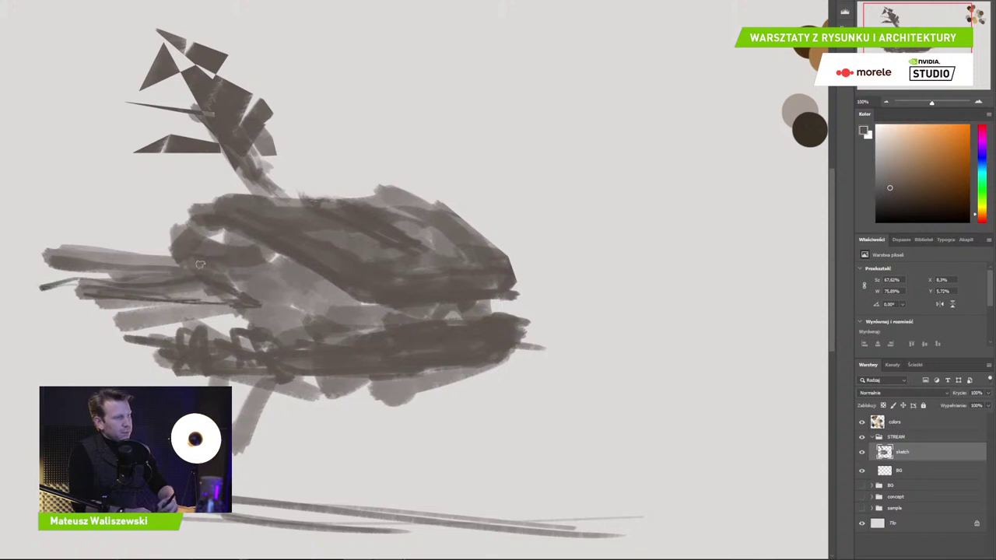
drag(183, 262, 99, 232)
drag(174, 242, 99, 227)
mouse_move(251, 318)
mouse_down()
mouse_move(122, 320)
mouse_move(215, 323)
mouse_up()
mouse_move(106, 300)
mouse_down()
mouse_move(53, 286)
mouse_move(97, 291)
mouse_up()
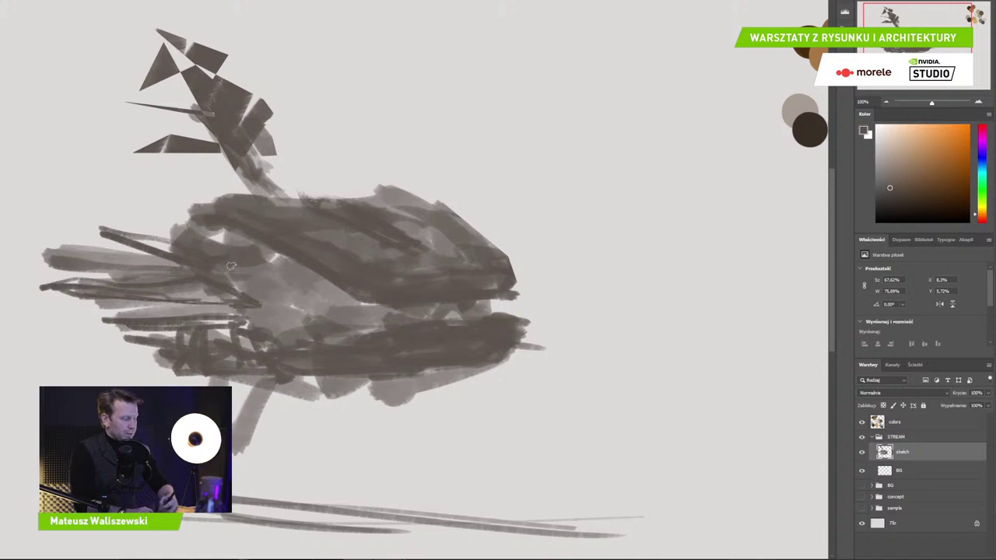
key(e)
mouse_move(68, 255)
mouse_down()
mouse_move(45, 252)
mouse_move(142, 266)
mouse_move(86, 268)
mouse_move(164, 311)
mouse_up()
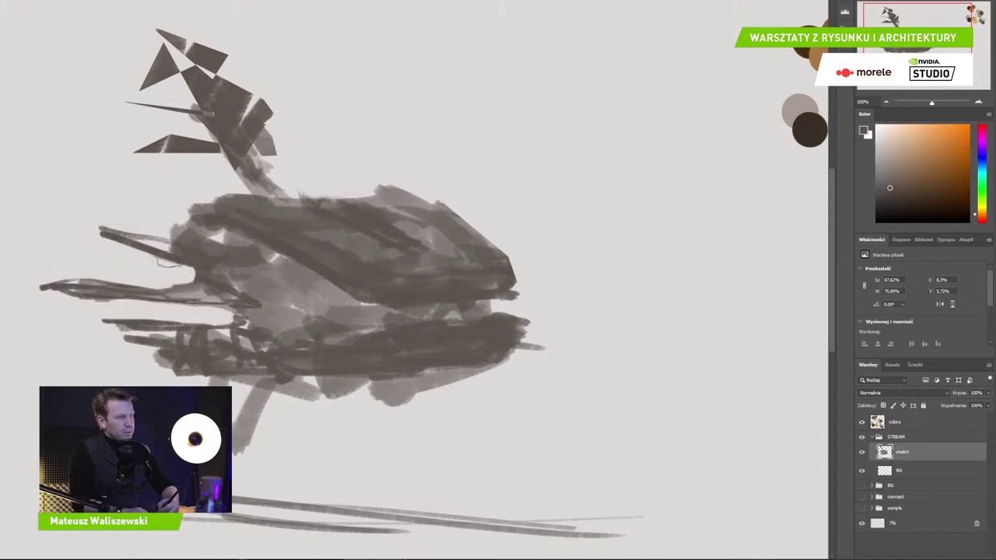
Erase the pale strokes along the hull's underside and sample the dark brown swatch from the palette as the brush colour
mouse_move(542, 320)
mouse_down()
mouse_move(459, 378)
mouse_move(373, 413)
mouse_move(385, 373)
mouse_move(393, 381)
mouse_move(350, 393)
mouse_move(257, 387)
mouse_up()
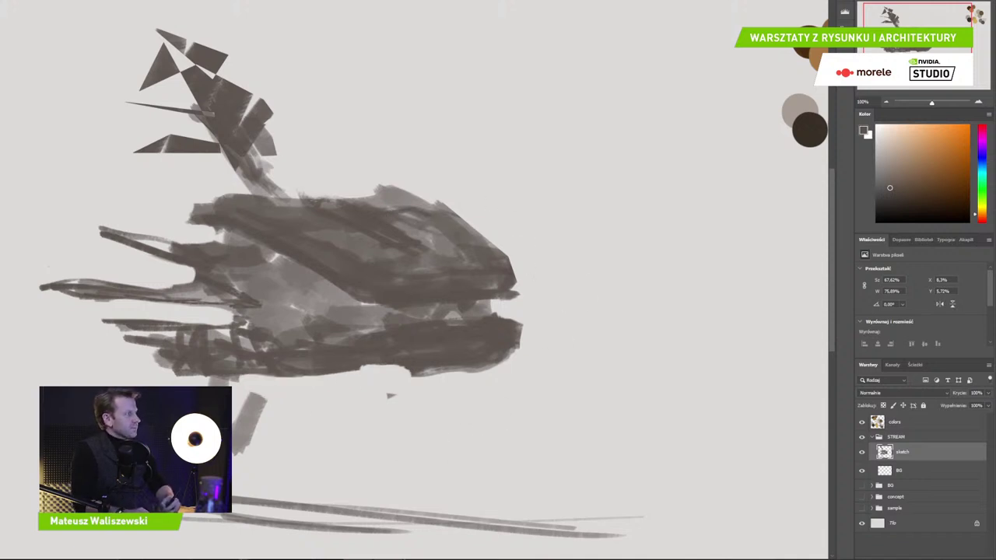
drag(664, 204, 462, 256)
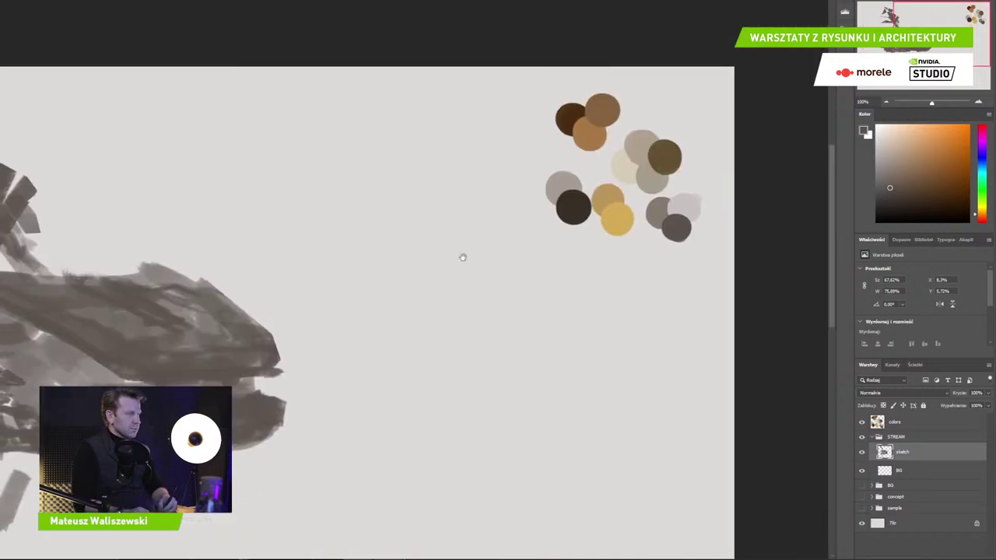
alt+click(573, 209)
drag(534, 268, 754, 193)
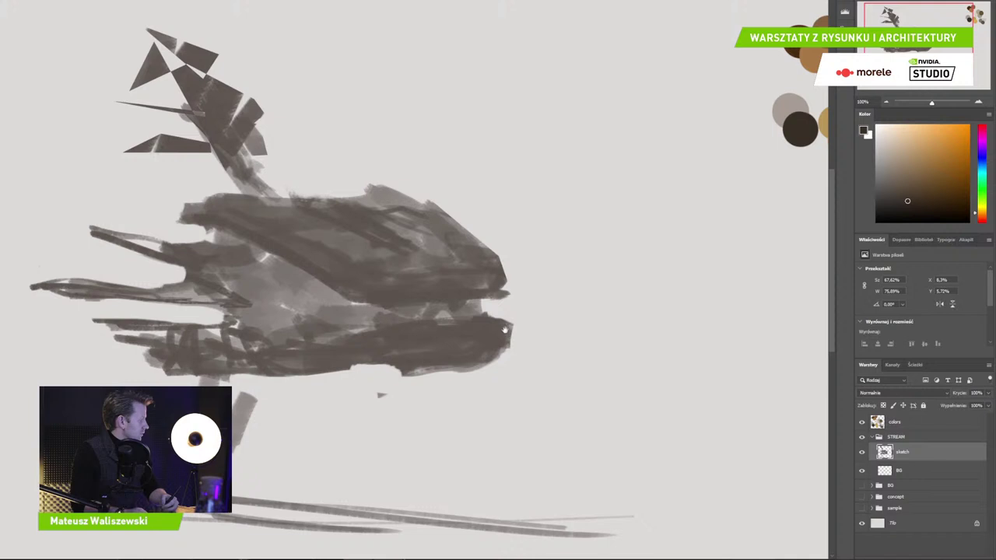
drag(462, 315, 510, 312)
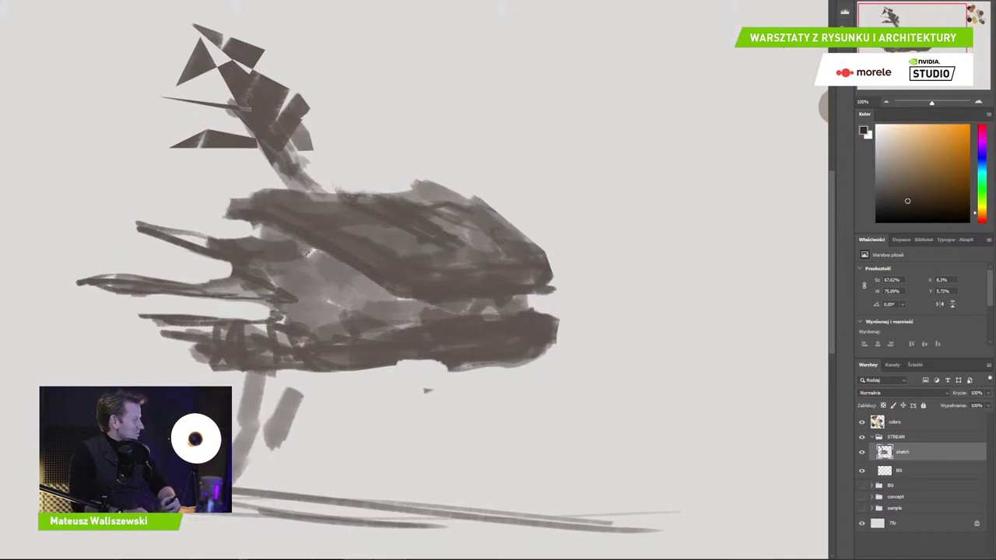
Draw dark contour lines along the upper hull's lower edge, top ridge and sloping front facets
drag(336, 252, 384, 274)
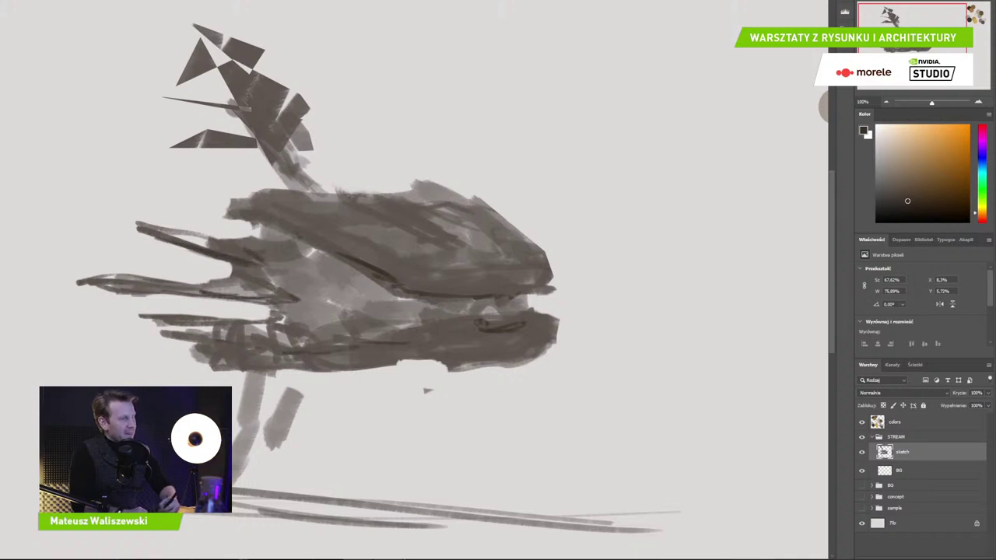
mouse_move(350, 201)
mouse_down()
mouse_move(406, 202)
mouse_move(302, 191)
mouse_move(333, 202)
mouse_up()
drag(414, 208, 456, 234)
mouse_move(447, 251)
mouse_down()
mouse_move(478, 252)
mouse_move(475, 244)
mouse_up()
mouse_move(370, 207)
mouse_down()
mouse_move(457, 253)
mouse_move(455, 230)
mouse_move(417, 201)
mouse_move(465, 208)
mouse_move(555, 264)
mouse_up()
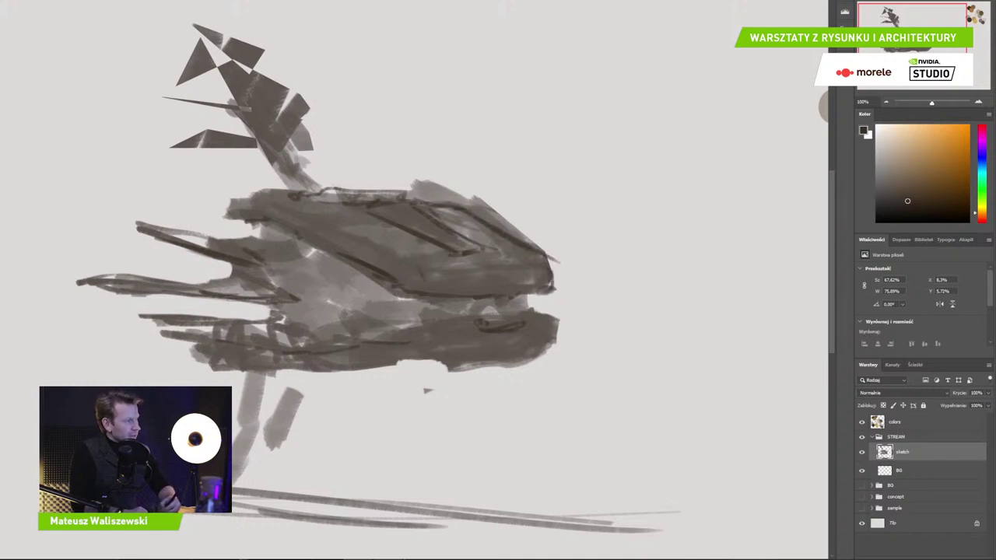
Draw dark panel divisions and an outline on the front section of the lower hull
drag(440, 323, 439, 350)
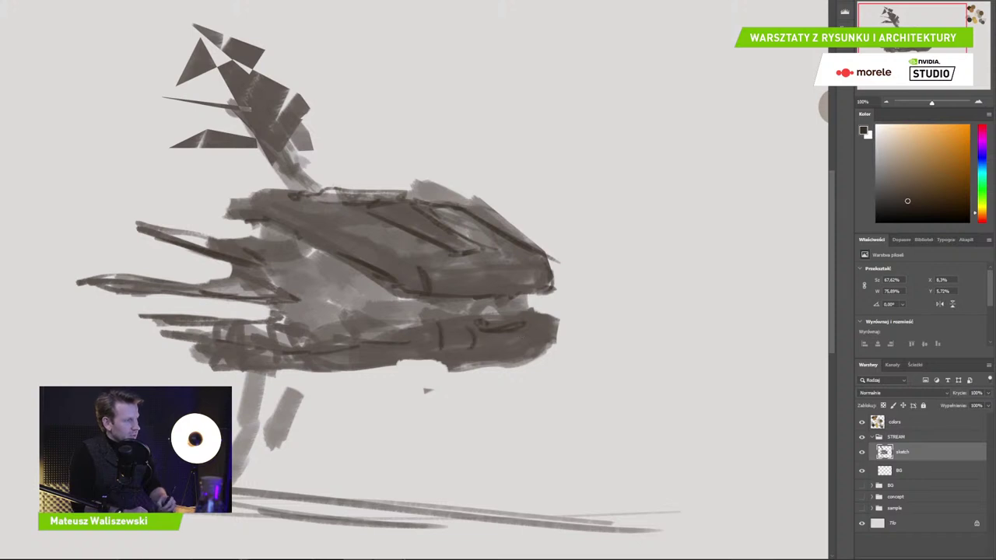
mouse_move(537, 322)
mouse_down()
mouse_move(535, 347)
mouse_move(550, 348)
mouse_up()
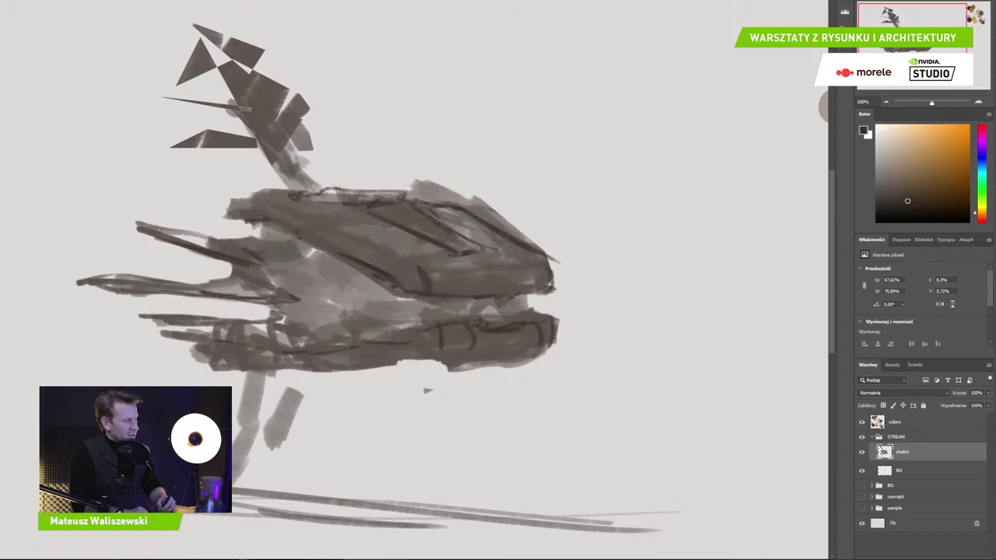
drag(460, 360, 546, 354)
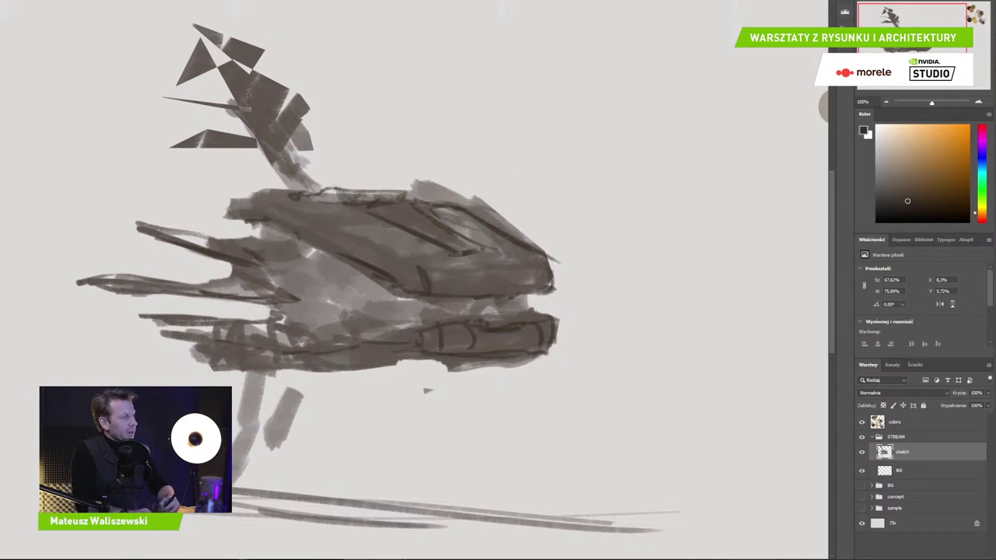
Divide the upper hull's side into angular facets with dark lines running from the rear edge to the front block
drag(402, 268, 533, 263)
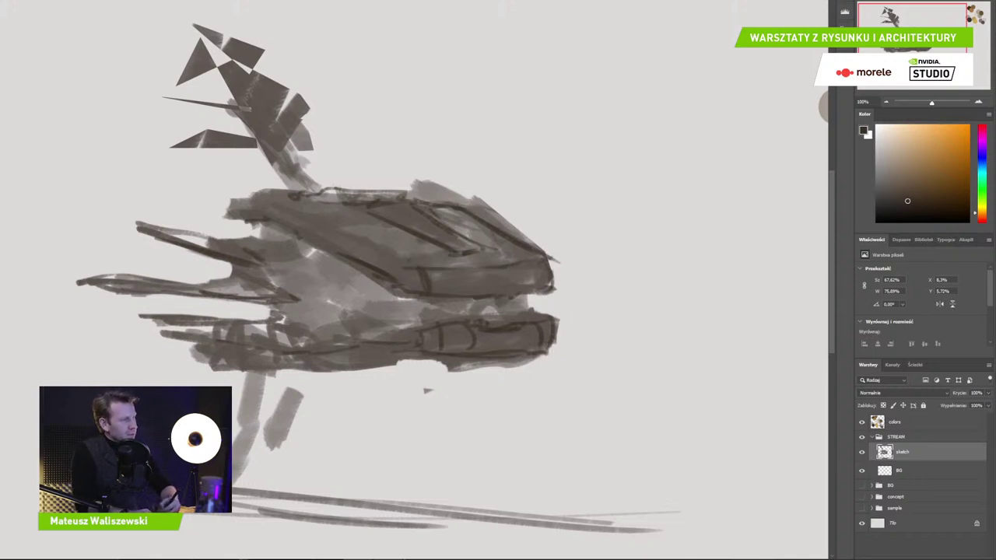
drag(266, 200, 427, 257)
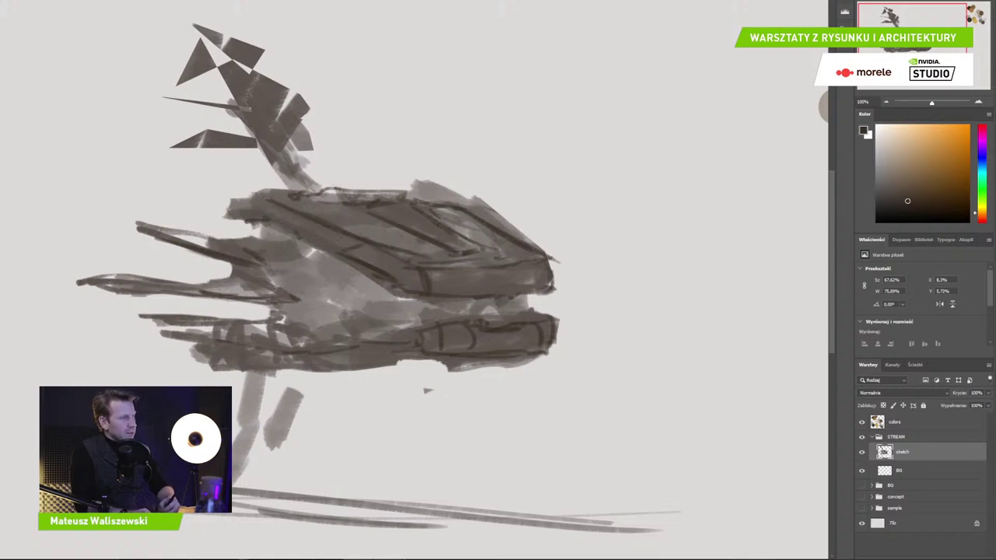
drag(276, 200, 420, 289)
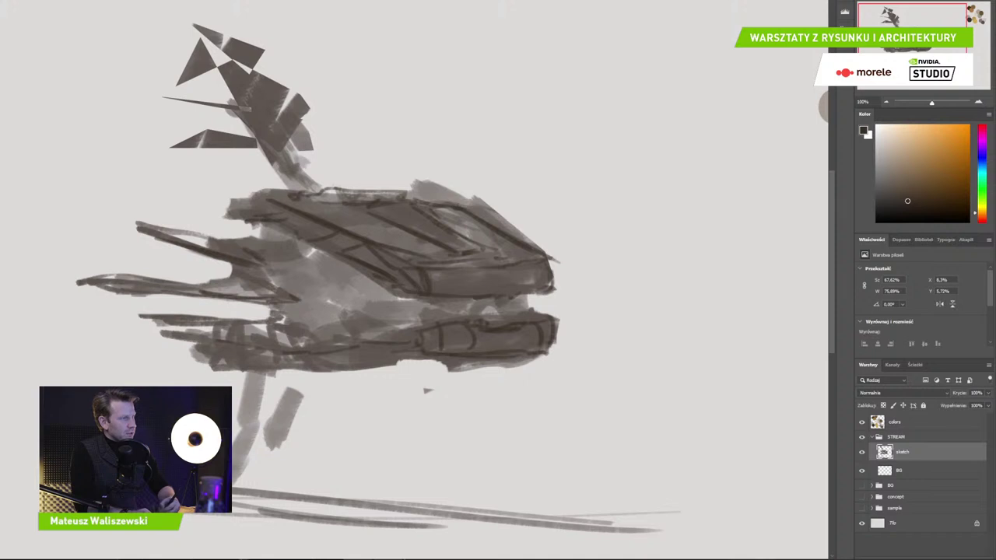
drag(409, 206, 470, 250)
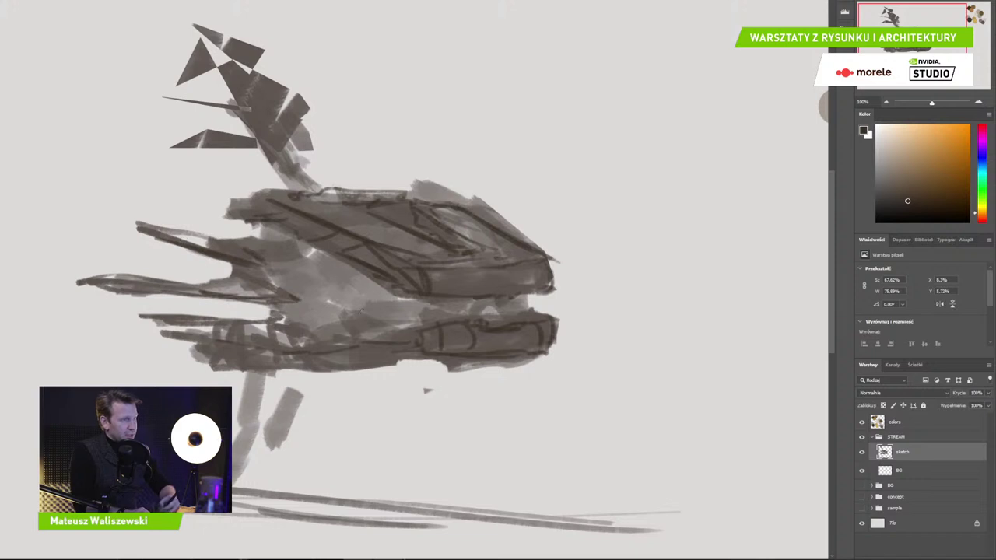
Outline the lower hull's rear and underside and reinforce the rear spikes with thin dark lines
mouse_move(283, 320)
mouse_down()
mouse_move(234, 312)
mouse_move(289, 317)
mouse_up()
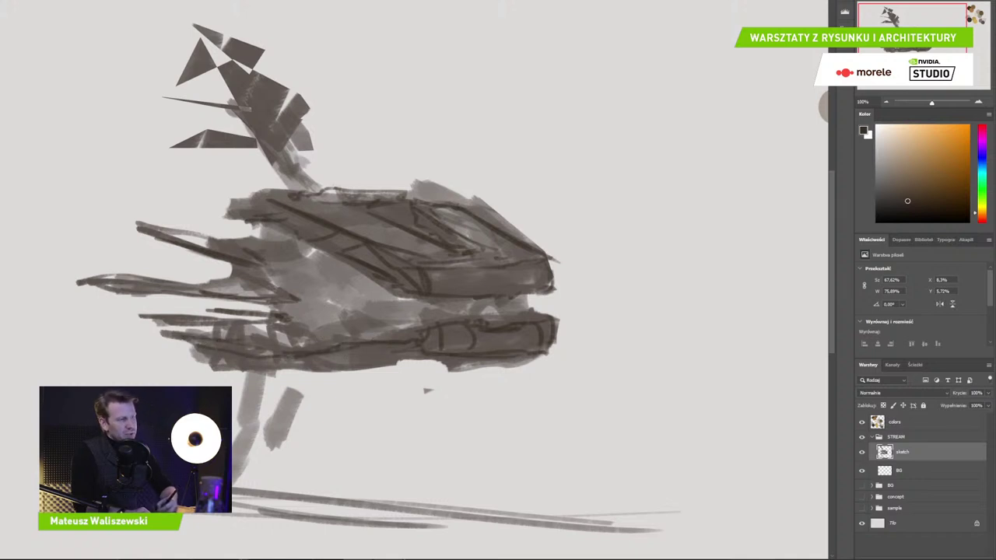
mouse_move(240, 335)
mouse_down()
mouse_move(286, 336)
mouse_move(181, 344)
mouse_move(201, 358)
mouse_move(398, 372)
mouse_move(379, 375)
mouse_move(535, 363)
mouse_up()
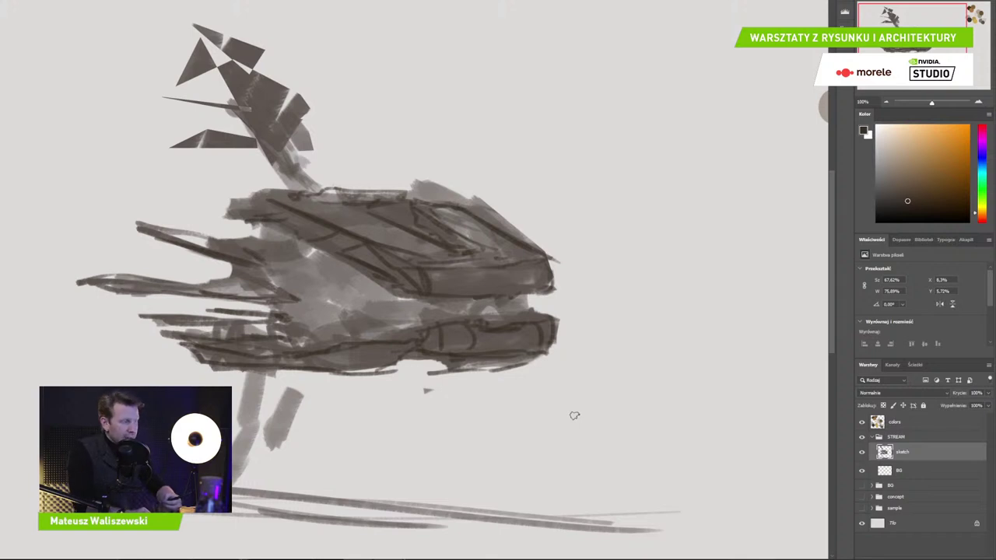
drag(211, 238, 283, 271)
drag(188, 260, 284, 281)
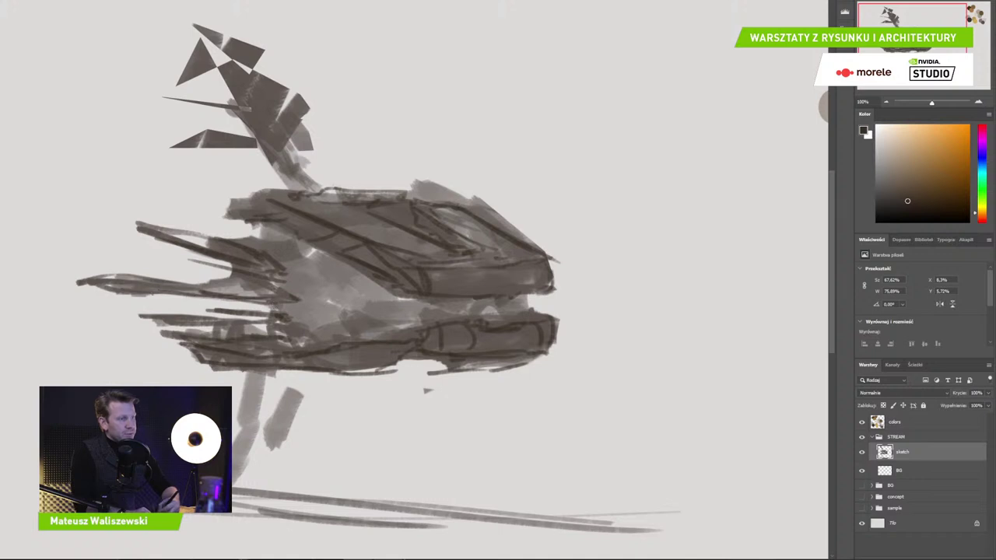
drag(154, 292, 280, 301)
drag(218, 302, 273, 307)
mouse_move(237, 308)
mouse_down()
mouse_move(298, 307)
mouse_move(202, 282)
mouse_move(90, 282)
mouse_move(270, 314)
mouse_move(142, 317)
mouse_up()
drag(180, 325, 267, 321)
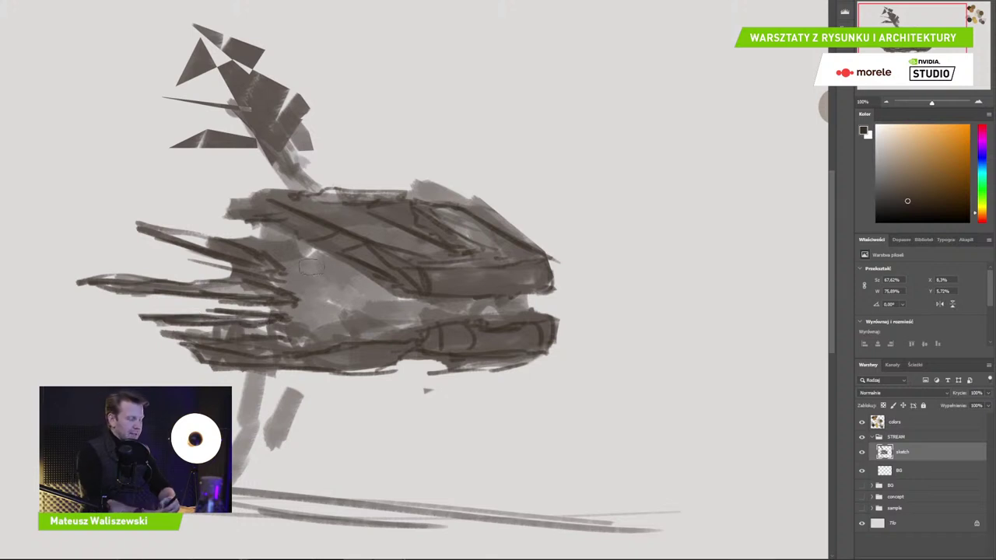
Erase the excess tone between the rear spikes and behind the upper hull to sharpen the gaps
drag(259, 237, 268, 246)
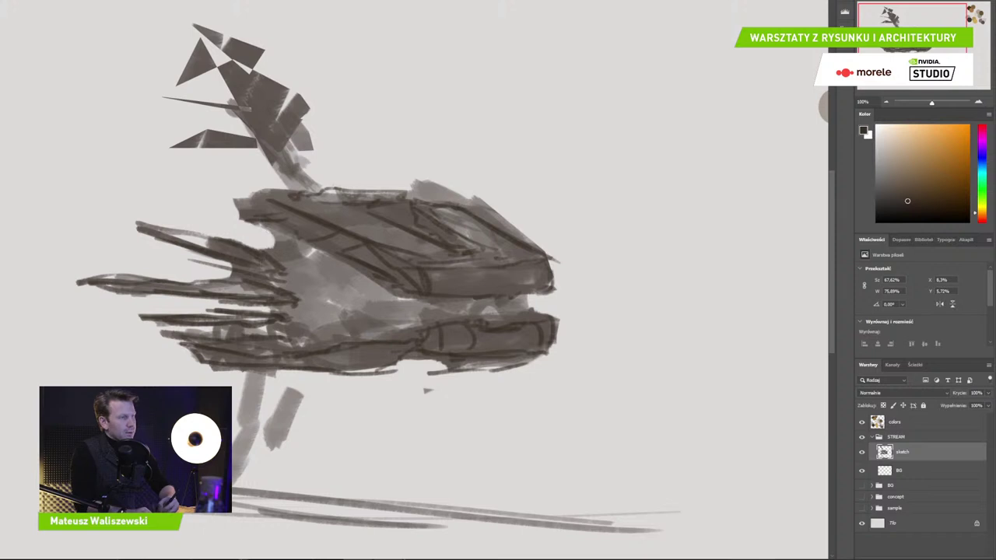
drag(215, 274, 246, 279)
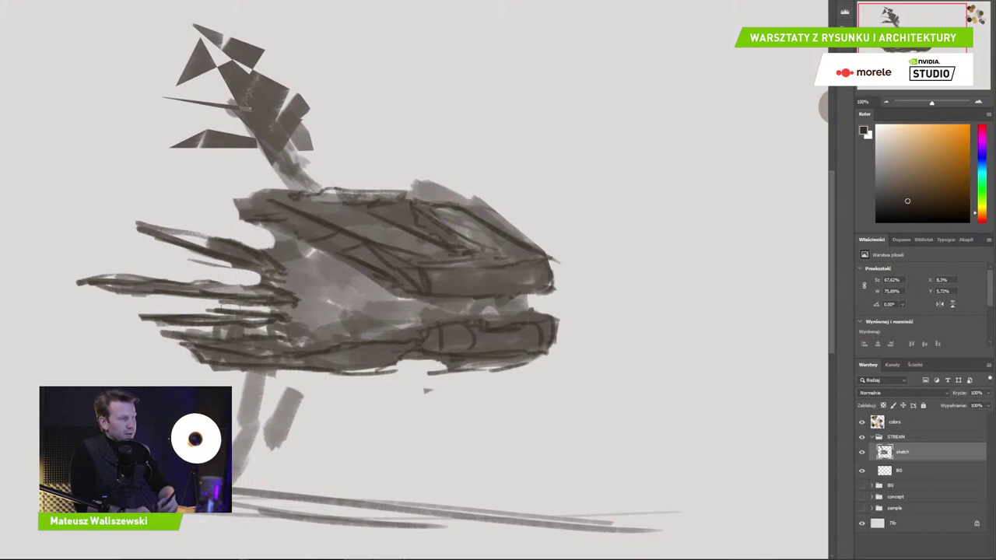
drag(207, 309, 284, 313)
drag(196, 259, 278, 278)
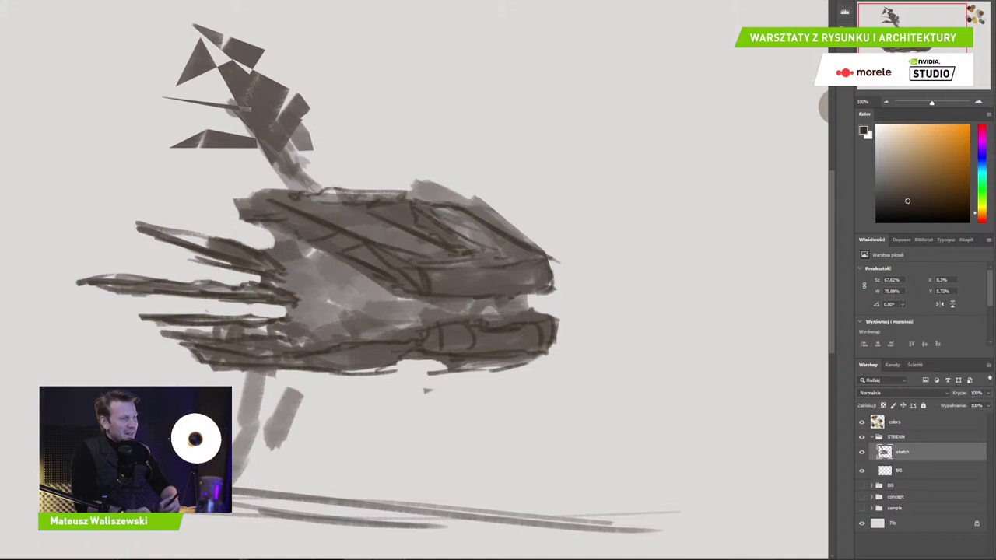
Add dark details at the base of the spikes, a round joint mid-hull and a small notch in the front opening
drag(272, 232, 266, 245)
mouse_move(279, 309)
mouse_down()
mouse_move(290, 317)
mouse_move(280, 304)
mouse_up()
mouse_move(377, 302)
mouse_down()
mouse_move(364, 286)
mouse_move(387, 308)
mouse_move(358, 324)
mouse_up()
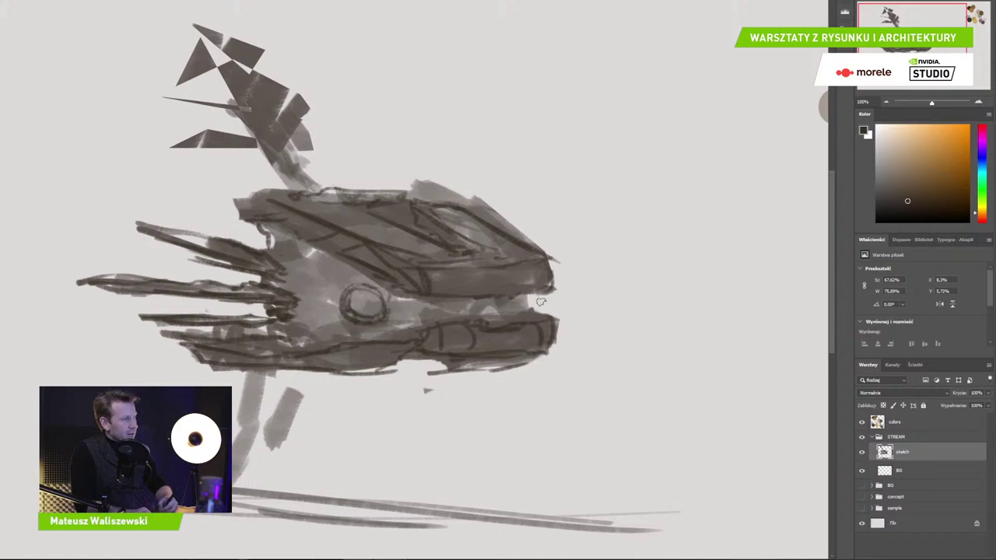
mouse_move(540, 301)
mouse_down()
mouse_move(526, 315)
mouse_move(527, 301)
mouse_up()
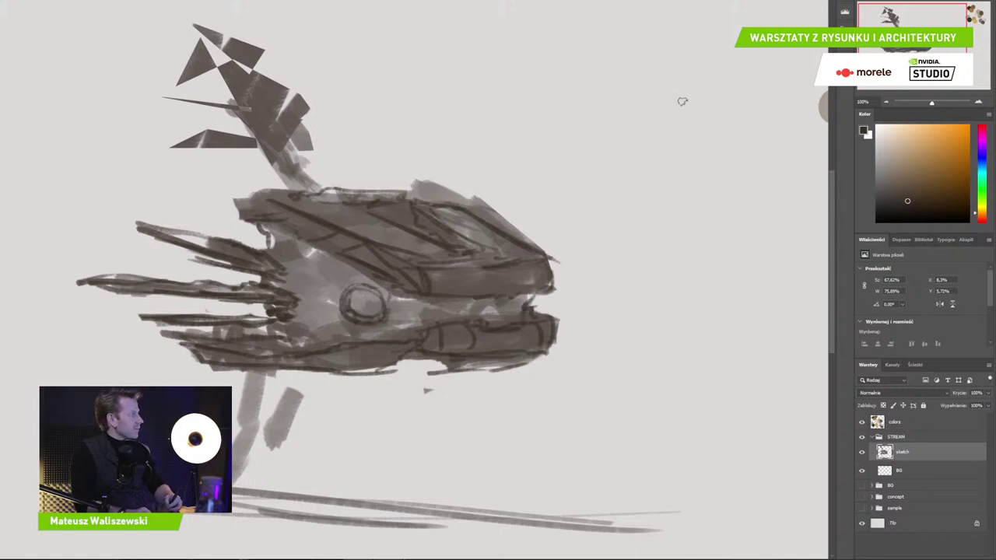
Sketch a simplified perspective box with slanted lower planes beside the hull and add a thin tapered band around its middle
key(ctrl+minus)
key(ctrl+minus)
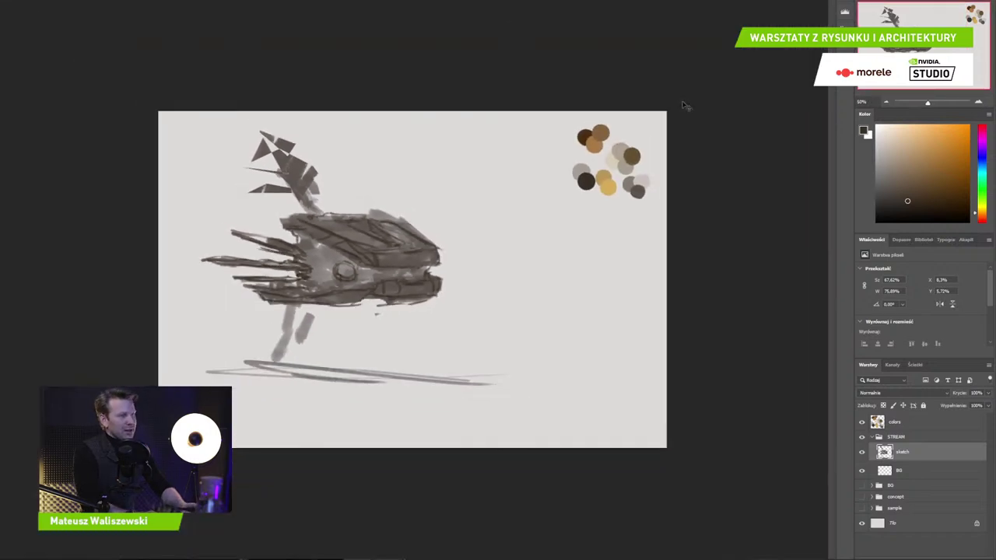
key(ctrl+plus)
key(ctrl+plus)
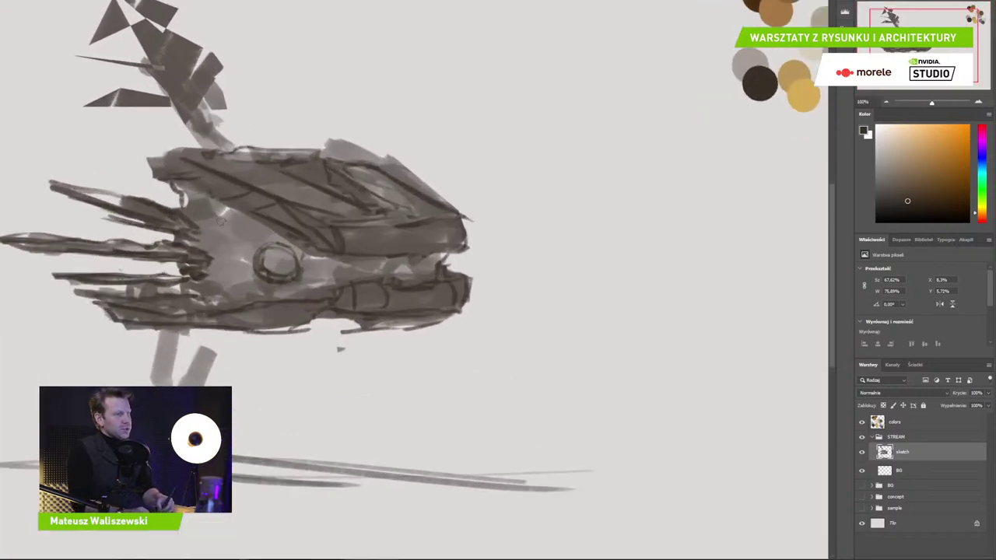
mouse_move(538, 224)
mouse_down()
mouse_move(646, 249)
mouse_move(644, 289)
mouse_up()
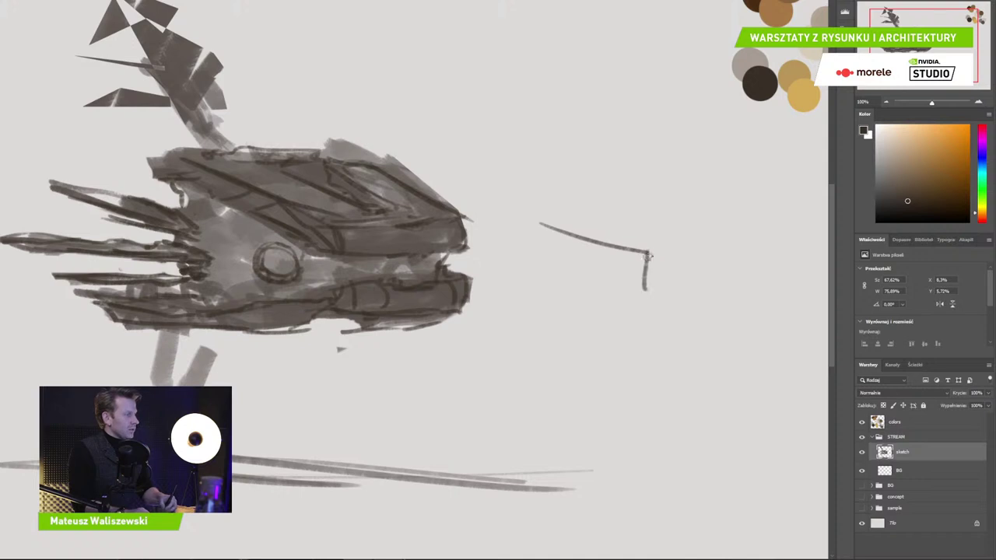
mouse_move(644, 248)
mouse_down()
mouse_move(712, 243)
mouse_move(643, 288)
mouse_up()
drag(721, 238, 542, 221)
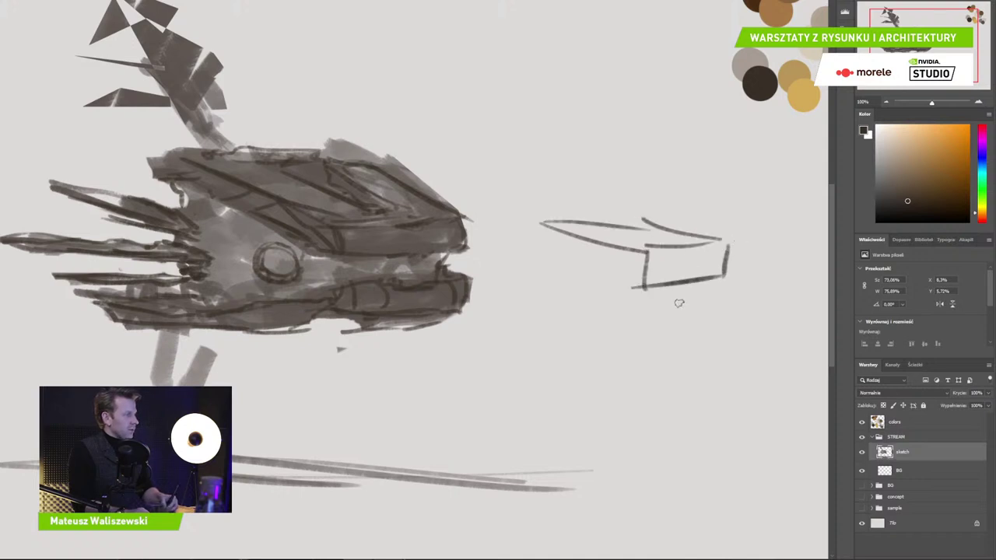
mouse_move(631, 291)
mouse_down()
mouse_move(717, 294)
mouse_move(631, 313)
mouse_move(663, 316)
mouse_move(543, 274)
mouse_move(541, 246)
mouse_move(526, 296)
mouse_move(592, 317)
mouse_up()
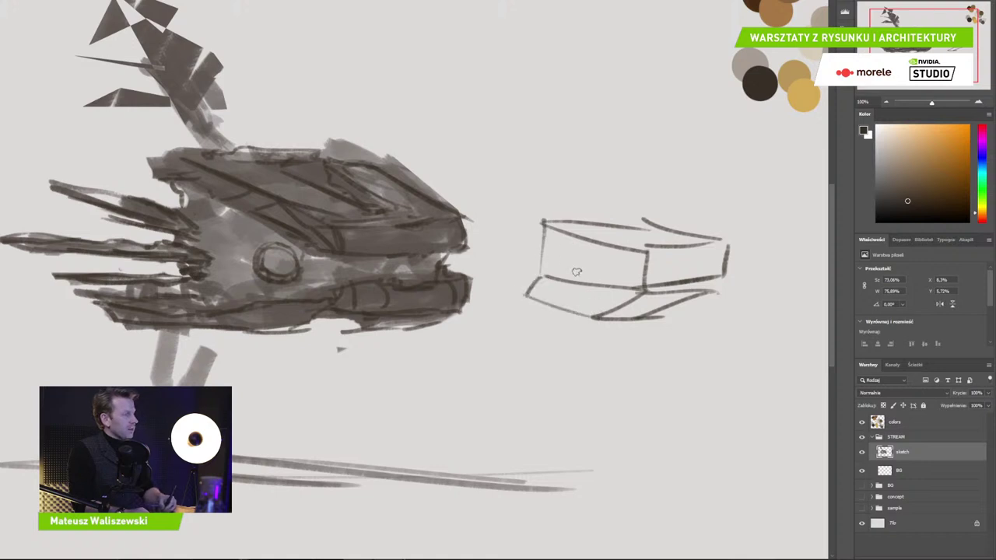
mouse_move(572, 276)
mouse_down()
mouse_move(572, 289)
mouse_move(509, 269)
mouse_move(578, 283)
mouse_move(735, 271)
mouse_move(681, 285)
mouse_up()
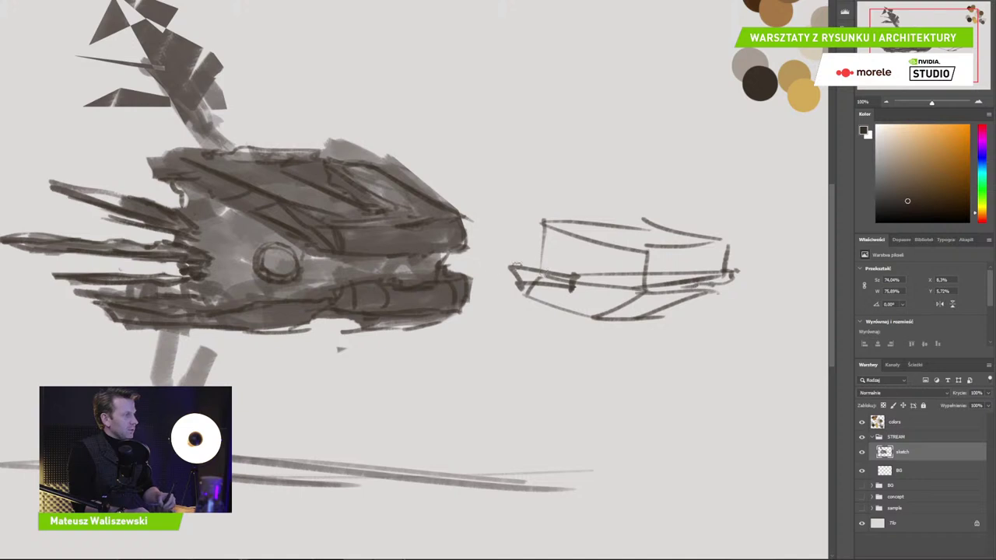
mouse_move(515, 265)
mouse_down()
mouse_move(487, 272)
mouse_move(544, 290)
mouse_up()
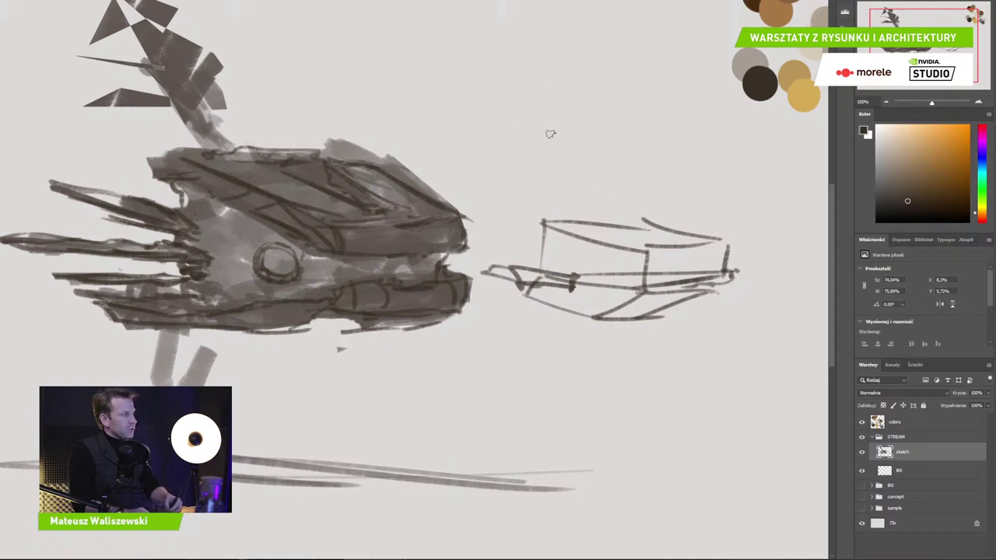
Sketch a small front view above the perspective box with spikes on both sides and an arrow below it
mouse_move(545, 92)
mouse_down()
mouse_move(549, 134)
mouse_move(601, 132)
mouse_up()
mouse_move(551, 164)
mouse_down()
mouse_move(518, 199)
mouse_move(551, 165)
mouse_up()
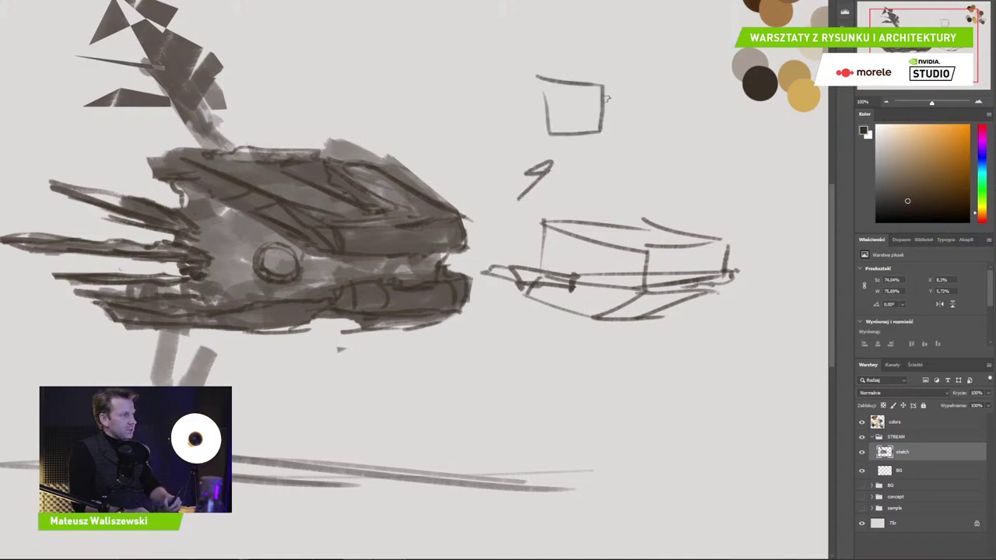
mouse_move(506, 104)
mouse_down()
mouse_move(538, 105)
mouse_move(540, 115)
mouse_move(479, 93)
mouse_move(517, 88)
mouse_up()
mouse_move(650, 112)
mouse_down()
mouse_move(612, 114)
mouse_move(654, 100)
mouse_up()
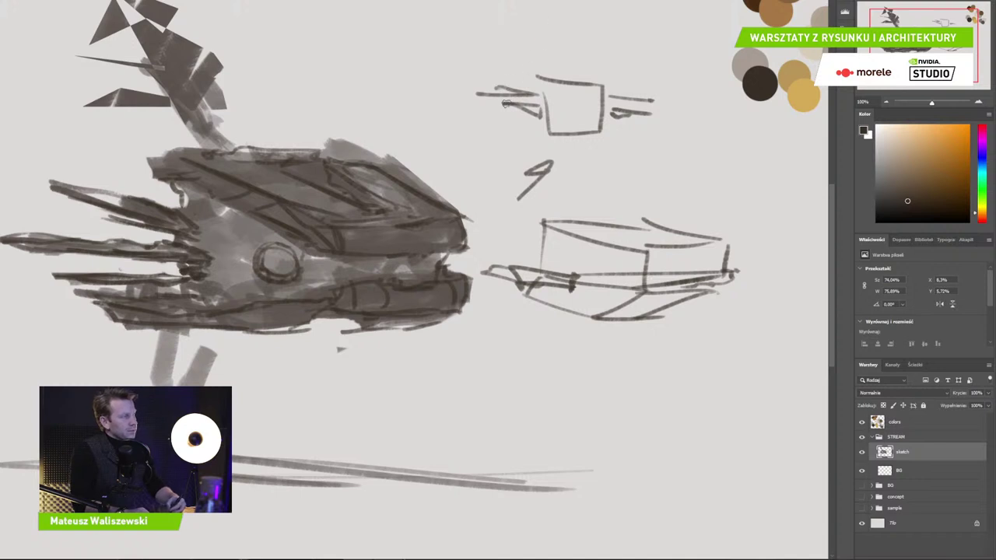
Draw vertical and horizontal guide lines through the small front view to align its body and side spikes
mouse_move(477, 129)
mouse_down()
mouse_move(479, 45)
mouse_move(503, 129)
mouse_move(546, 53)
mouse_up()
mouse_move(610, 141)
mouse_down()
mouse_move(617, 44)
mouse_move(654, 134)
mouse_up()
drag(474, 120, 654, 120)
drag(498, 97, 654, 100)
drag(478, 78, 636, 86)
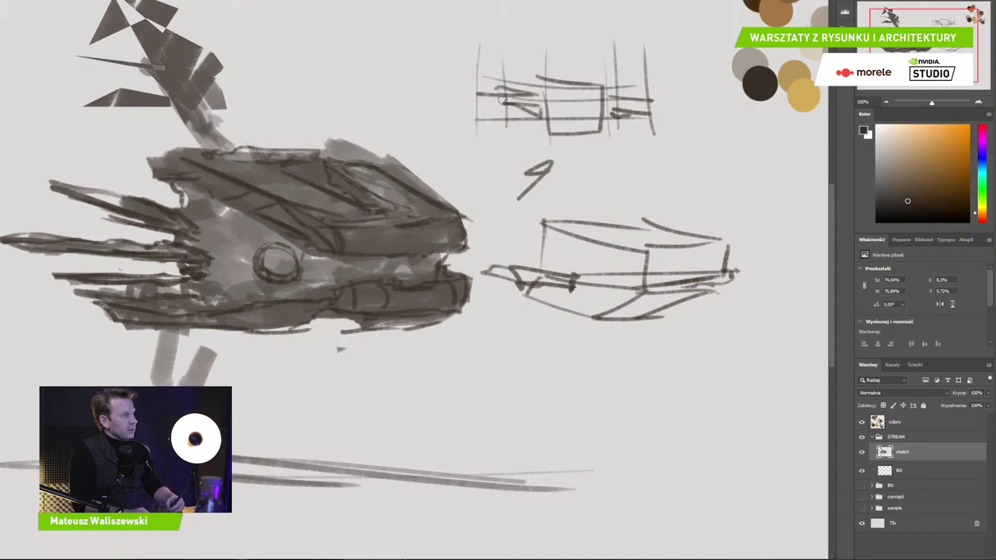
drag(501, 99, 486, 107)
drag(113, 224, 140, 196)
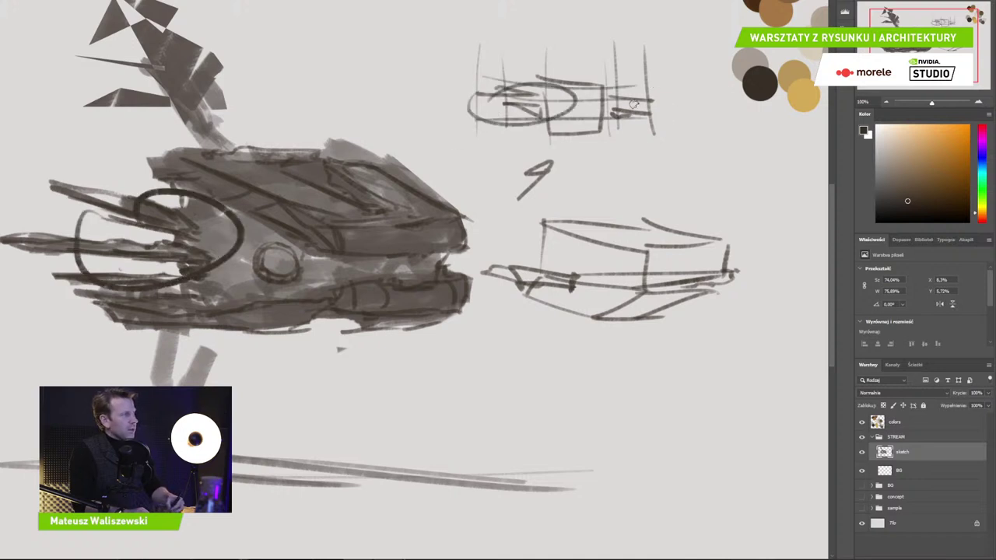
mouse_move(594, 101)
mouse_down()
mouse_move(665, 99)
mouse_move(615, 87)
mouse_up()
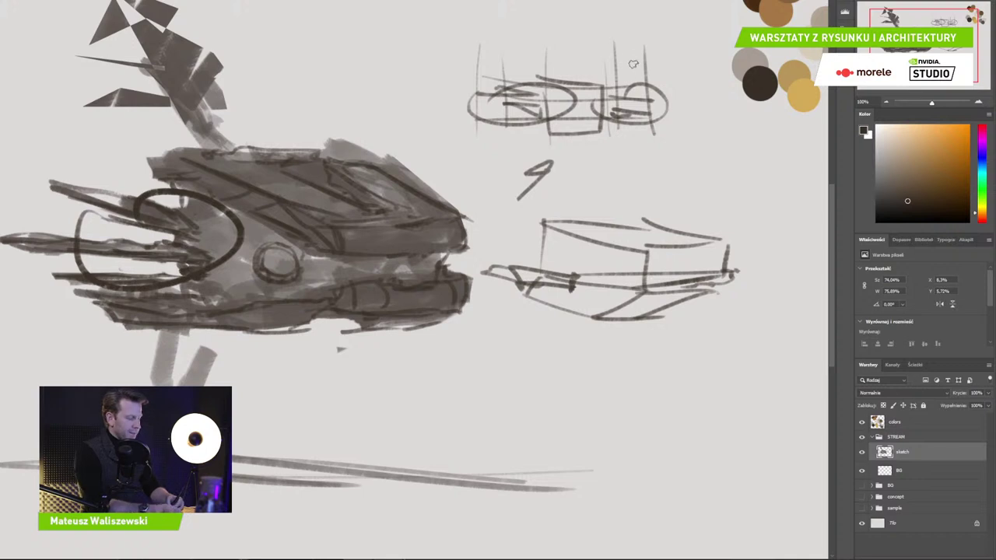
key(ctrl+z)
key(ctrl+z)
key(ctrl+z)
key(ctrl+z)
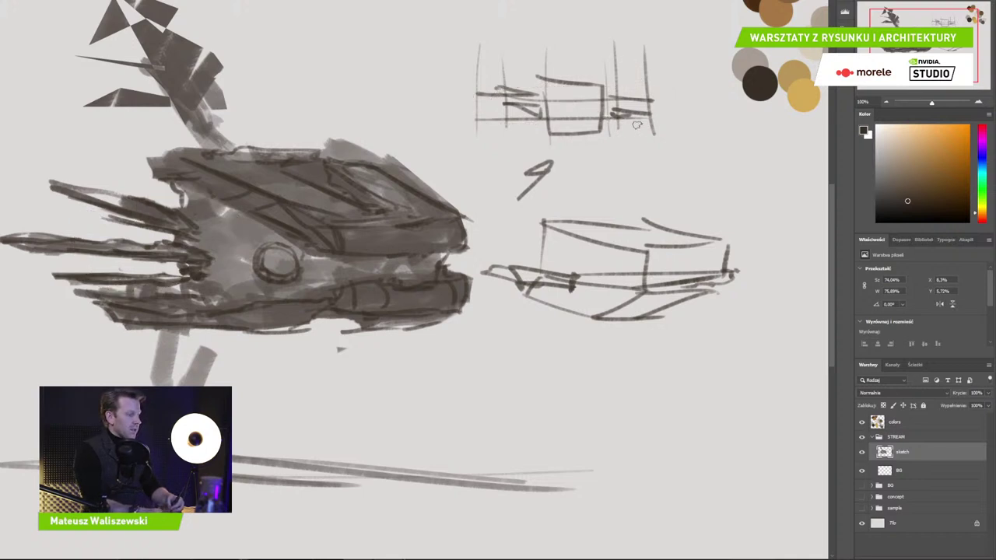
Delete the perspective box, the small front view and its arrow beside the hull
mouse_move(707, 96)
mouse_down()
mouse_move(644, 12)
mouse_move(485, 165)
mouse_move(498, 322)
mouse_move(771, 282)
mouse_move(744, 207)
mouse_up()
key(Delete)
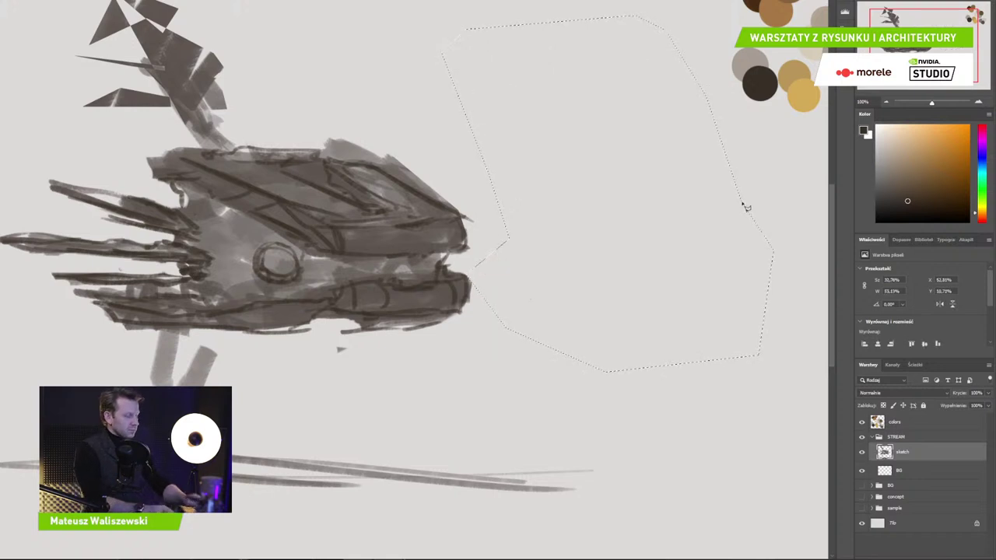
key(ctrl+d)
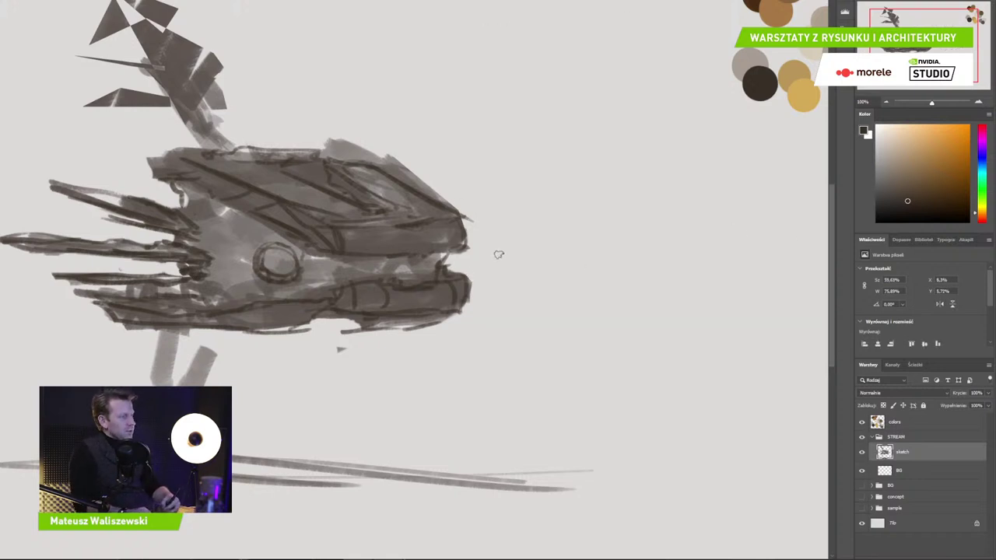
Draw three groups of short dark spikes projecting forward from the front of the hull
mouse_move(442, 256)
mouse_down()
mouse_move(546, 241)
mouse_move(533, 234)
mouse_up()
drag(457, 223, 525, 198)
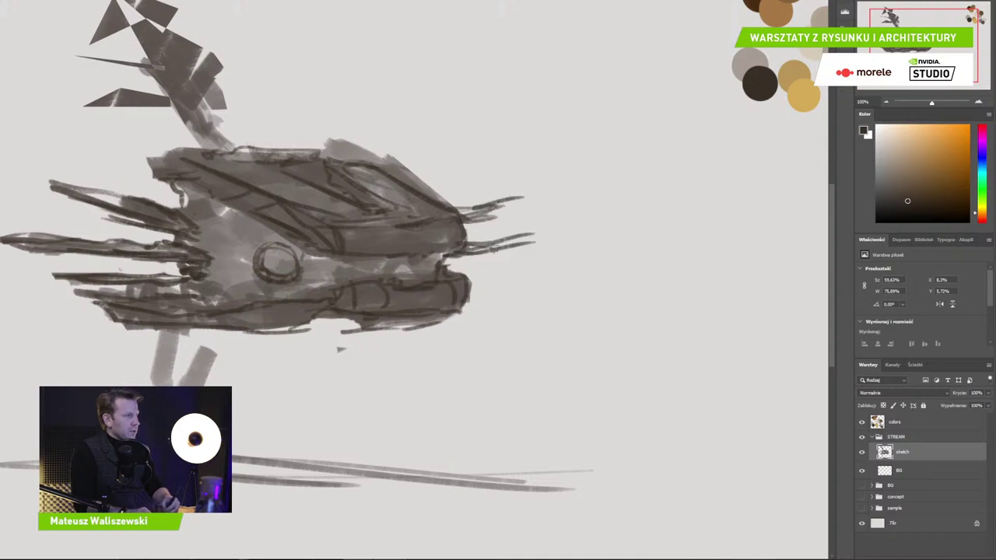
mouse_move(445, 271)
mouse_down()
mouse_move(485, 263)
mouse_move(490, 273)
mouse_move(538, 243)
mouse_up()
drag(462, 249, 518, 238)
mouse_move(483, 217)
mouse_down()
mouse_move(515, 204)
mouse_move(495, 209)
mouse_up()
drag(457, 208, 482, 201)
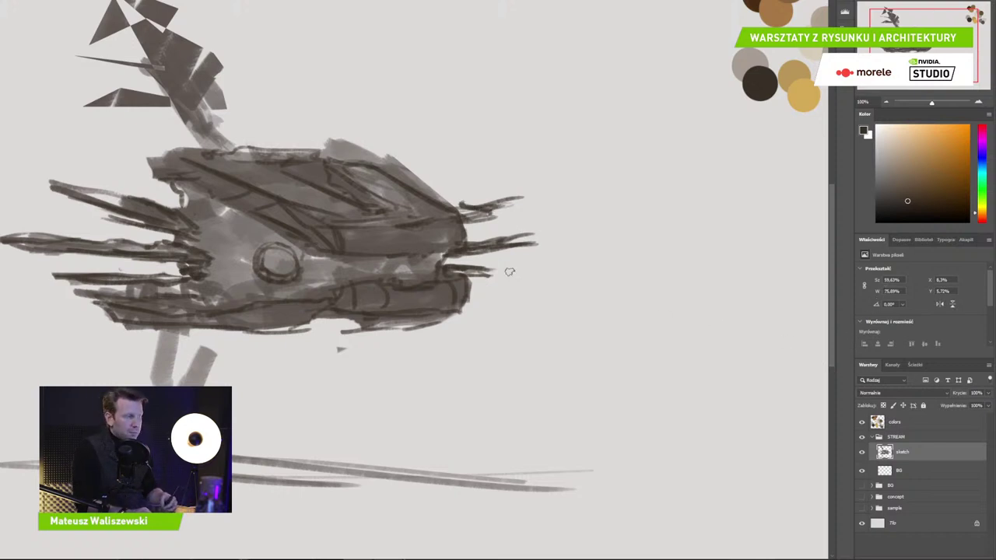
Paint rust-brown patches with olive-ochre upper edges on the two slanted upper hull panels, using colours sampled from the palette
drag(582, 246, 616, 277)
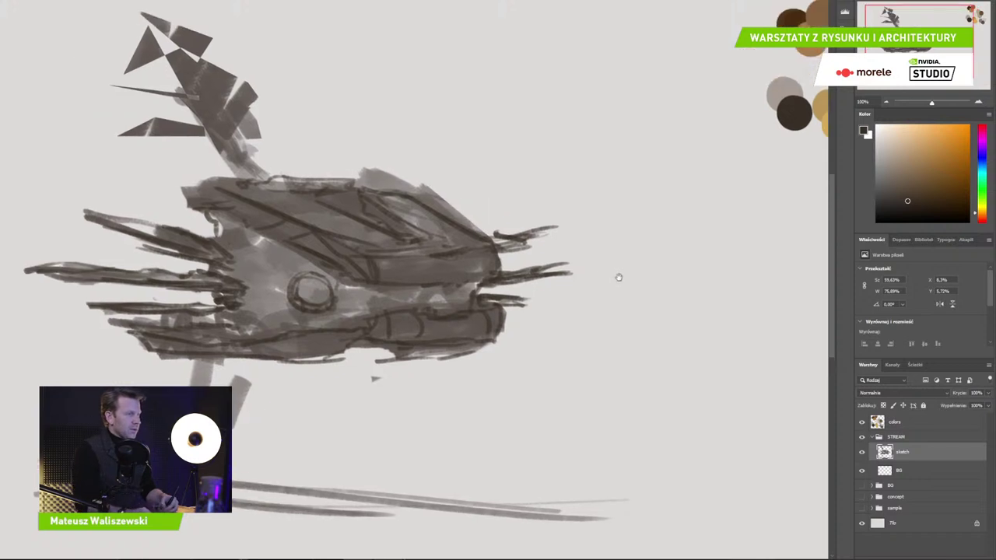
alt+click(496, 273)
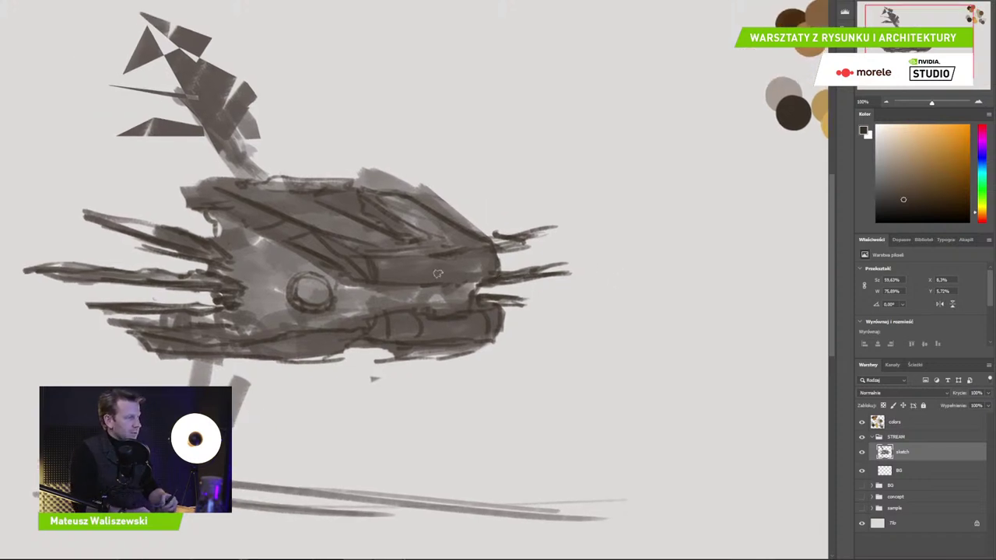
alt+click(796, 60)
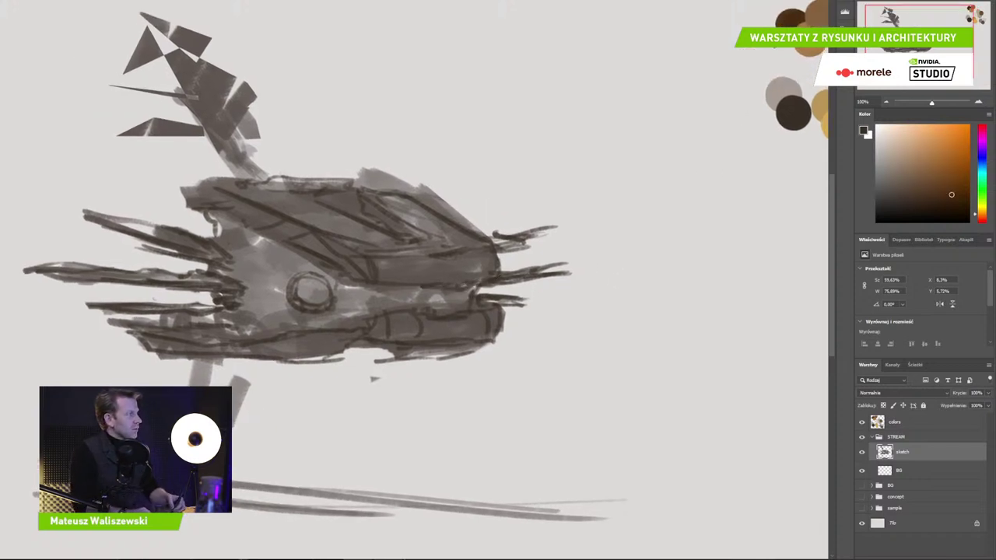
mouse_move(333, 235)
mouse_down()
mouse_move(380, 252)
mouse_move(474, 241)
mouse_move(461, 236)
mouse_move(461, 247)
mouse_up()
drag(679, 245, 512, 291)
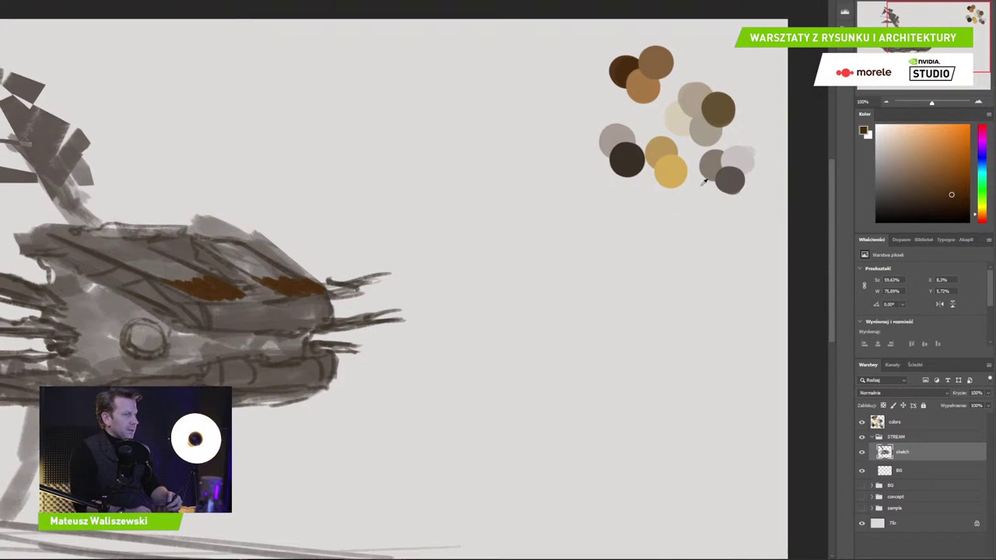
alt+click(717, 105)
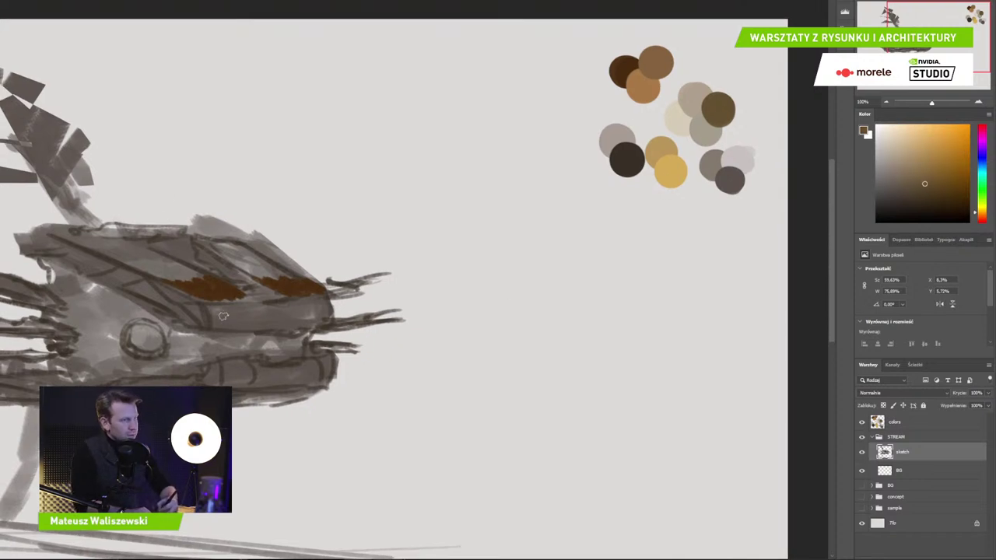
drag(146, 269, 299, 281)
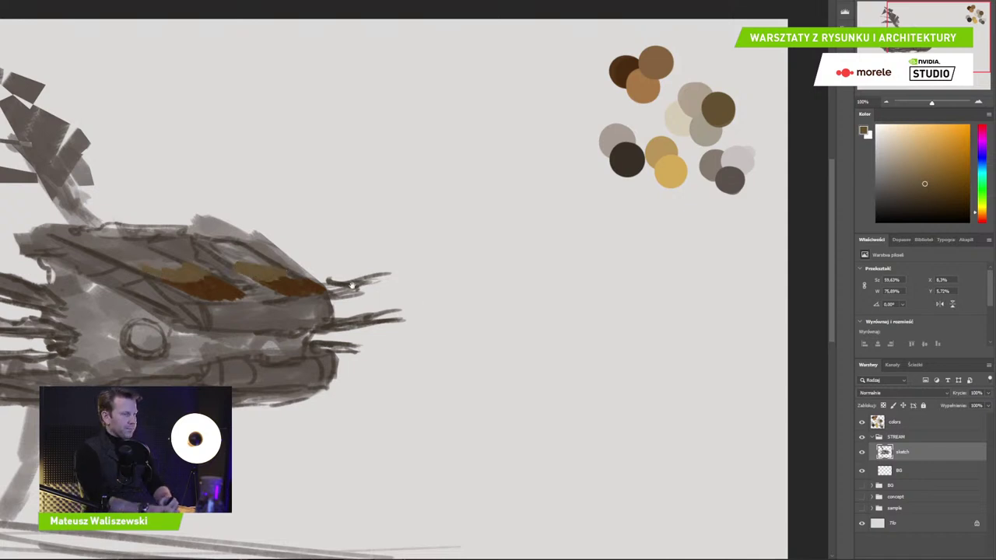
Fill the three long rear spikes with the light grey-beige sampled from the palette
drag(113, 331, 251, 307)
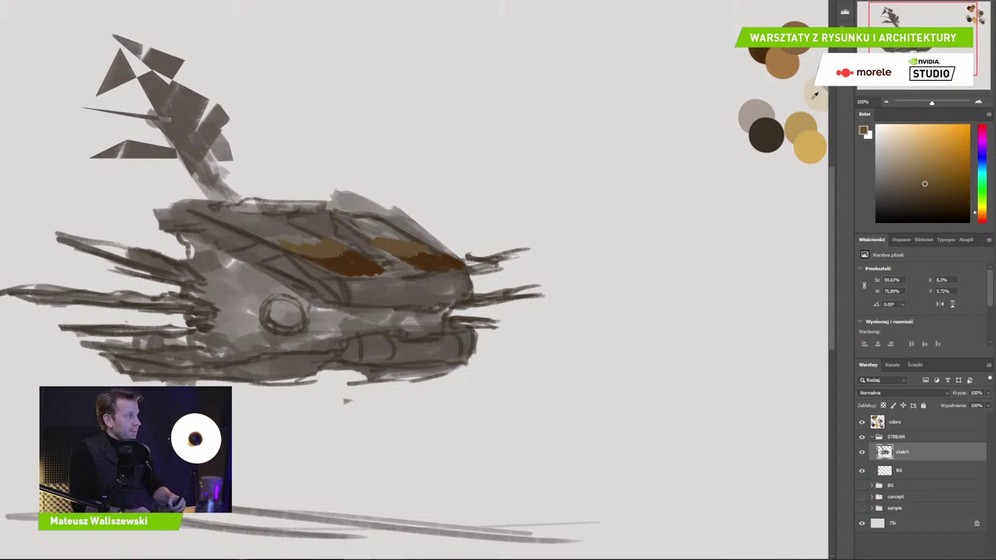
drag(743, 197, 625, 219)
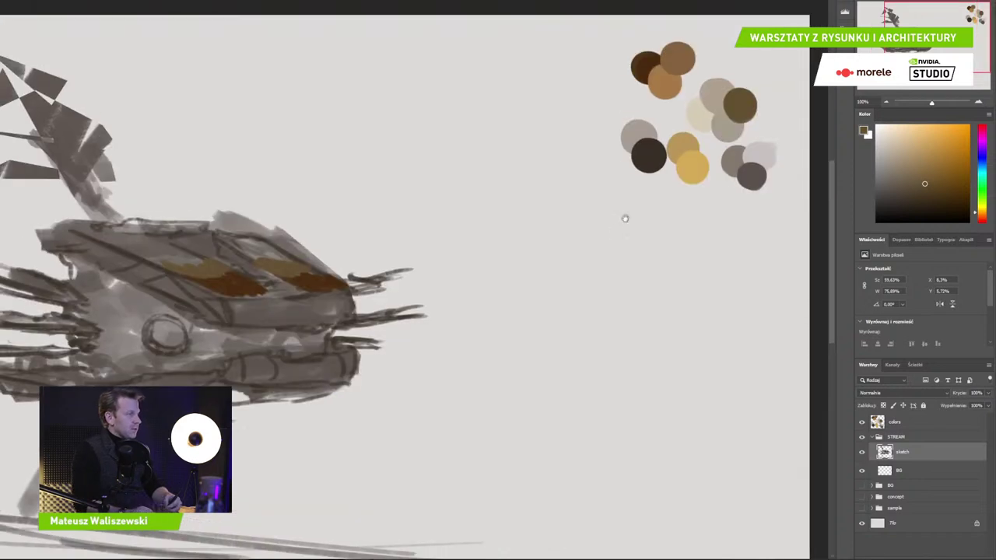
alt+click(735, 133)
drag(437, 319, 649, 300)
mouse_move(187, 253)
mouse_down()
mouse_move(300, 285)
mouse_move(286, 271)
mouse_move(175, 246)
mouse_up()
drag(136, 291, 331, 310)
drag(171, 330, 300, 335)
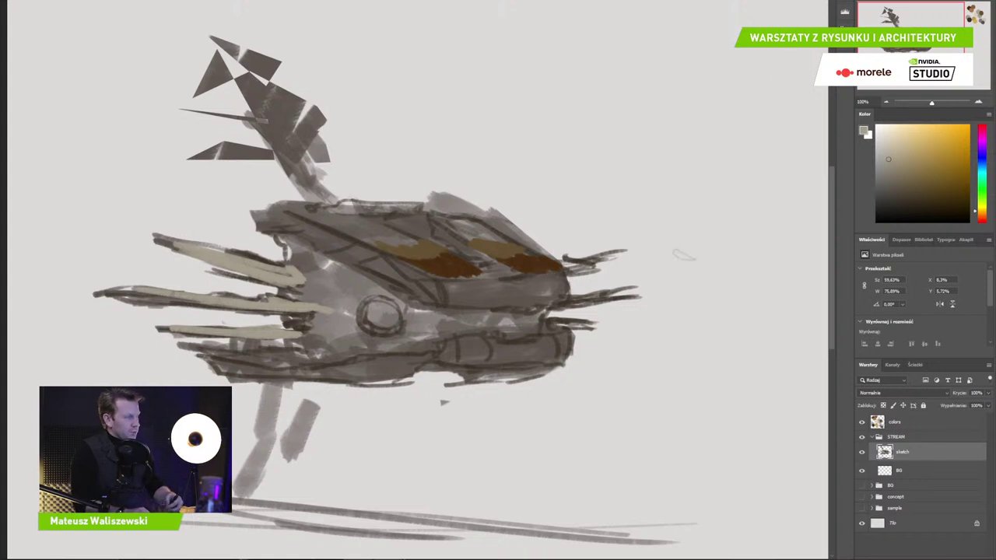
Paint the front hull panel and the rounded lower front part with a warm mid-grey sampled from the palette
key(ctrl+minus)
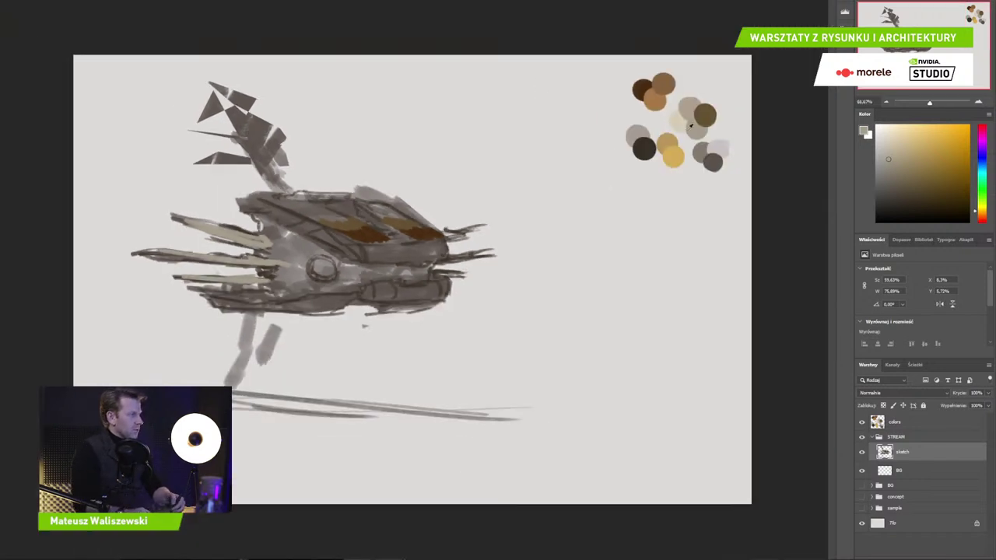
alt+click(718, 145)
alt+click(702, 155)
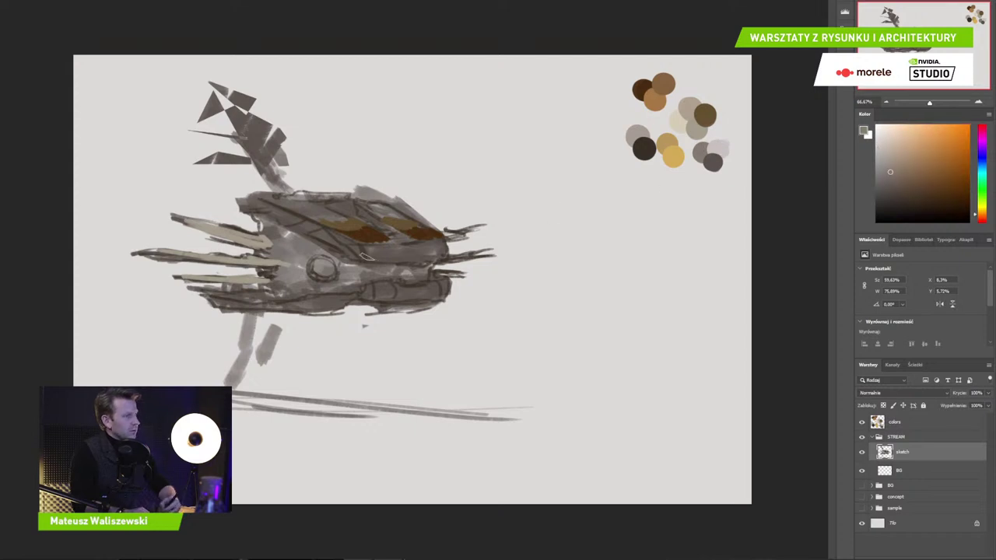
drag(366, 256, 439, 250)
mouse_move(384, 287)
mouse_down()
mouse_move(433, 293)
mouse_move(380, 292)
mouse_up()
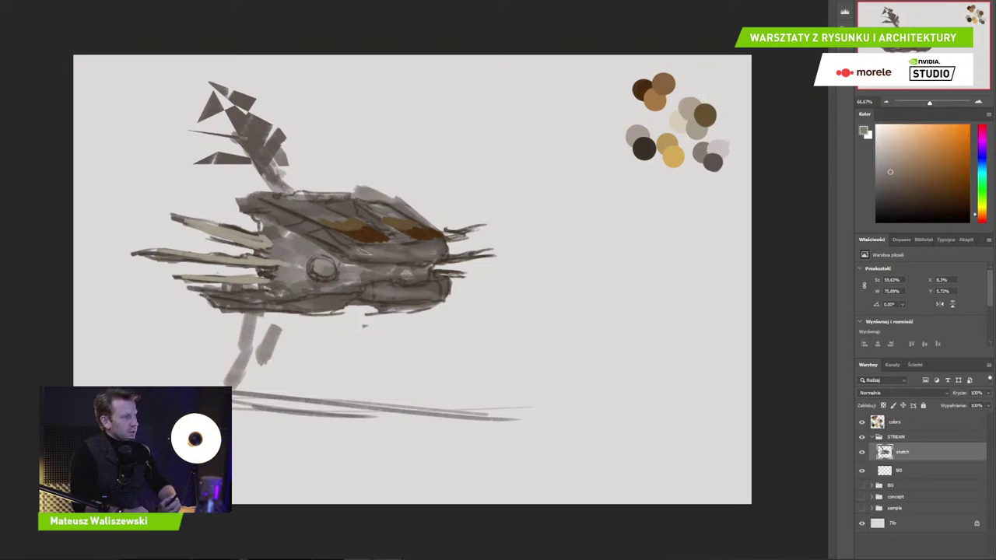
Shade the front of the hull dark grey-brown with light grey highlights, and sample the near-black brown swatch
alt+click(720, 160)
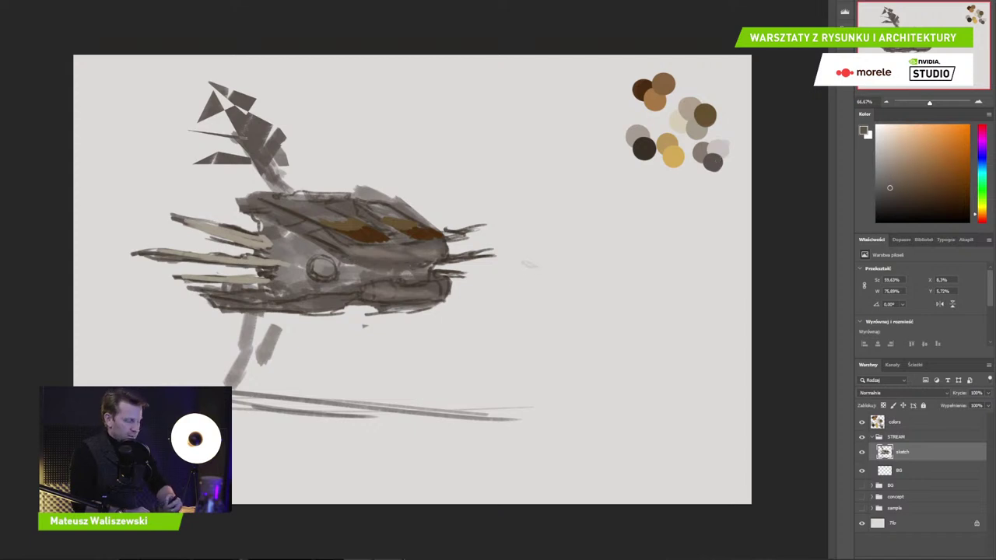
mouse_move(389, 268)
mouse_down()
mouse_move(437, 258)
mouse_move(368, 261)
mouse_move(437, 263)
mouse_move(387, 268)
mouse_move(392, 279)
mouse_move(355, 271)
mouse_up()
alt+click(447, 259)
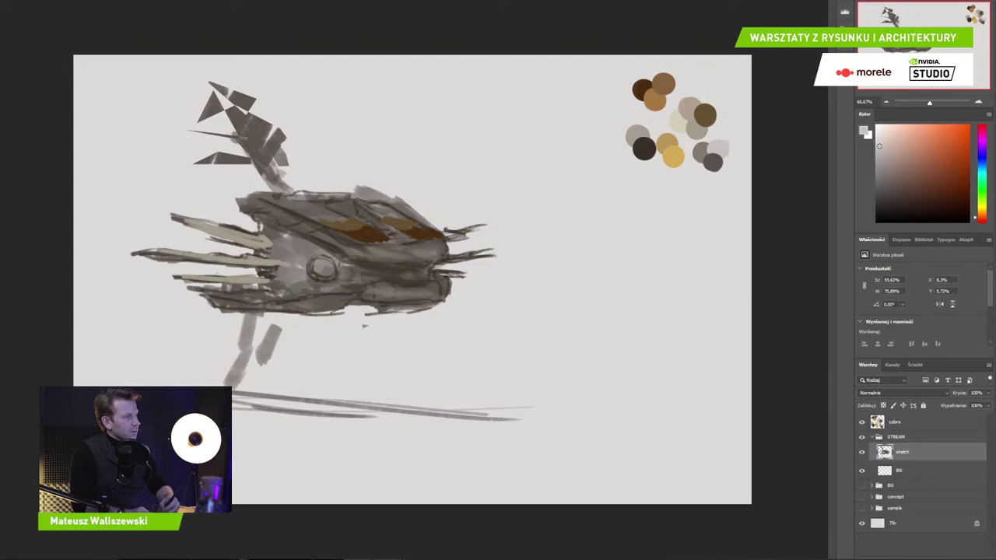
drag(348, 248, 389, 253)
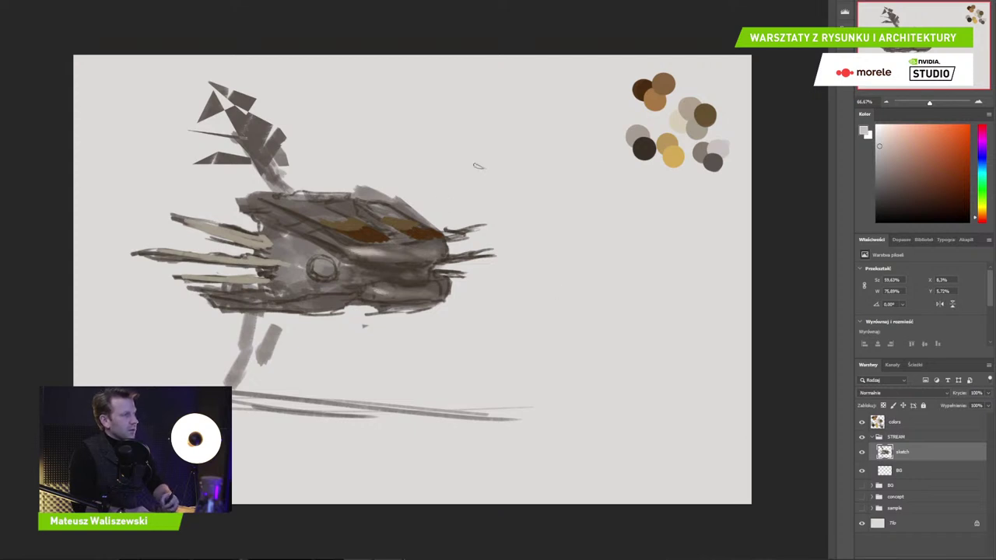
alt+click(658, 157)
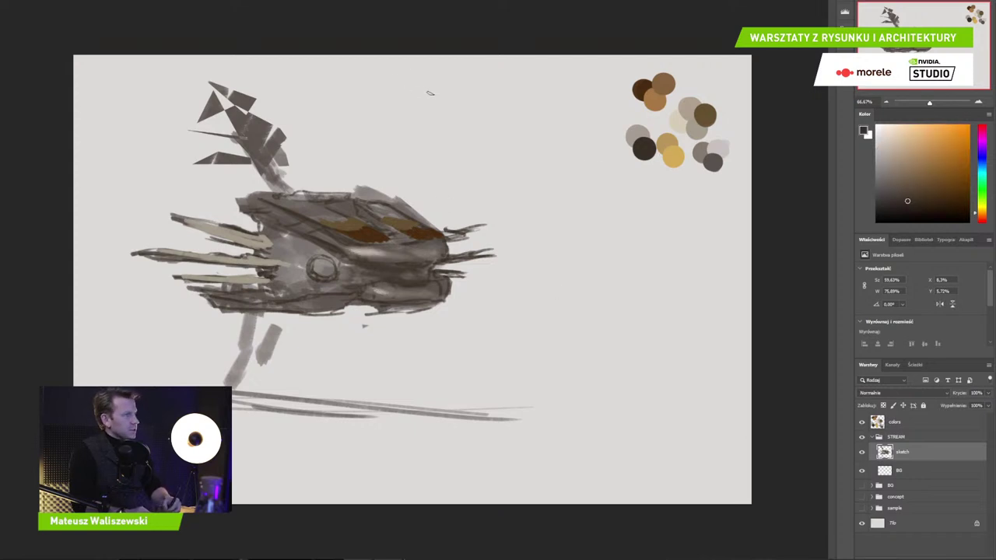
mouse_move(429, 93)
mouse_down()
mouse_move(406, 129)
mouse_move(402, 112)
mouse_move(436, 70)
mouse_move(417, 124)
mouse_up()
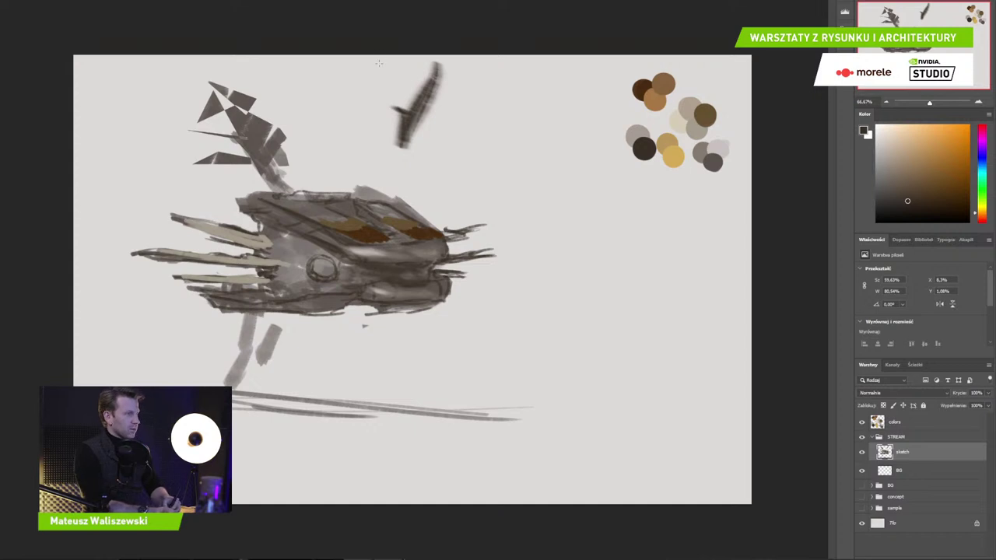
drag(346, 61, 489, 161)
key(Delete)
key(ctrl+d)
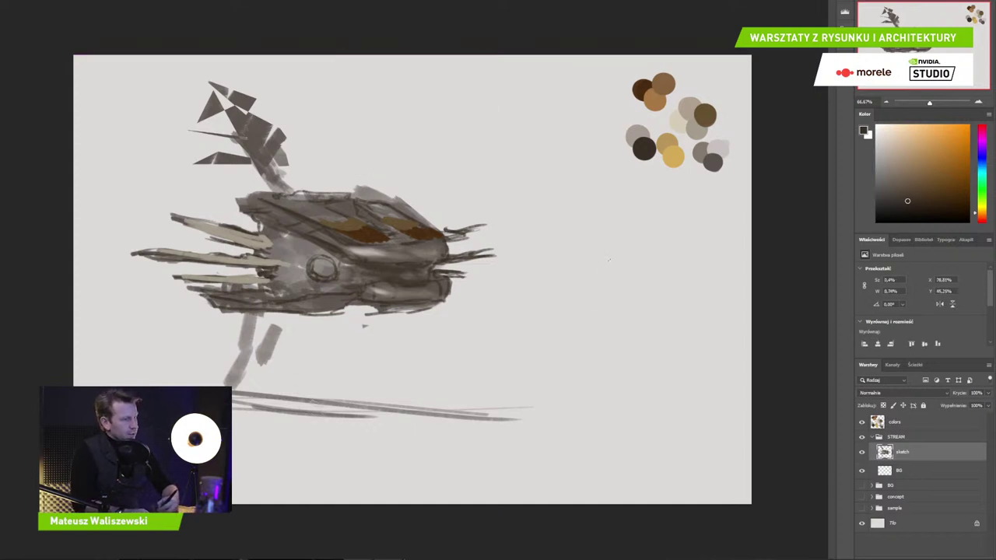
key(ctrl+d)
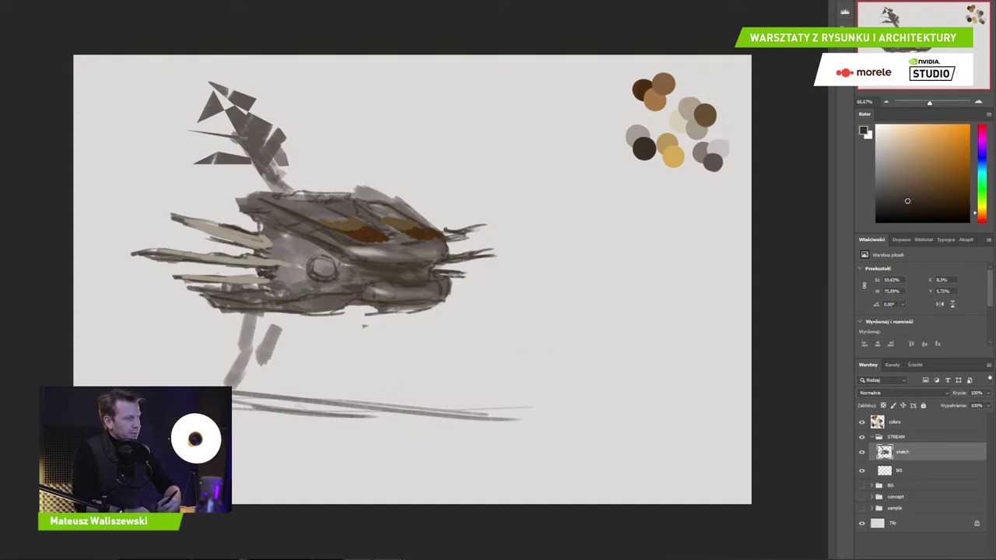
Darken the ground lines under the structure and sketch small human figures on the ground and hull roof for scale
drag(296, 406, 402, 413)
mouse_move(233, 398)
mouse_down()
mouse_move(411, 414)
mouse_move(481, 434)
mouse_up()
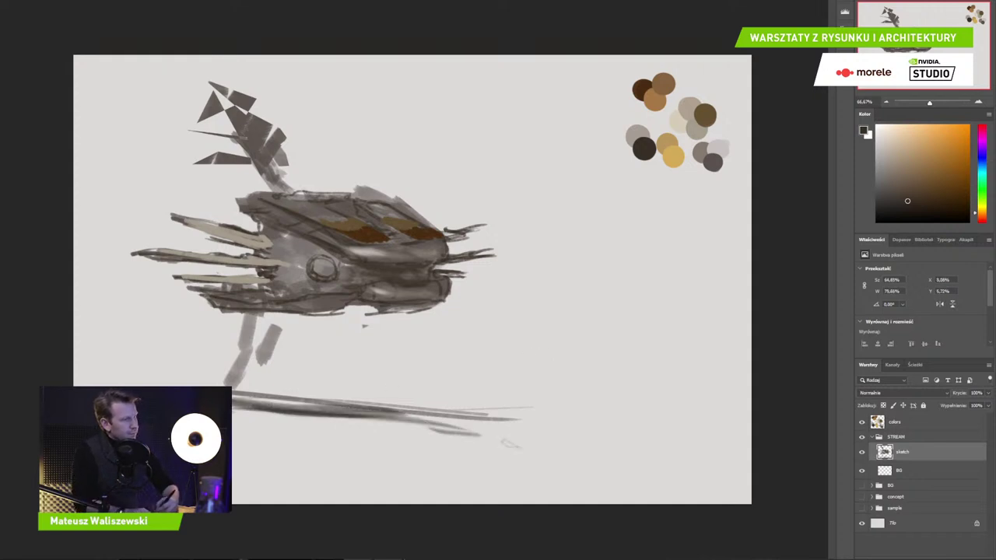
mouse_move(424, 409)
mouse_down()
mouse_move(429, 386)
mouse_move(430, 409)
mouse_up()
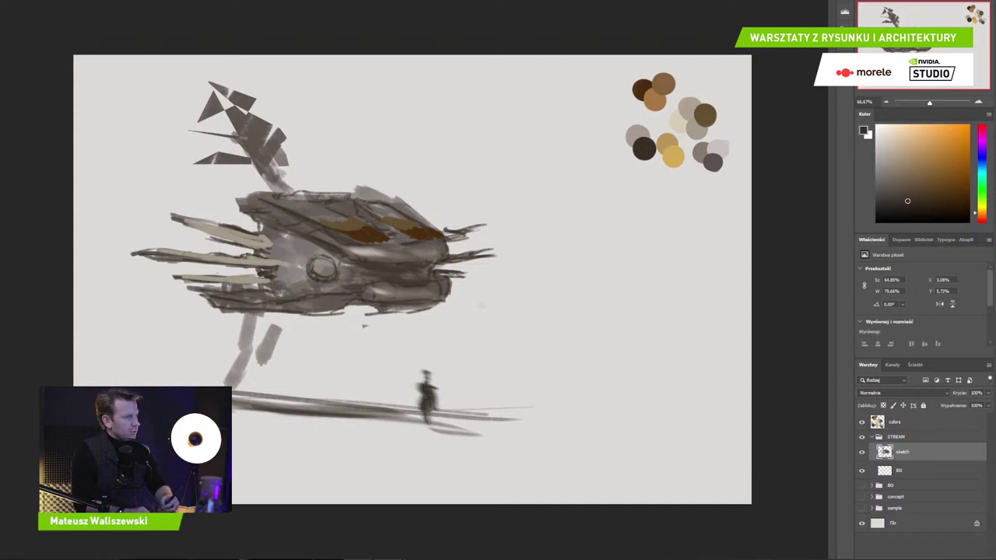
key(ctrl+z)
key(ctrl+z)
key(ctrl+z)
key(ctrl+z)
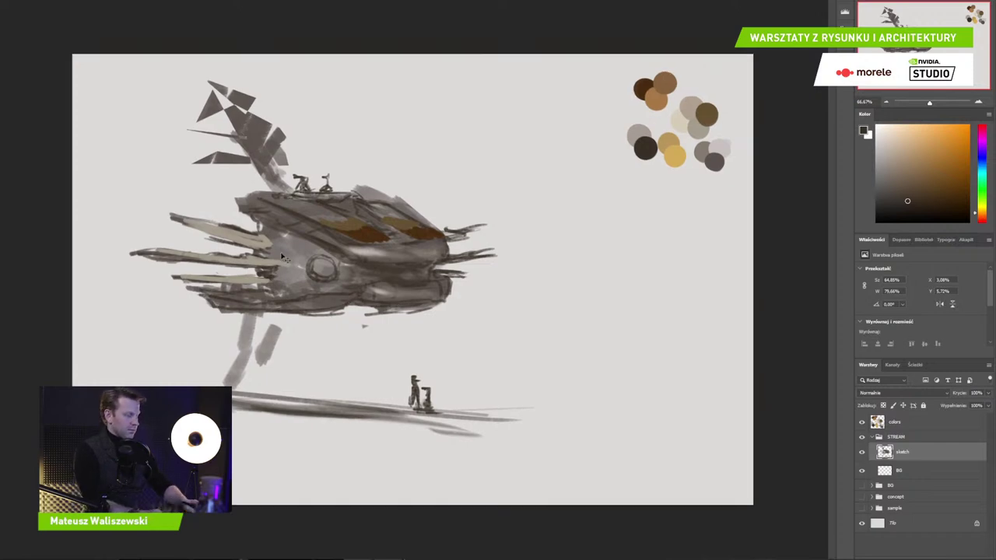
Paint an angular L-shaped patch on the lower hull below the round joint, using the sampled brown inside a polygonal selection
key(ctrl+plus)
drag(611, 159, 546, 235)
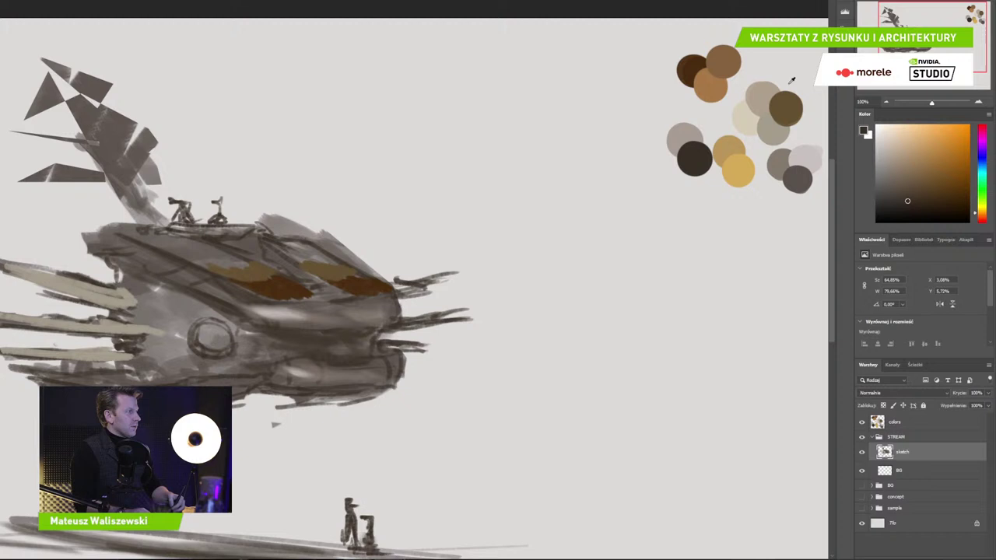
alt+click(724, 59)
alt+click(698, 67)
drag(464, 330, 570, 312)
drag(291, 379, 277, 373)
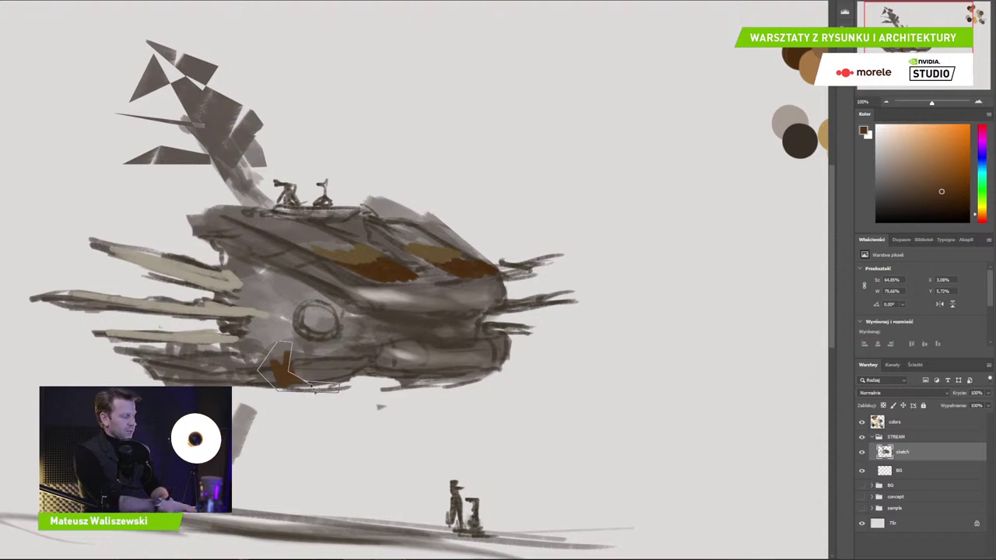
click(274, 346)
mouse_move(278, 348)
mouse_down()
mouse_move(297, 371)
mouse_move(333, 386)
mouse_up()
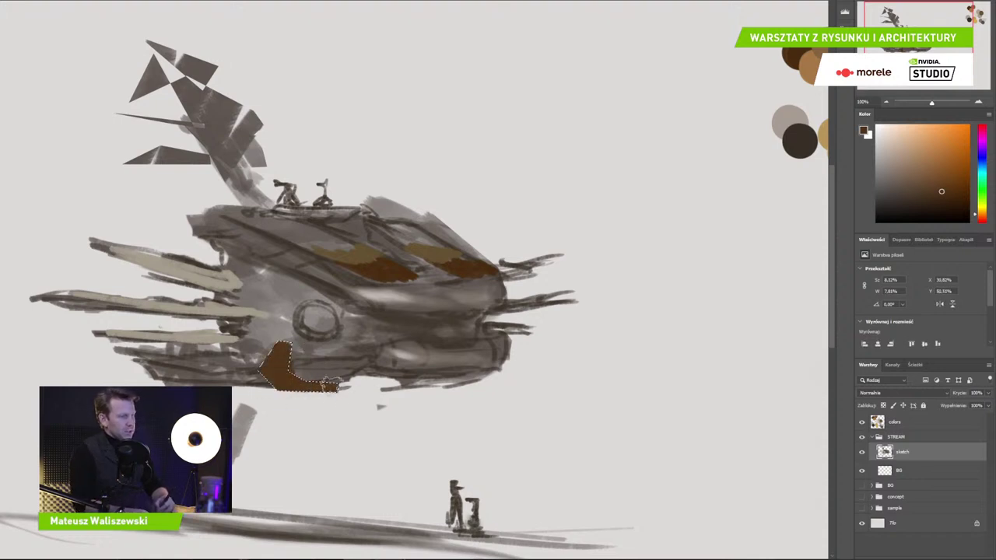
Select a second angular shape behind the brown L-shaped patch, fill it with the same brown and clear the selection
key(l)
click(370, 391)
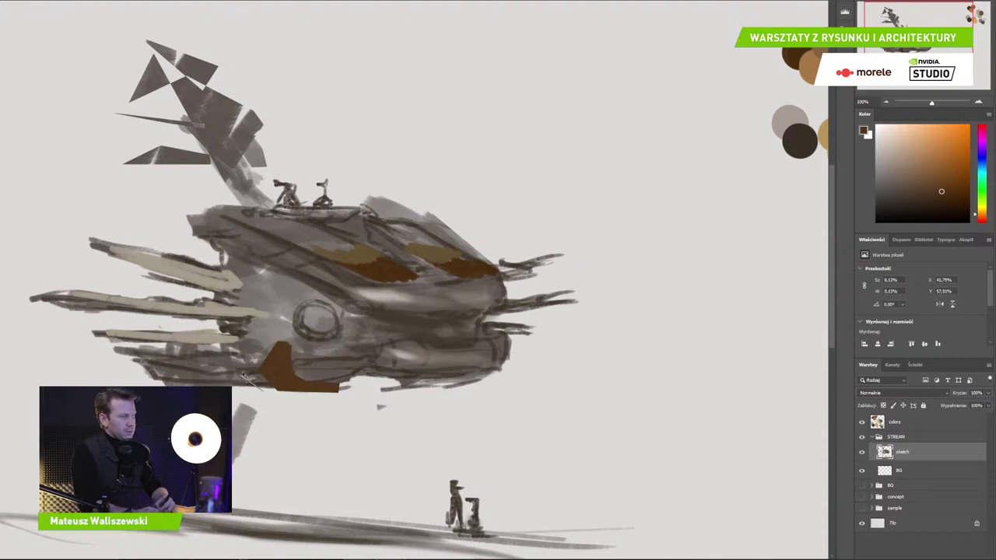
click(242, 376)
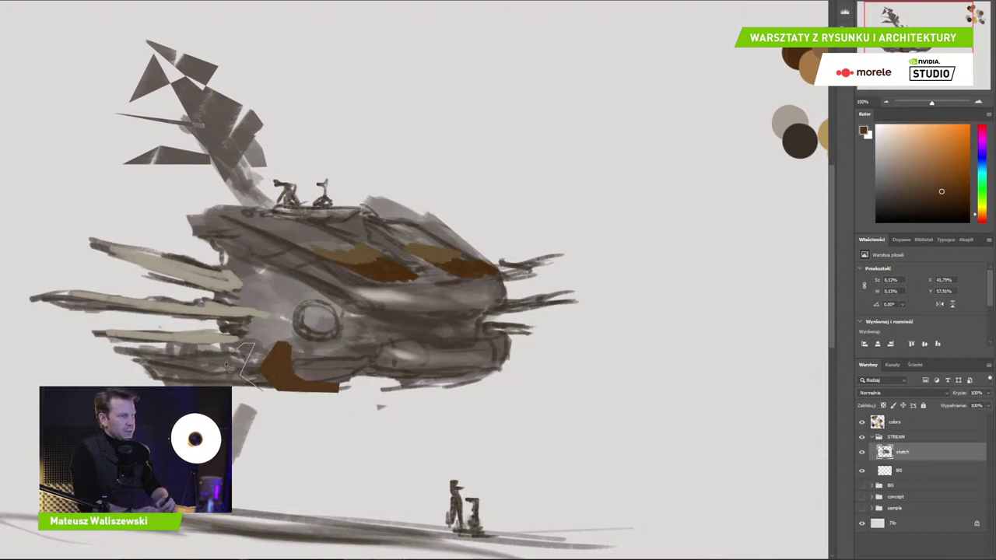
click(262, 393)
key(b)
mouse_move(242, 358)
mouse_down()
mouse_move(218, 374)
mouse_move(243, 345)
mouse_up()
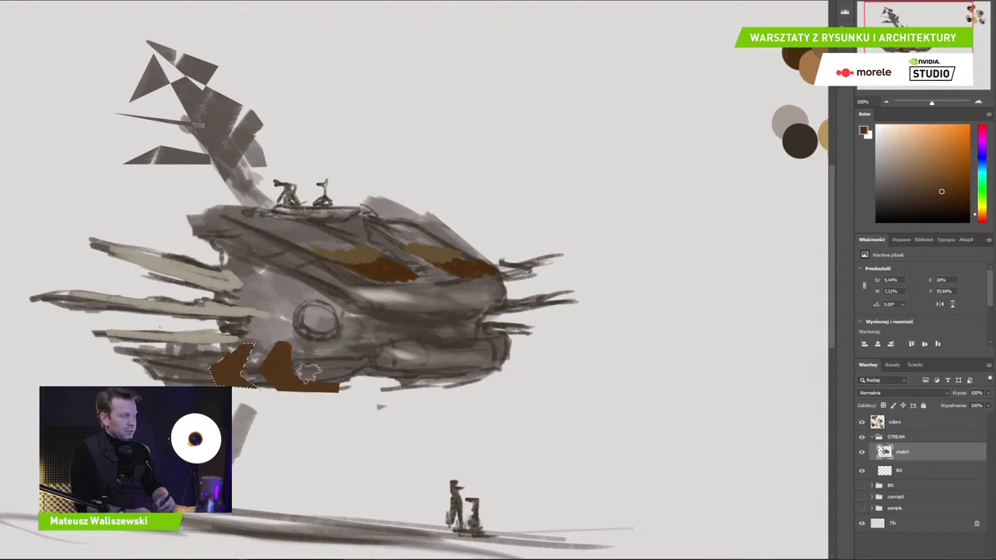
key(ctrl+d)
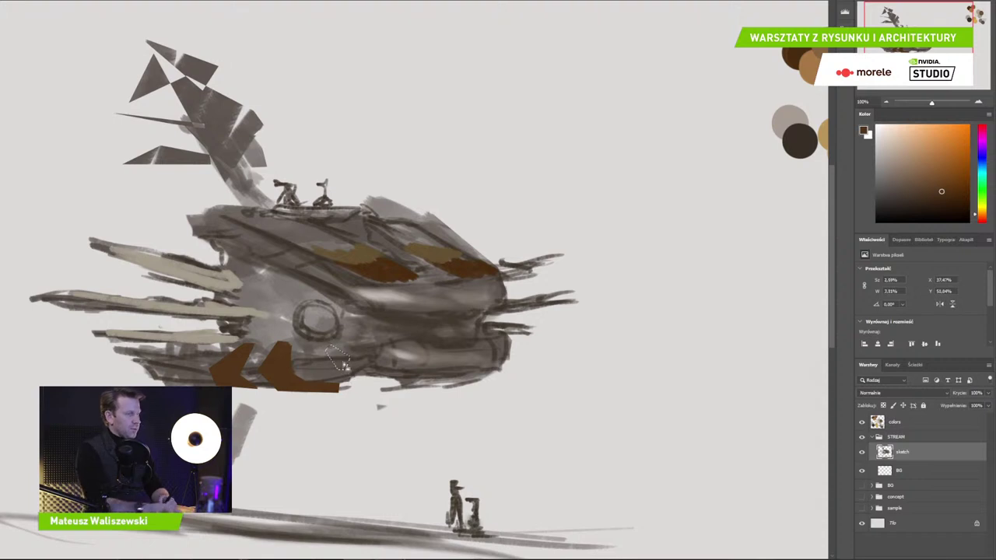
Fill a small third brown patch on the lower hull in front of the L-shaped one and clear its selection
key(b)
drag(323, 347, 350, 375)
key(ctrl+d)
key(m)
drag(463, 372, 464, 378)
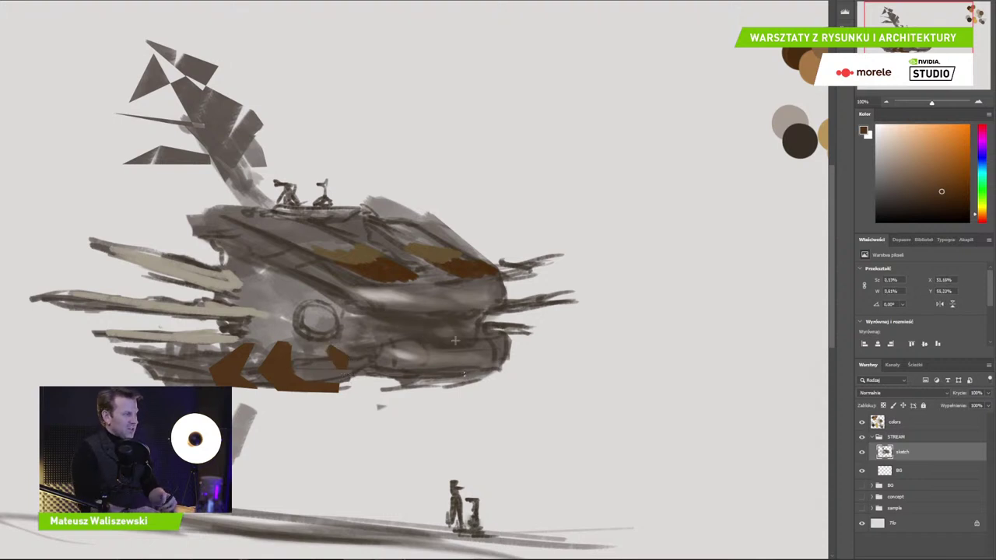
Sample the dark brown palette colour and deepen the recess between the upper and lower hull towards the nose
drag(437, 302, 305, 325)
alt+click(715, 134)
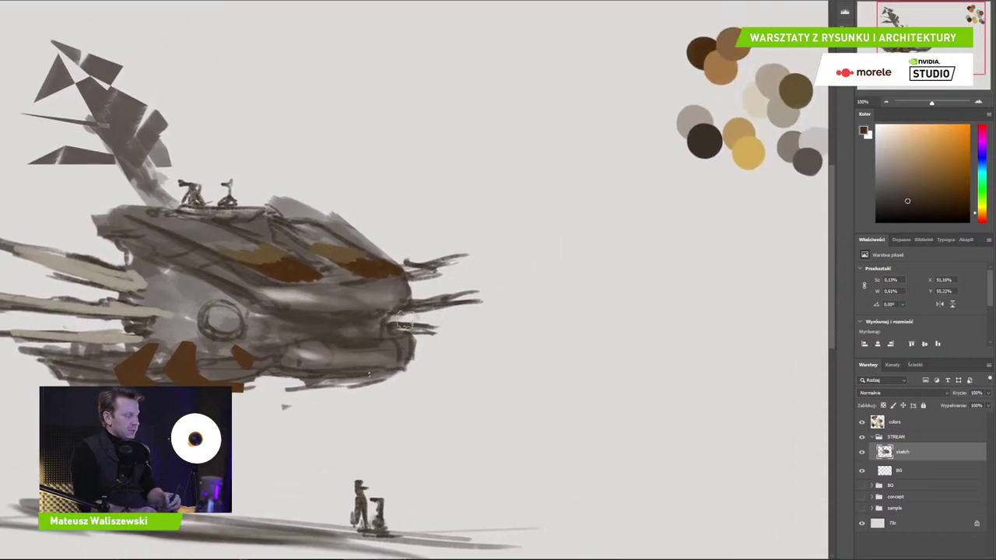
drag(369, 374, 458, 343)
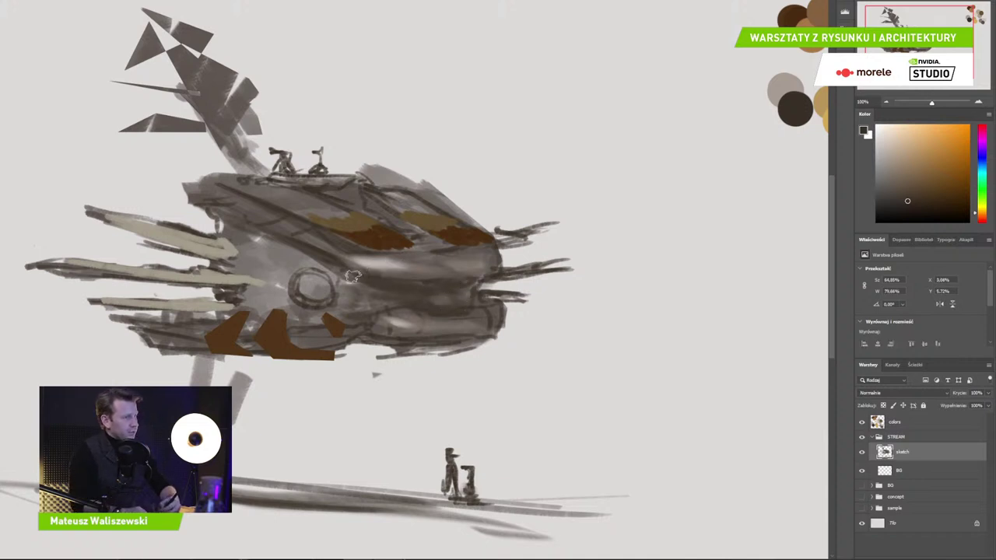
drag(450, 289, 501, 297)
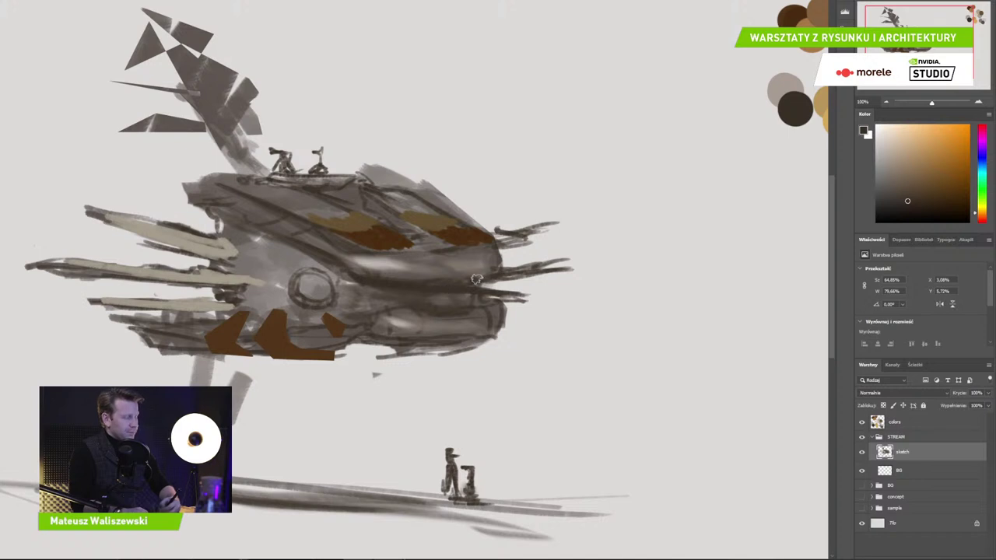
drag(399, 260, 473, 281)
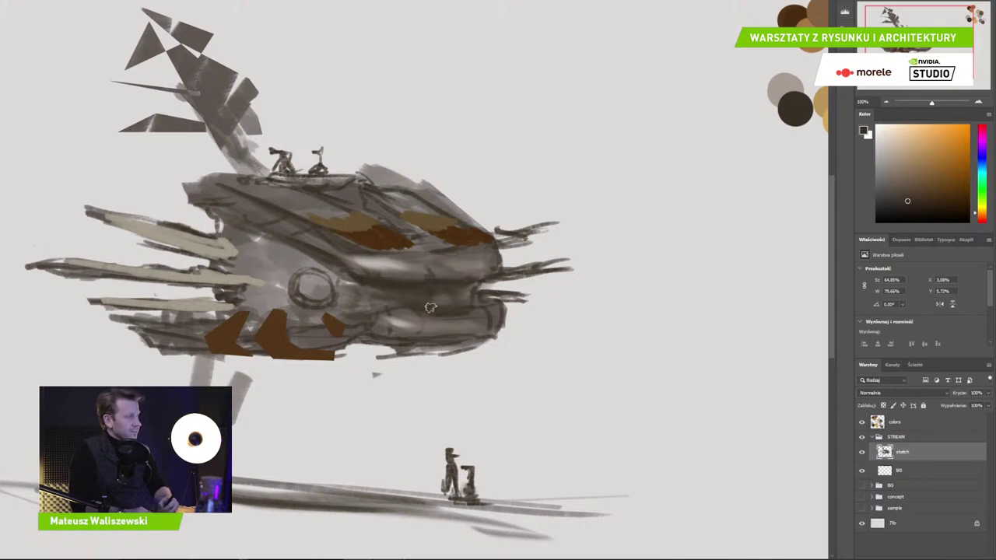
Outline a roughly rectangular opening in the recess near the nose and fill it with the dark brown
drag(425, 270, 460, 270)
mouse_move(463, 311)
mouse_down()
mouse_move(445, 267)
mouse_move(424, 278)
mouse_up()
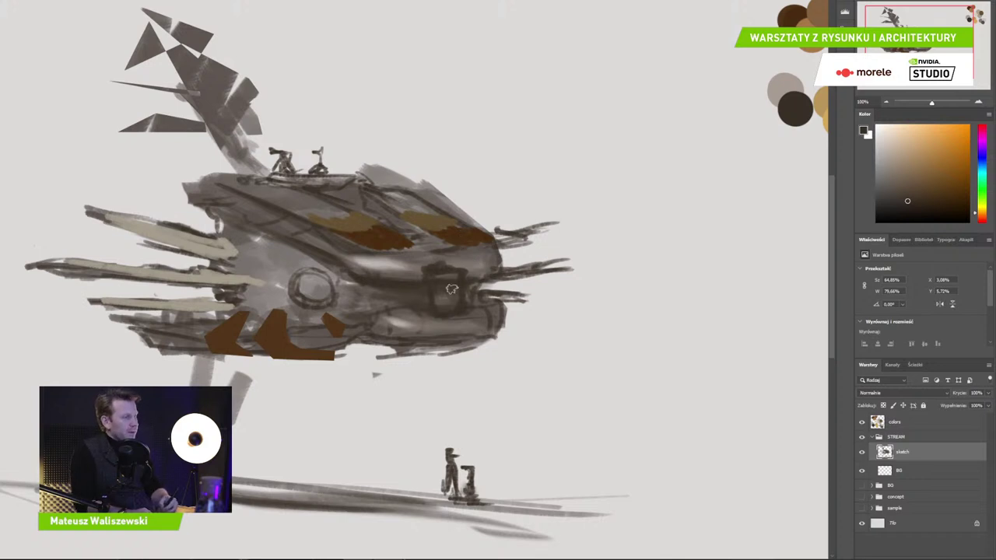
drag(451, 290, 443, 298)
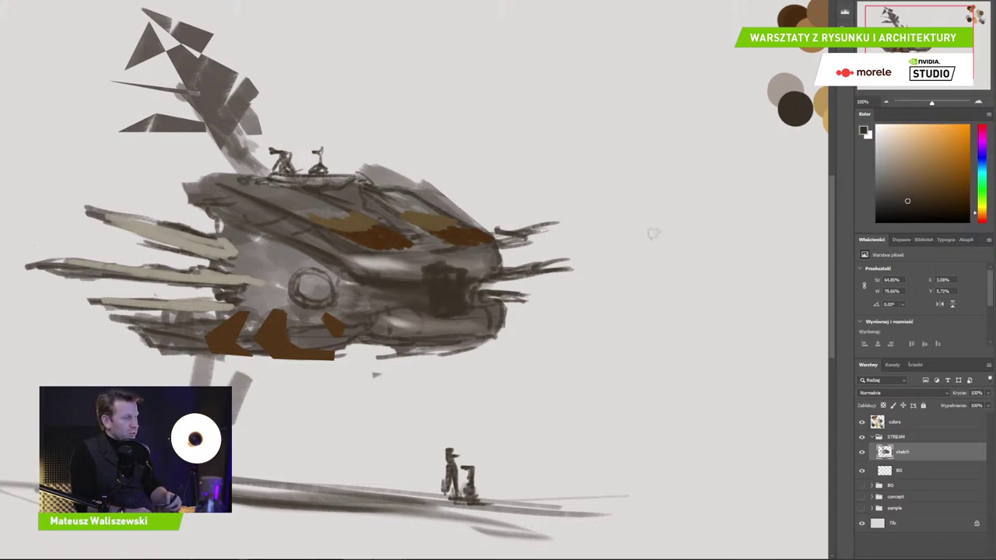
Sample the light grey palette colour and paint a bright tapered patch over the dark opening near the nose
alt+click(791, 14)
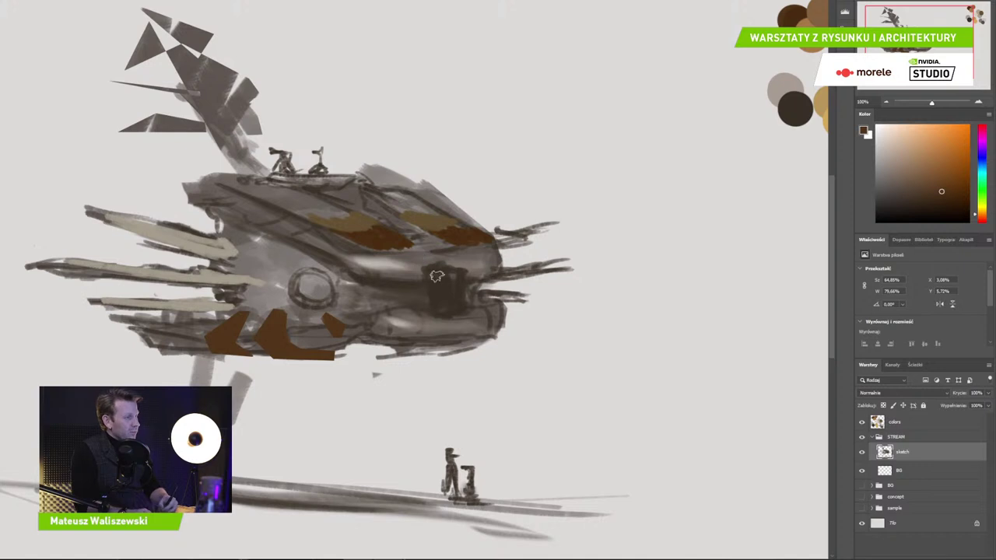
drag(648, 202, 580, 236)
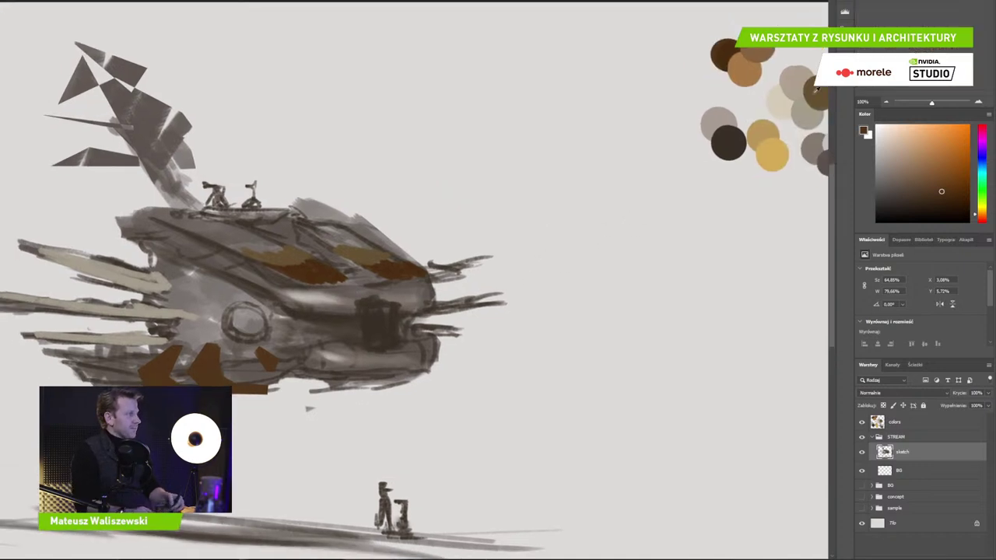
alt+click(809, 150)
alt+click(826, 143)
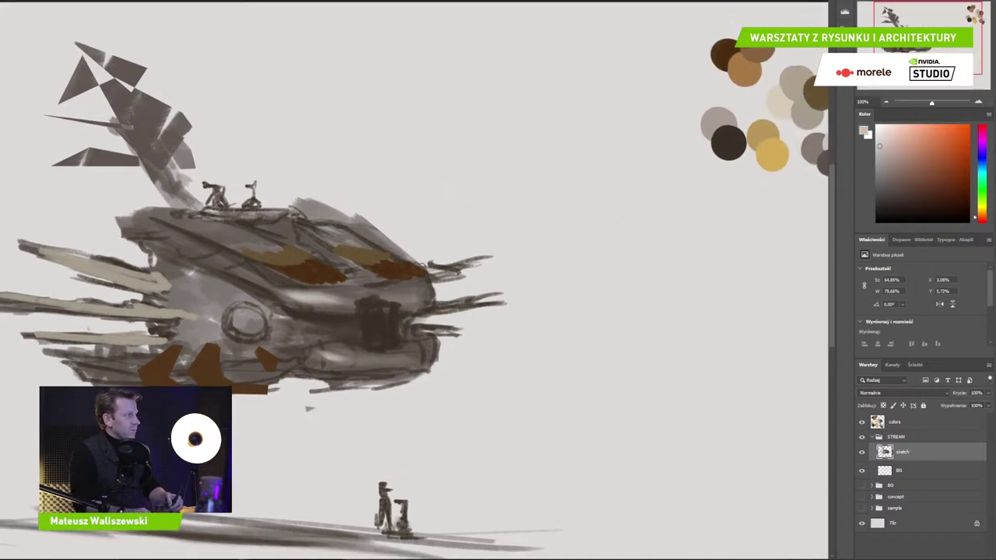
mouse_move(361, 316)
mouse_down()
mouse_move(388, 308)
mouse_move(386, 341)
mouse_move(387, 303)
mouse_move(361, 302)
mouse_move(387, 305)
mouse_move(373, 318)
mouse_move(382, 349)
mouse_up()
Sample a dark hull tone and darken the recess around the bright patch and beside the round joint
alt+click(391, 333)
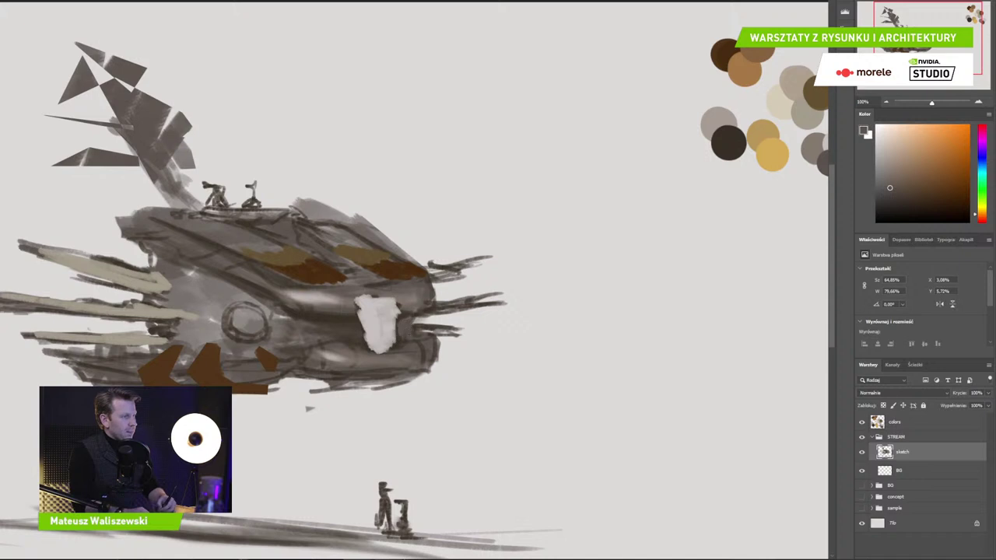
alt+click(346, 316)
mouse_move(410, 325)
mouse_down()
mouse_move(390, 349)
mouse_move(359, 350)
mouse_up()
drag(283, 313, 288, 337)
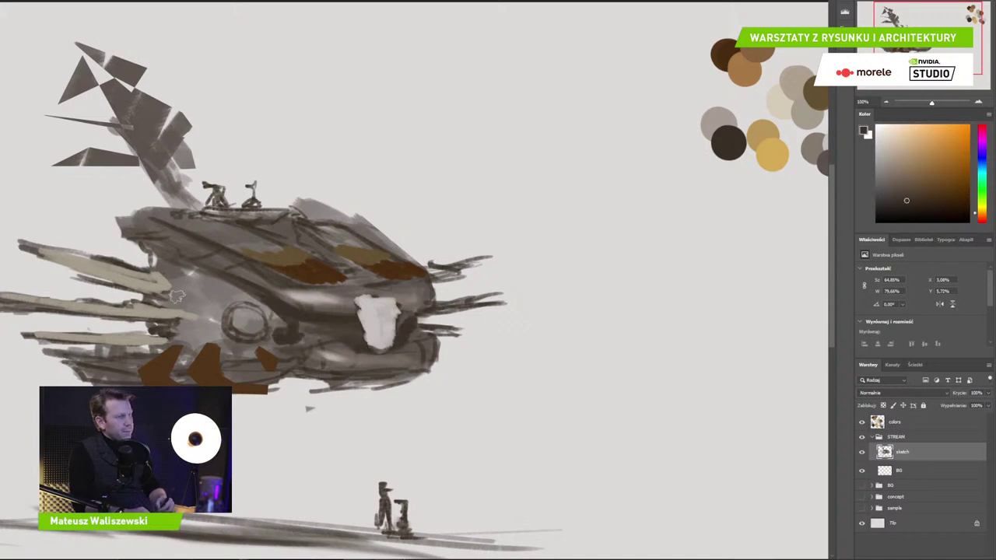
Paint dark curved rib strokes around the round joint and the rear of the hull, shading the area under the upper shell
mouse_move(166, 278)
mouse_down()
mouse_move(196, 287)
mouse_move(192, 309)
mouse_move(205, 312)
mouse_move(187, 306)
mouse_move(210, 285)
mouse_move(200, 342)
mouse_up()
mouse_move(214, 291)
mouse_down()
mouse_move(195, 342)
mouse_move(174, 355)
mouse_up()
drag(203, 311, 184, 333)
mouse_move(272, 305)
mouse_down()
mouse_move(268, 329)
mouse_move(242, 328)
mouse_move(263, 305)
mouse_move(246, 304)
mouse_move(275, 303)
mouse_move(267, 323)
mouse_move(279, 320)
mouse_move(259, 293)
mouse_move(257, 331)
mouse_move(234, 352)
mouse_move(287, 355)
mouse_move(302, 329)
mouse_move(346, 330)
mouse_move(284, 339)
mouse_move(261, 298)
mouse_move(224, 313)
mouse_move(221, 282)
mouse_move(193, 281)
mouse_move(186, 298)
mouse_move(201, 285)
mouse_move(170, 271)
mouse_move(139, 225)
mouse_move(150, 249)
mouse_move(141, 234)
mouse_move(140, 261)
mouse_move(140, 219)
mouse_move(133, 229)
mouse_move(165, 211)
mouse_move(101, 218)
mouse_move(160, 204)
mouse_up()
drag(85, 225, 124, 200)
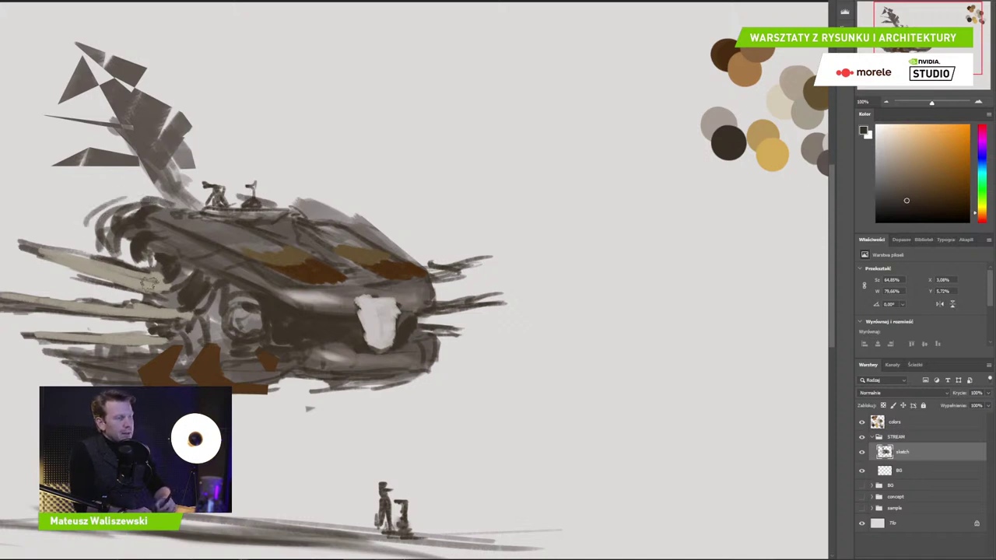
mouse_move(208, 325)
mouse_down()
mouse_move(221, 287)
mouse_move(221, 331)
mouse_move(243, 344)
mouse_move(222, 300)
mouse_move(242, 289)
mouse_move(219, 288)
mouse_move(166, 255)
mouse_move(242, 286)
mouse_move(148, 243)
mouse_up()
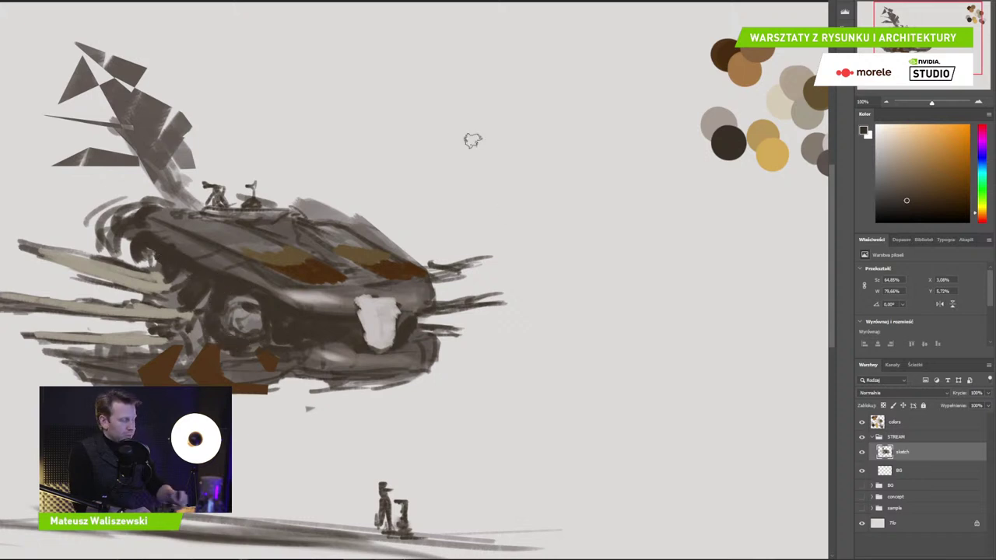
Select the front roof edge and the empty area above it with the Polygonal Lasso, erase the excess grey and clear the selection
key(l)
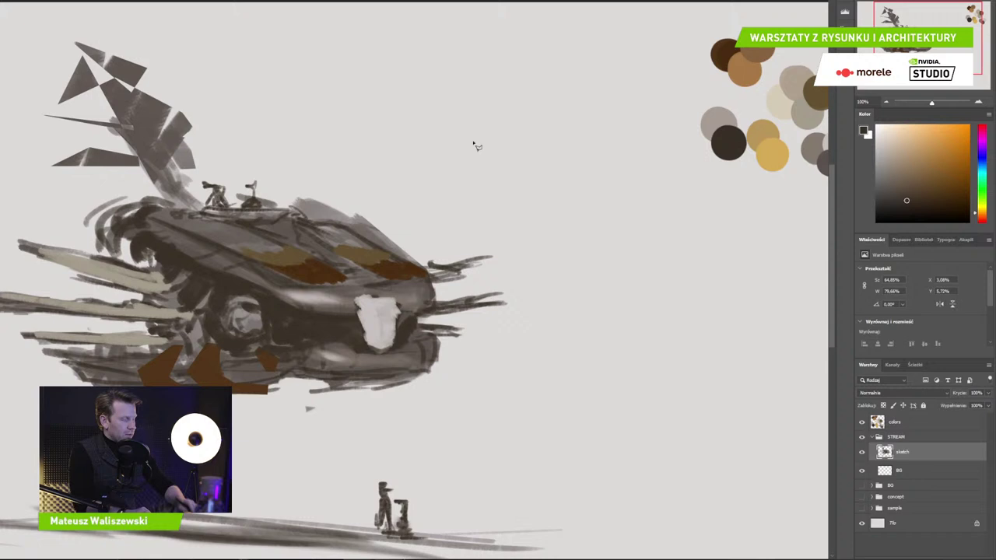
click(127, 228)
click(297, 311)
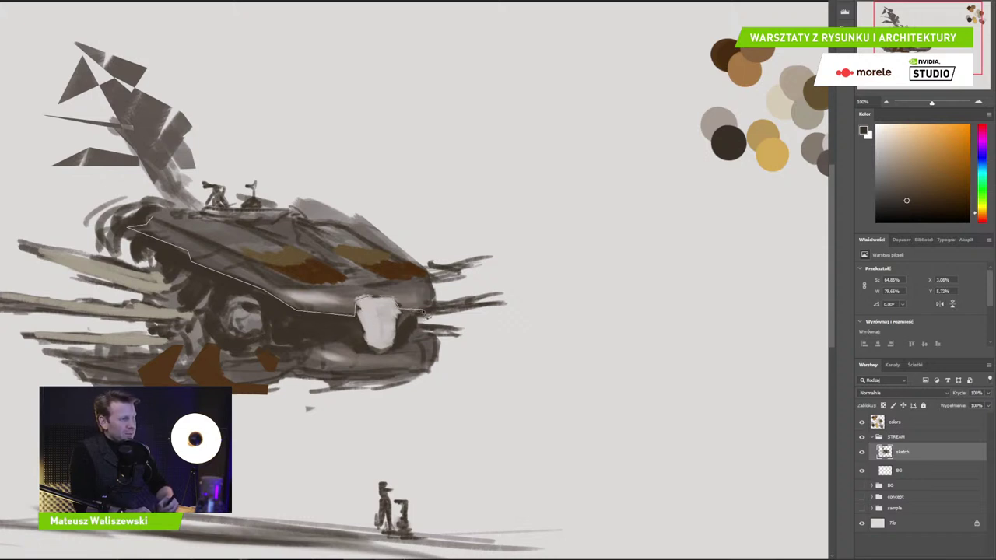
click(425, 270)
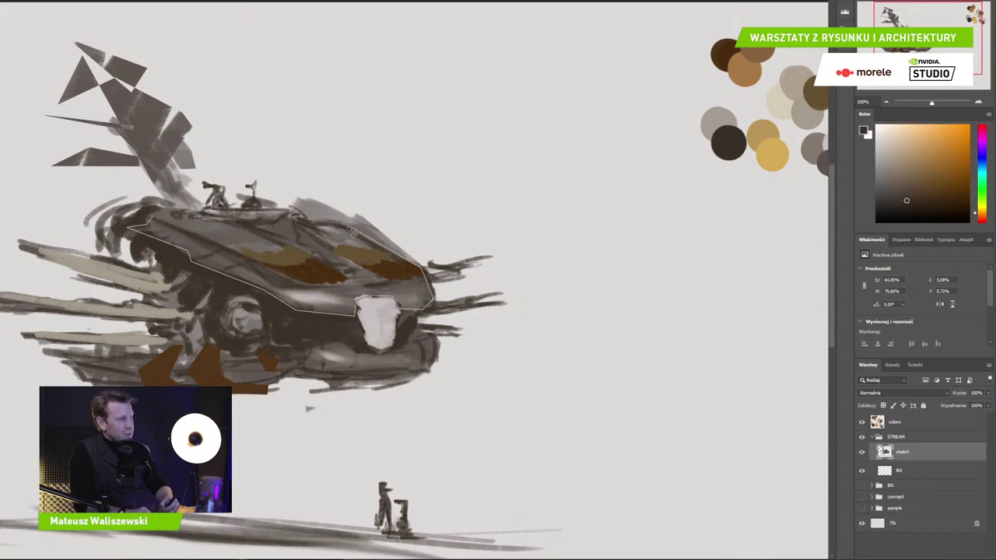
click(282, 210)
click(305, 137)
click(401, 137)
click(576, 231)
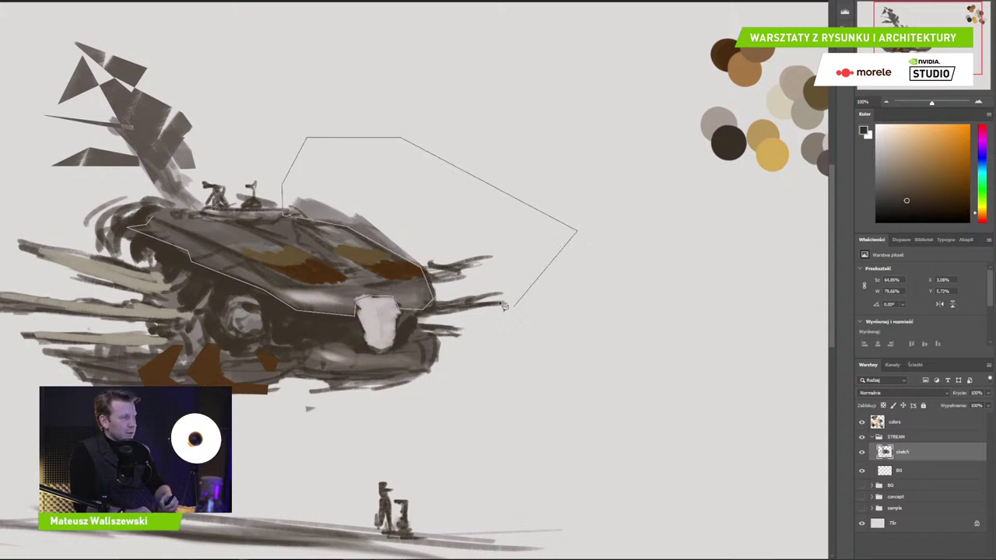
click(442, 301)
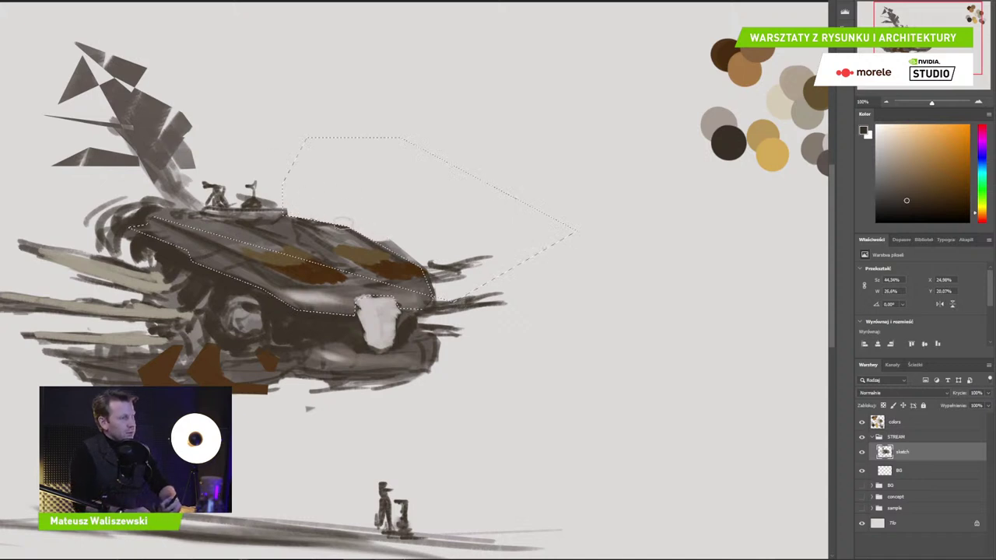
key(ctrl+d)
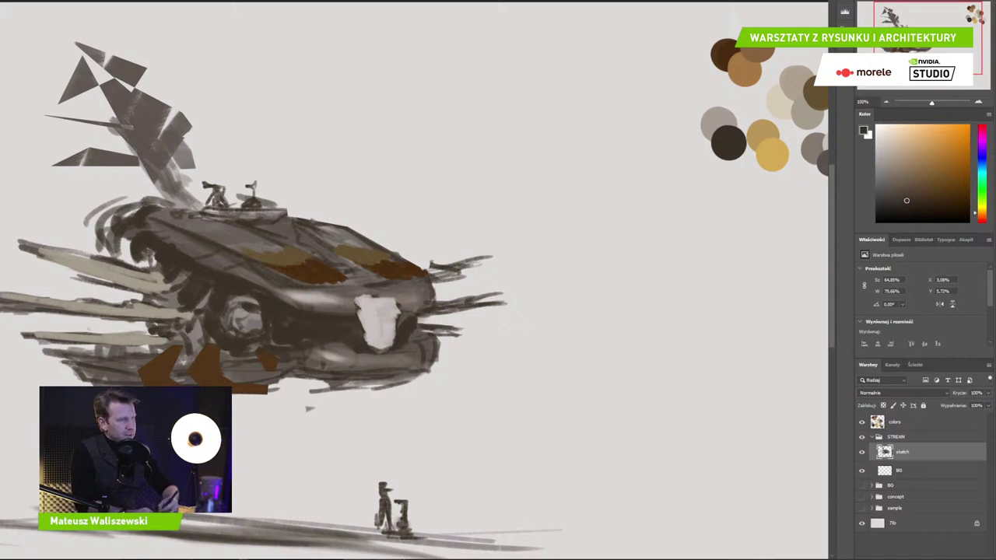
Select a narrow strip along the underside of the upper shell, darken it as a crisp shadow and clear the selection
click(130, 232)
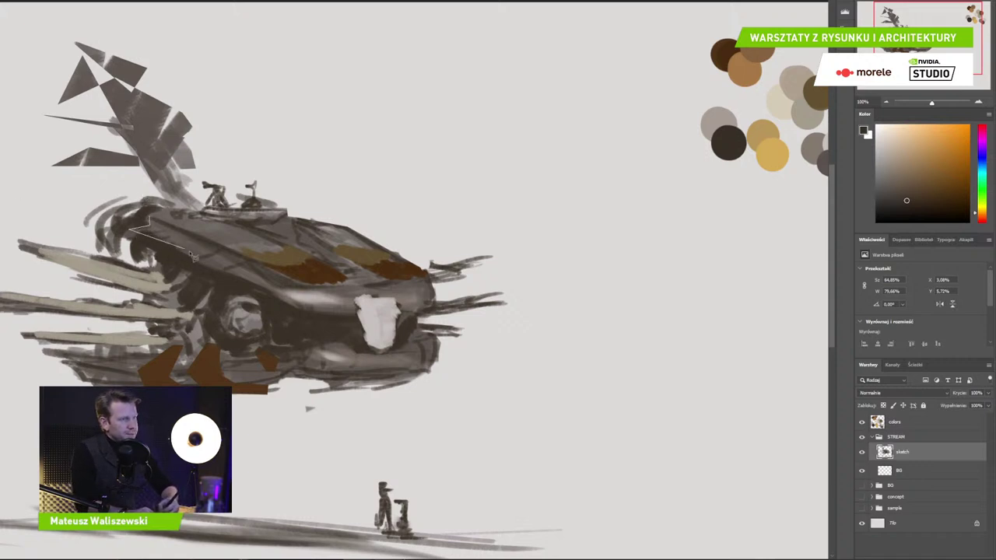
click(196, 263)
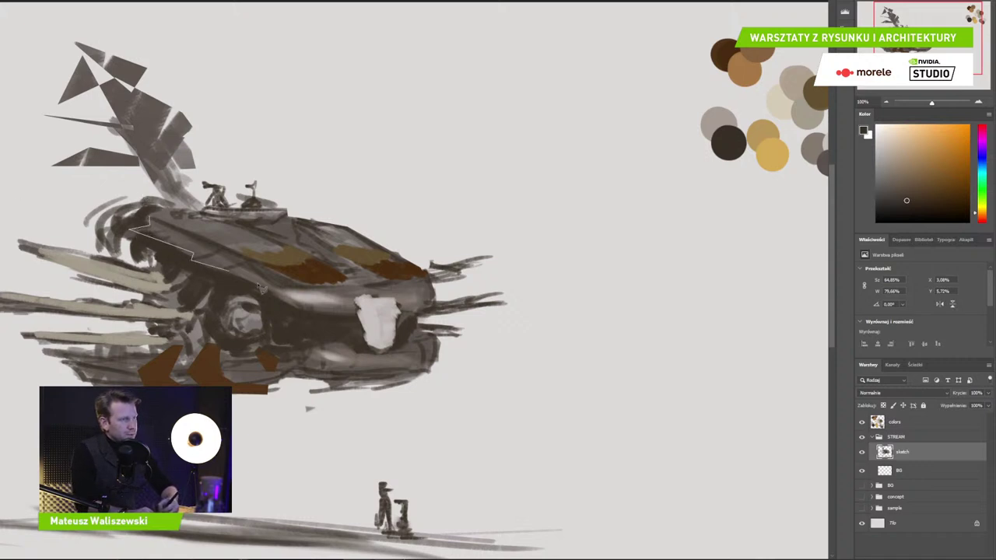
click(321, 321)
click(271, 306)
click(254, 292)
click(205, 282)
click(180, 270)
click(155, 247)
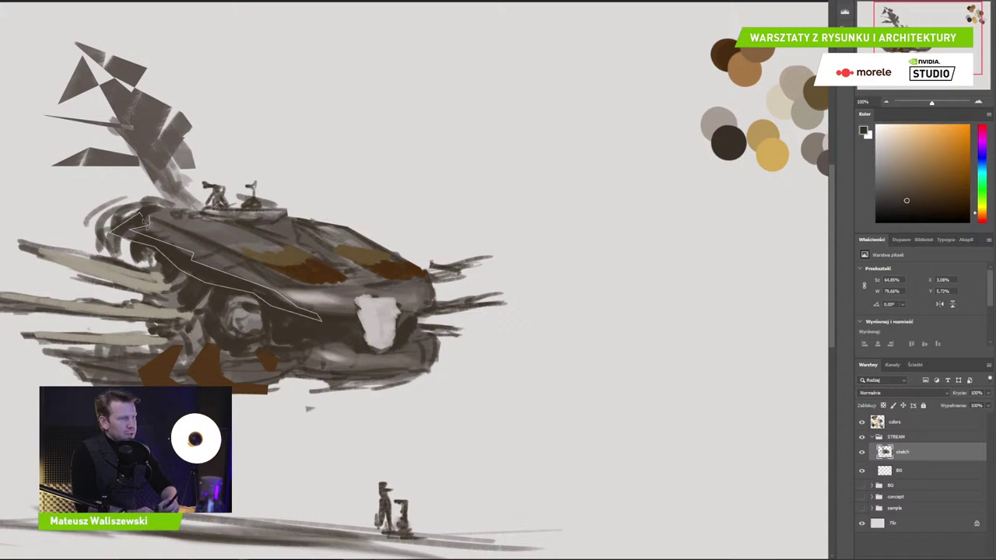
click(143, 220)
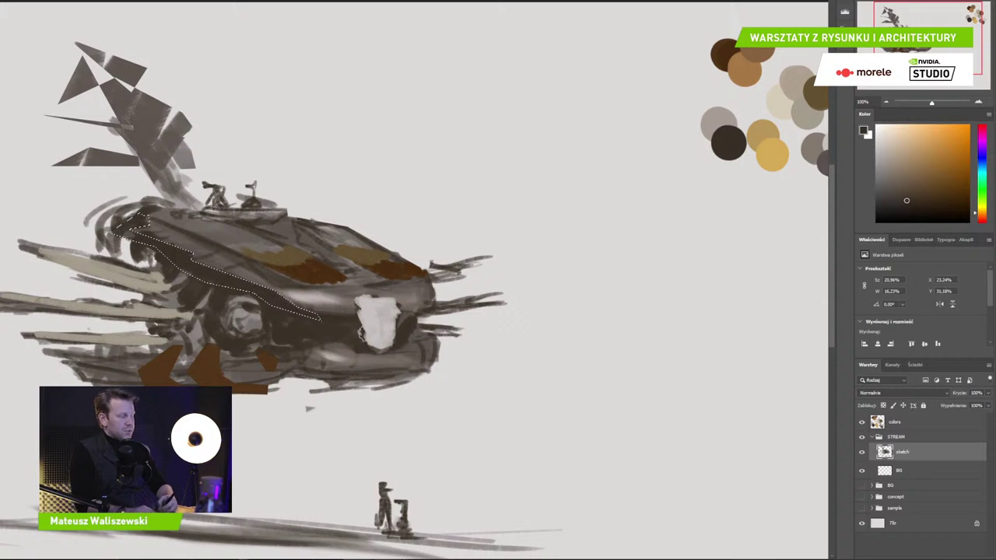
key(ctrl+d)
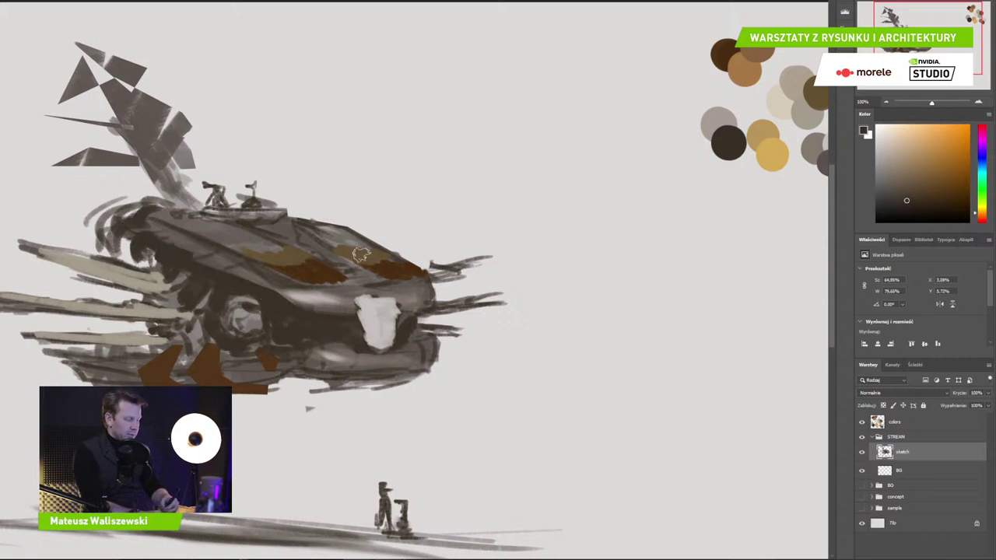
Sample the light beige palette colour and paint highlights along the three rear spikes
drag(406, 251, 481, 228)
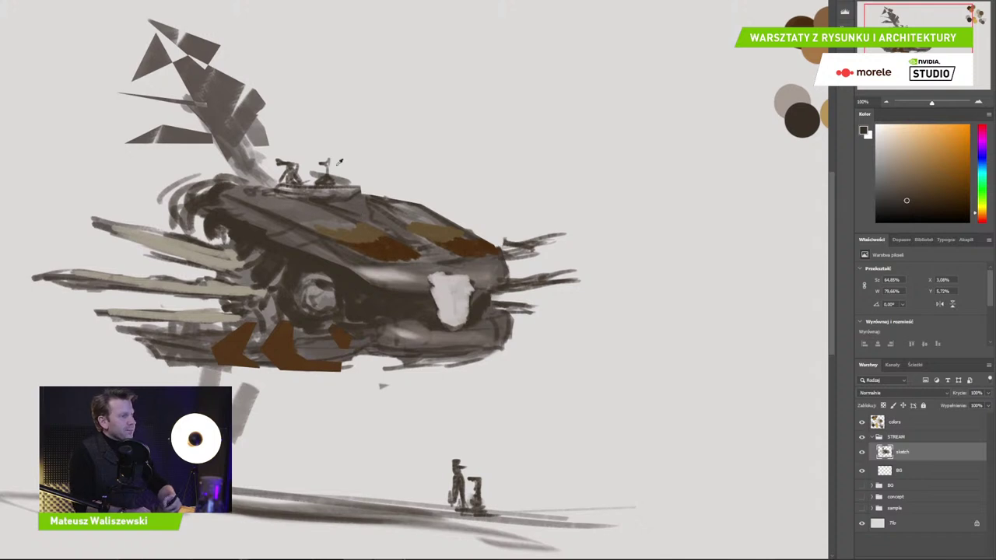
alt+click(405, 253)
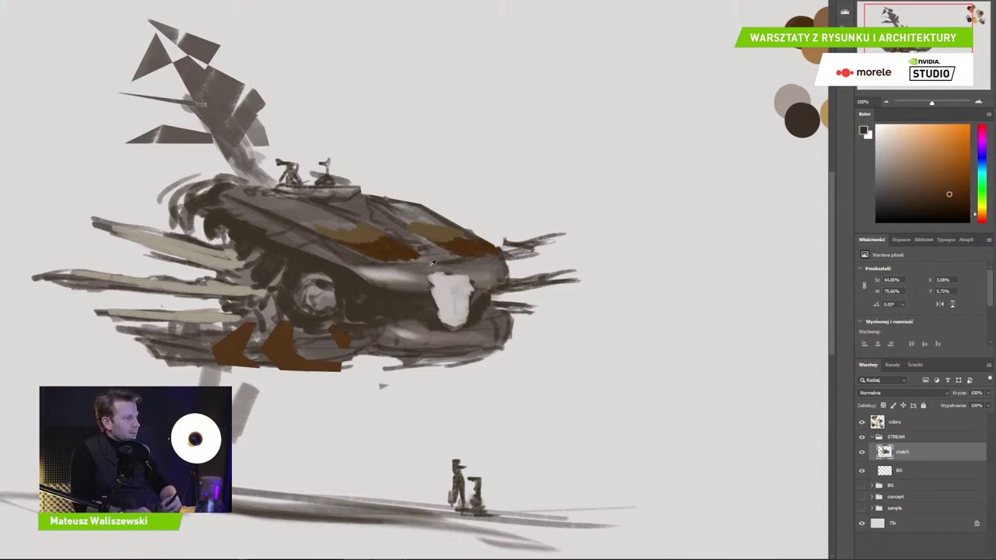
alt+click(380, 296)
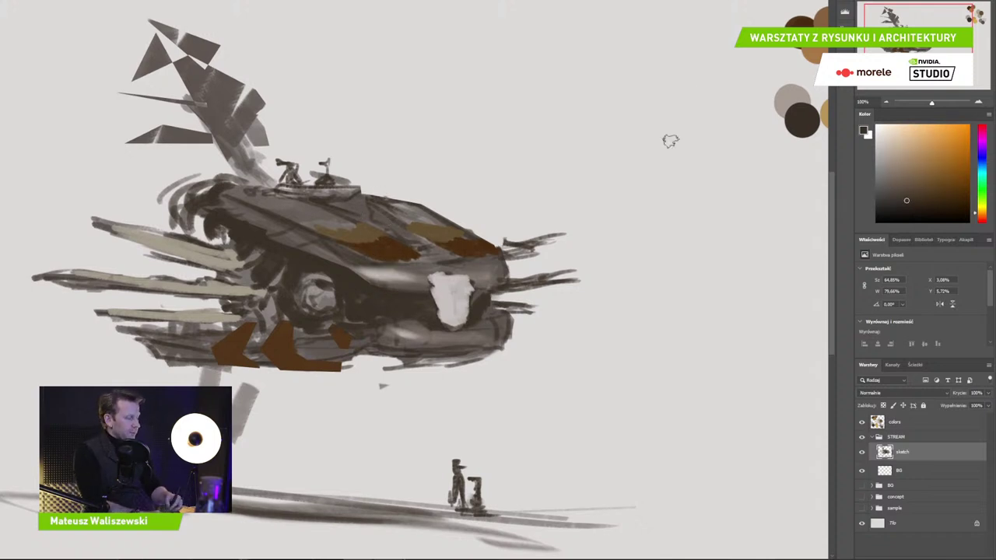
drag(560, 217, 374, 290)
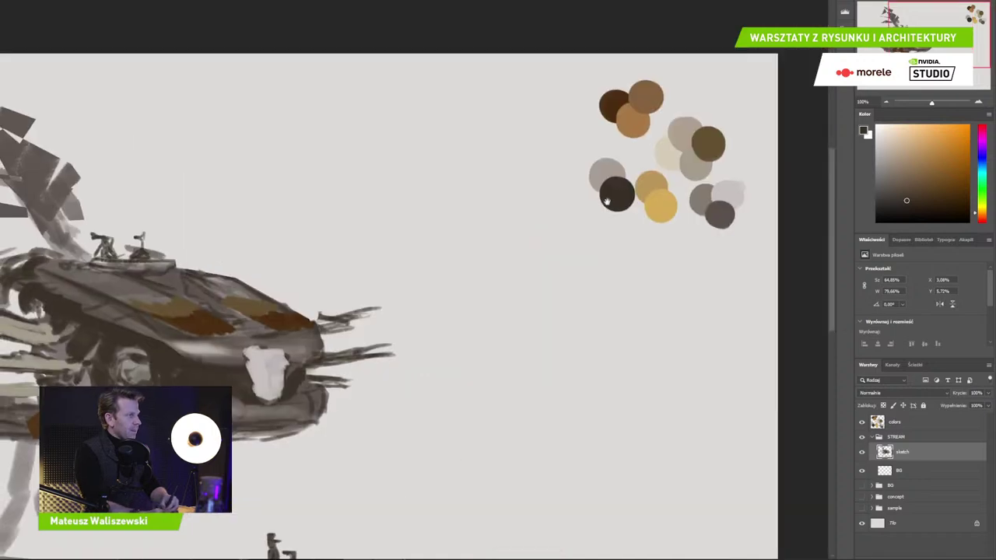
alt+click(679, 156)
drag(545, 301, 751, 268)
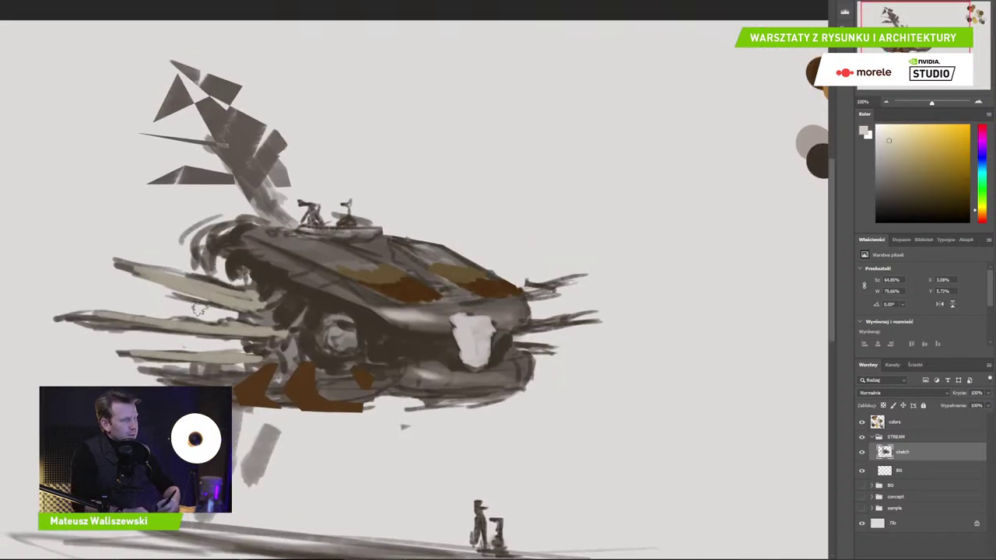
drag(260, 308, 188, 287)
drag(206, 331, 243, 333)
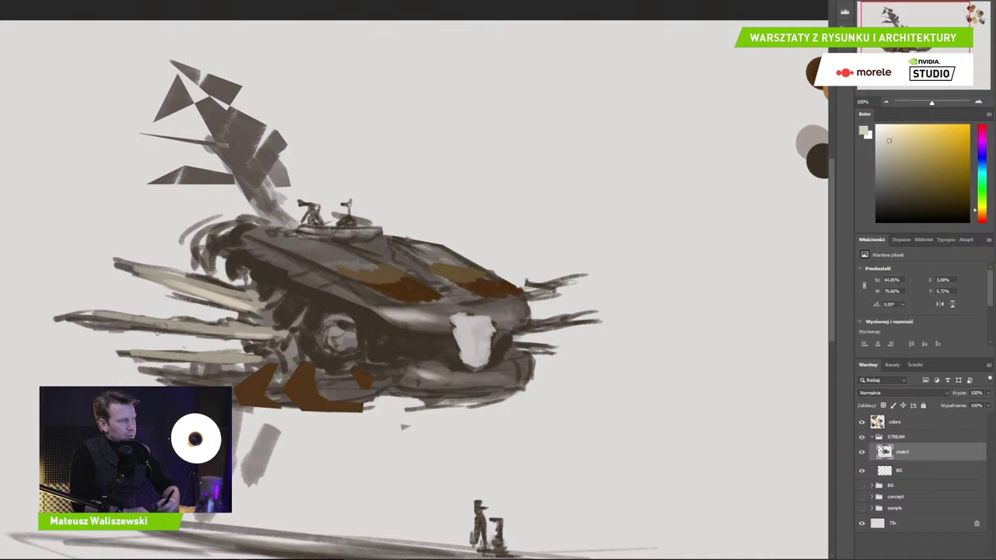
mouse_move(161, 327)
mouse_down()
mouse_move(245, 335)
mouse_move(260, 360)
mouse_up()
drag(178, 355, 222, 358)
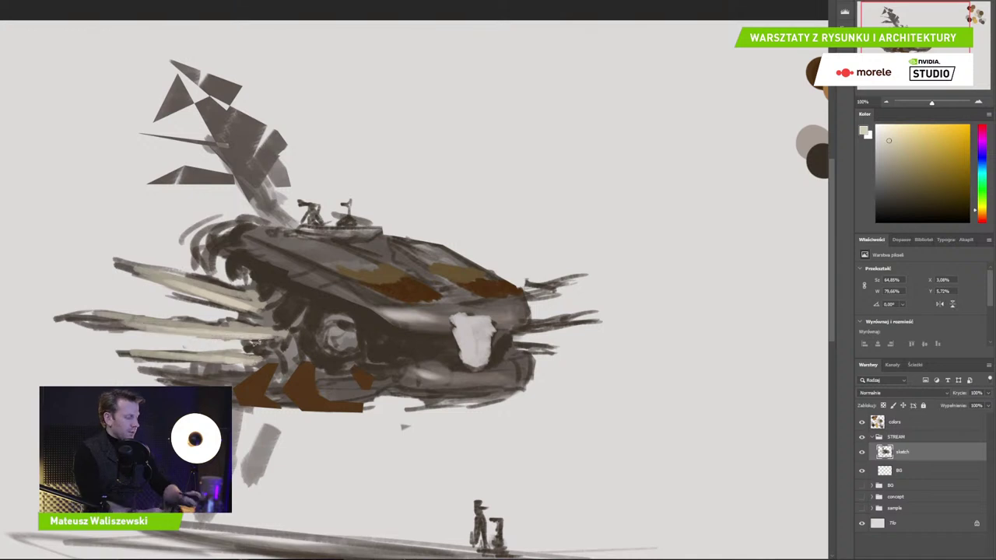
Sample the dark brown from the hull and paint dark strokes down the support legs beneath it
key(ctrl+minus)
key(ctrl+minus)
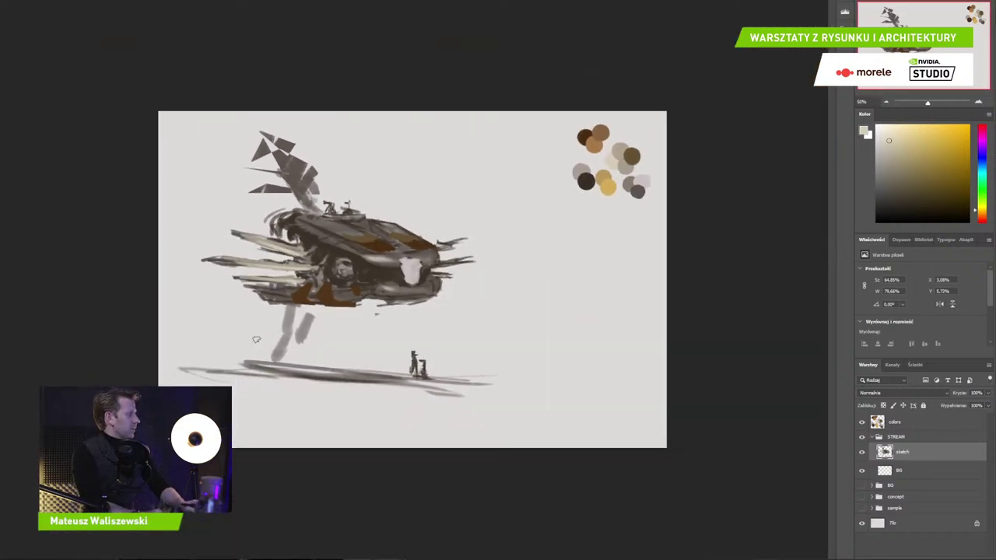
key(ctrl+plus)
key(ctrl+plus)
key(ctrl+plus)
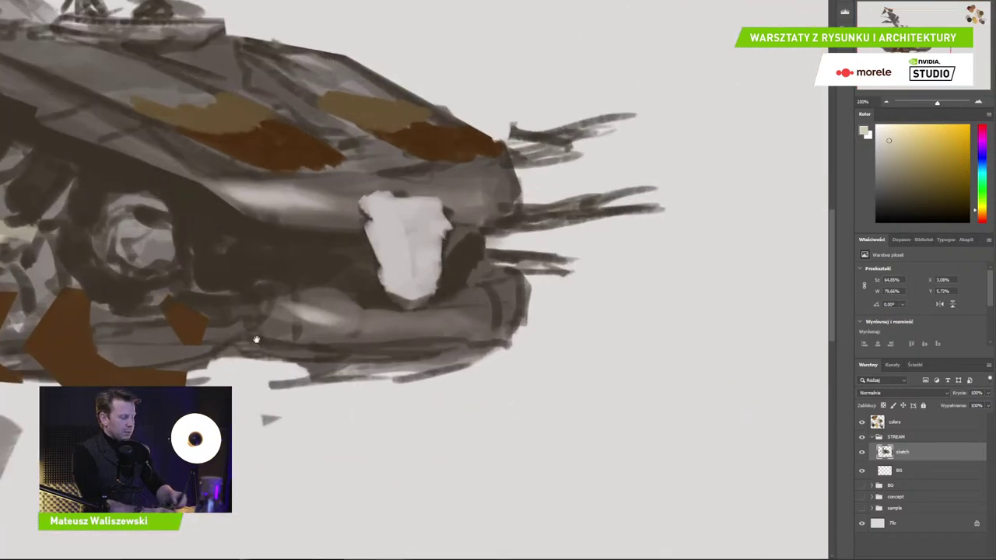
drag(432, 240, 587, 275)
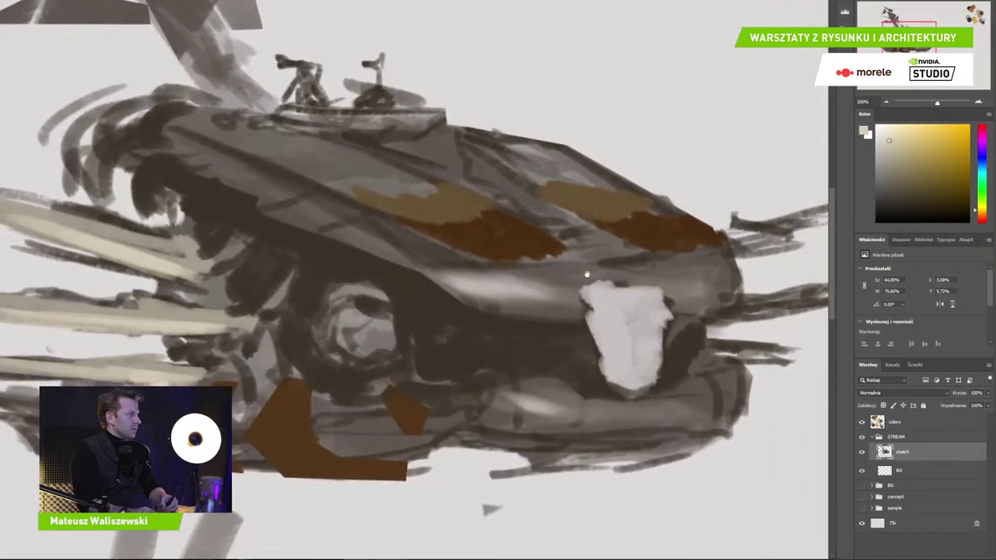
drag(482, 392, 600, 234)
alt+click(551, 204)
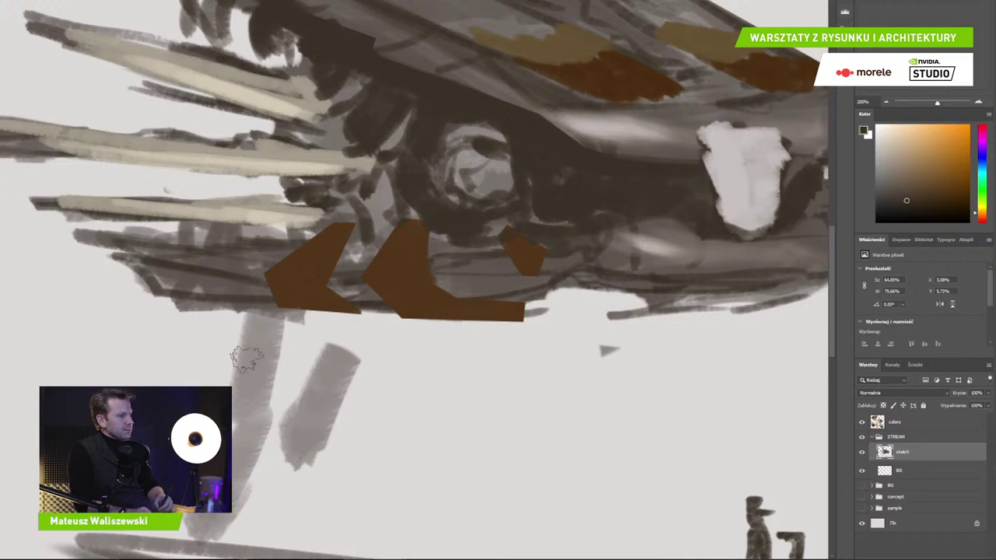
drag(266, 312, 248, 442)
drag(255, 395, 235, 453)
drag(342, 333, 300, 466)
drag(347, 316, 317, 537)
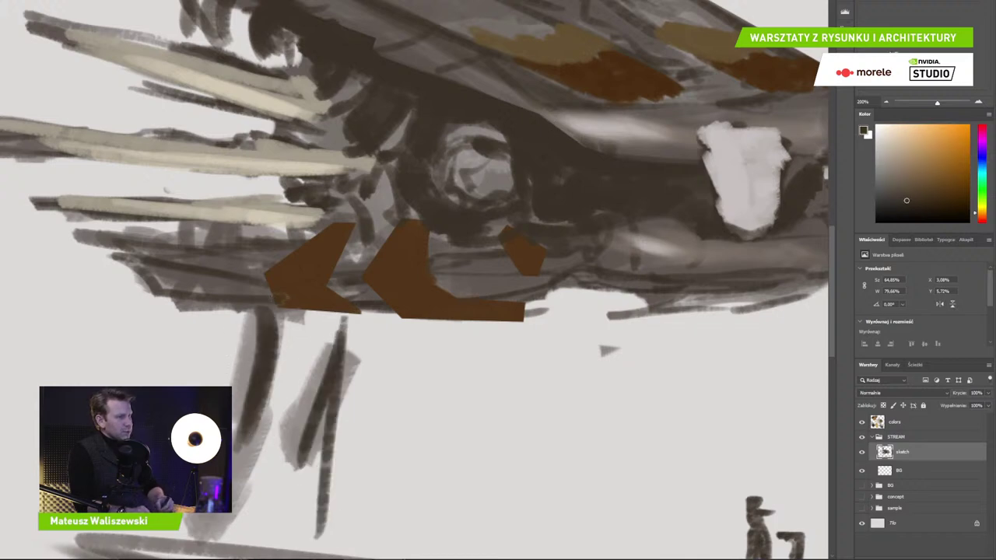
drag(309, 319, 372, 319)
Darken the brush colour and outline the lower cylindrical hull, adding ring bands, the edge beneath the bright opening and a dot cluster on the upper shell
drag(585, 269, 465, 369)
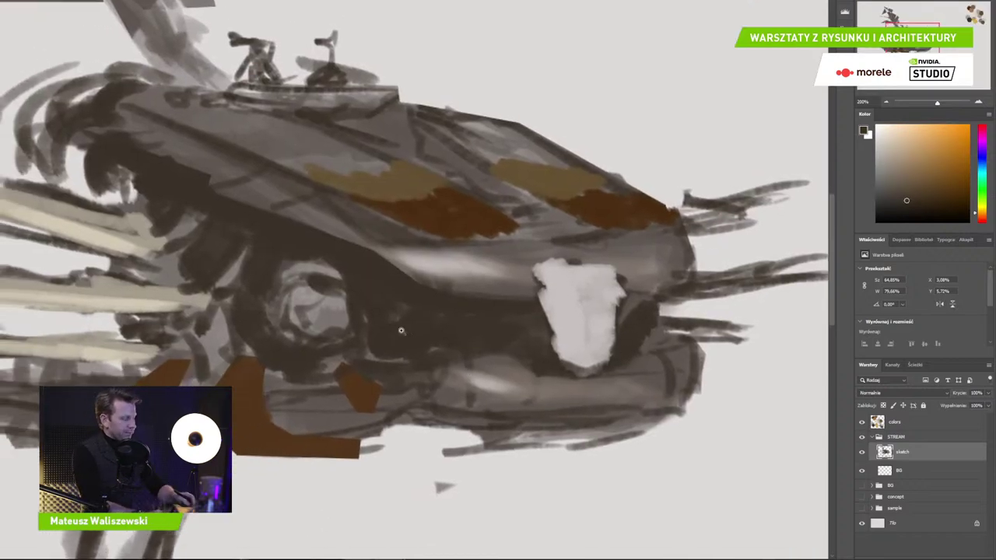
key(ctrl+minus)
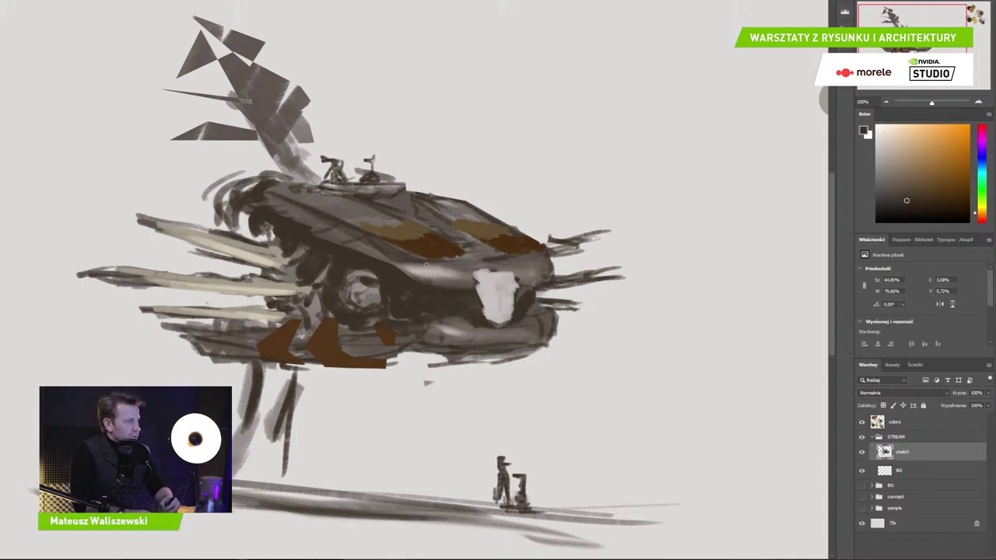
key(ctrl+plus)
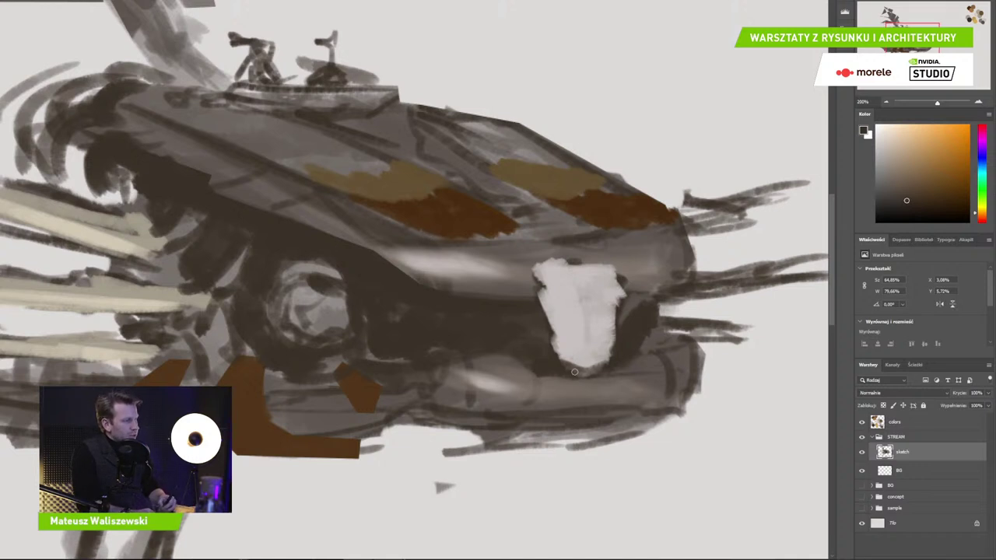
drag(561, 375, 611, 375)
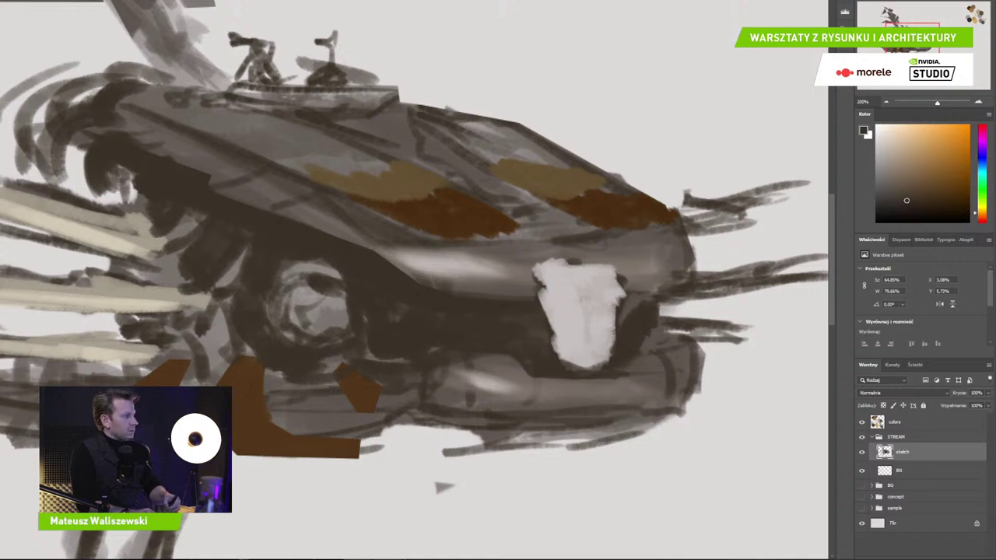
drag(906, 201, 903, 209)
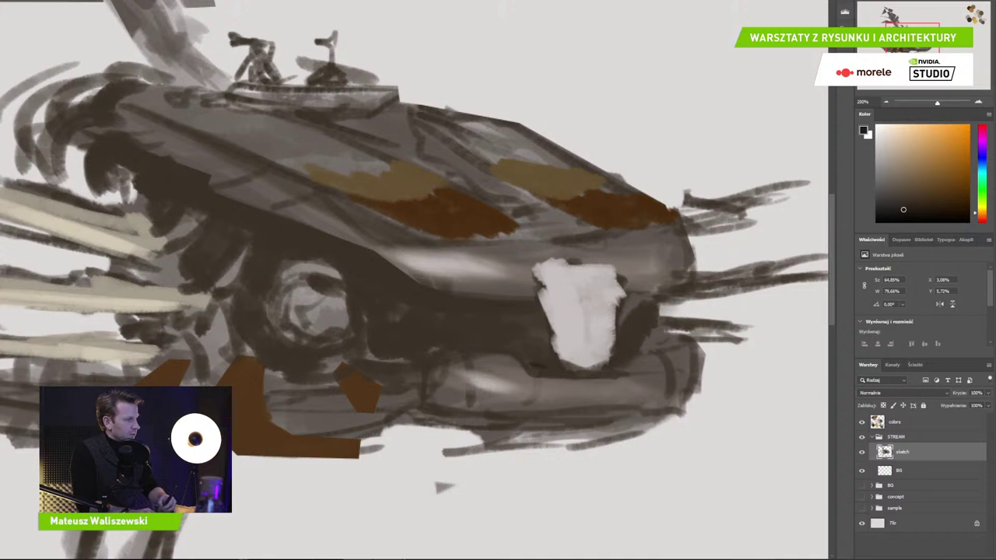
mouse_move(566, 370)
mouse_down()
mouse_move(628, 371)
mouse_move(594, 404)
mouse_move(578, 406)
mouse_move(667, 415)
mouse_move(701, 394)
mouse_move(661, 350)
mouse_up()
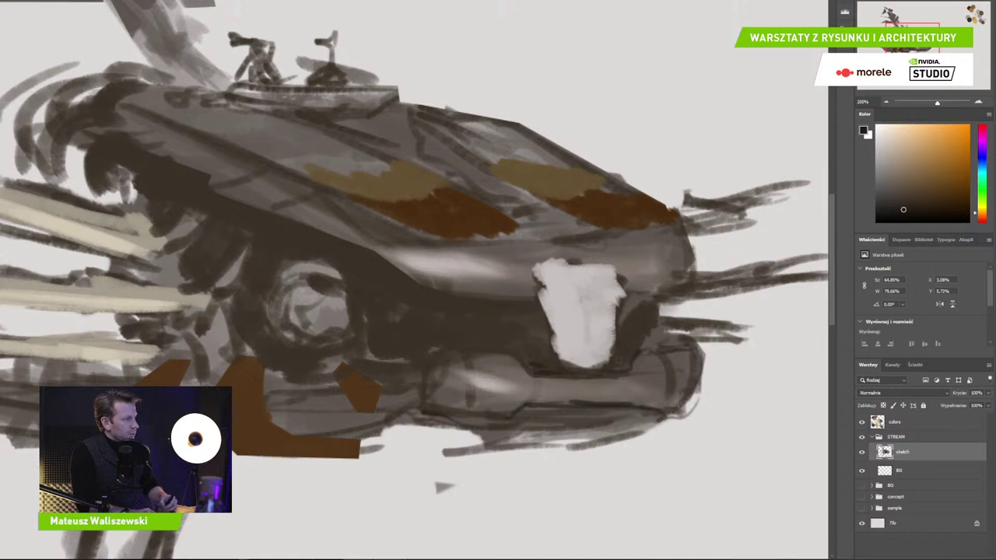
drag(473, 360, 475, 397)
drag(480, 360, 479, 412)
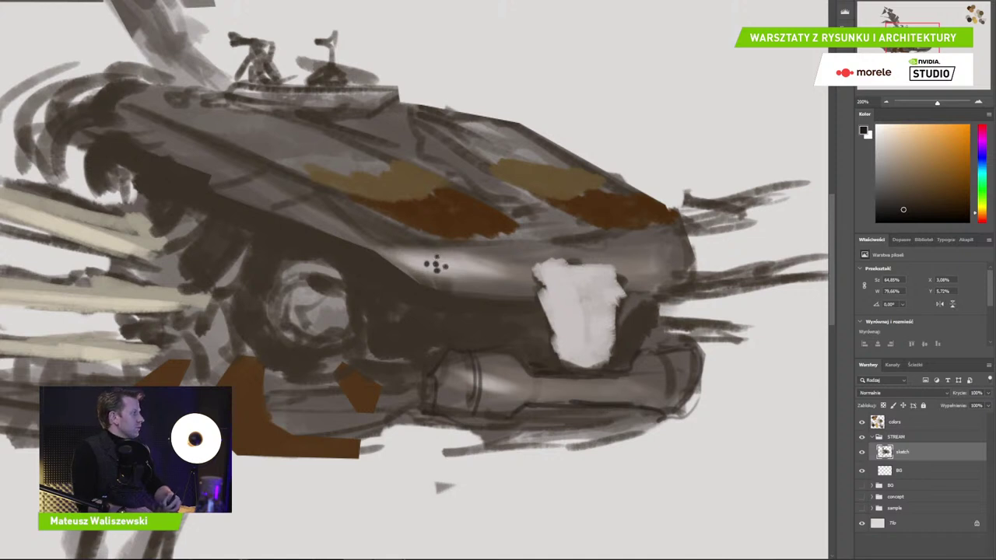
Draw a dark notch line above the bright opening and crisp outlines around the ochre and rust roof panels
mouse_move(488, 239)
mouse_down()
mouse_move(592, 242)
mouse_move(526, 229)
mouse_move(412, 230)
mouse_up()
drag(613, 230, 686, 221)
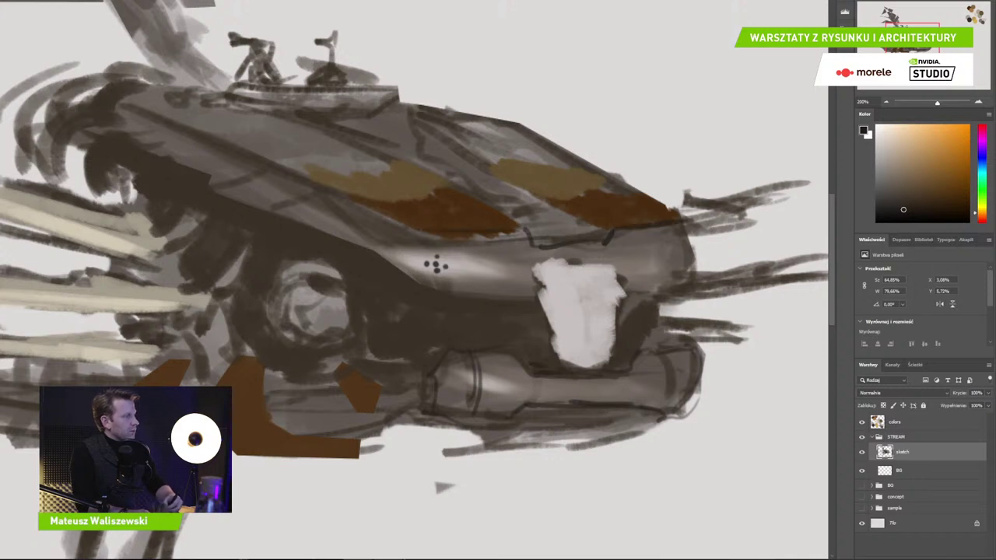
drag(523, 184, 610, 196)
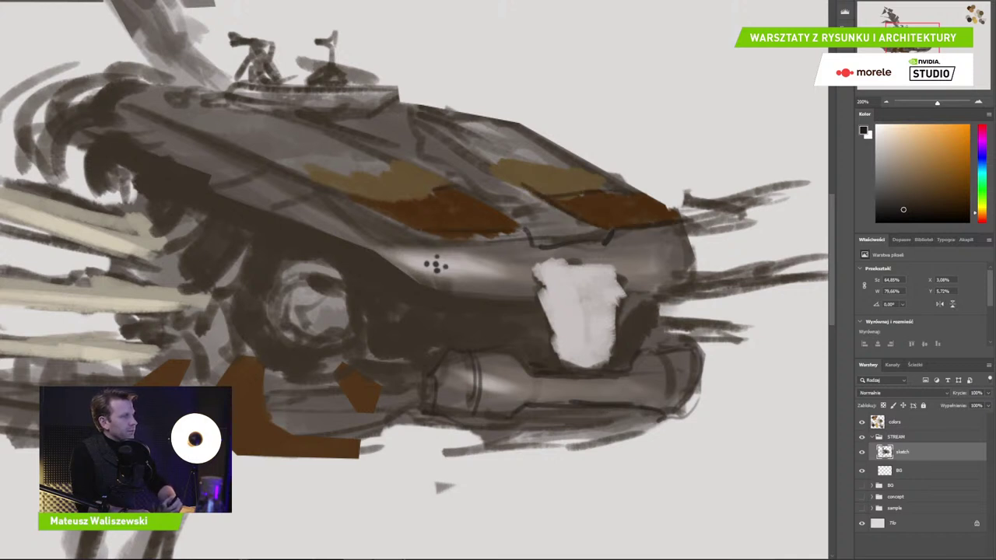
drag(436, 189, 370, 204)
drag(421, 230, 343, 200)
drag(400, 164, 271, 165)
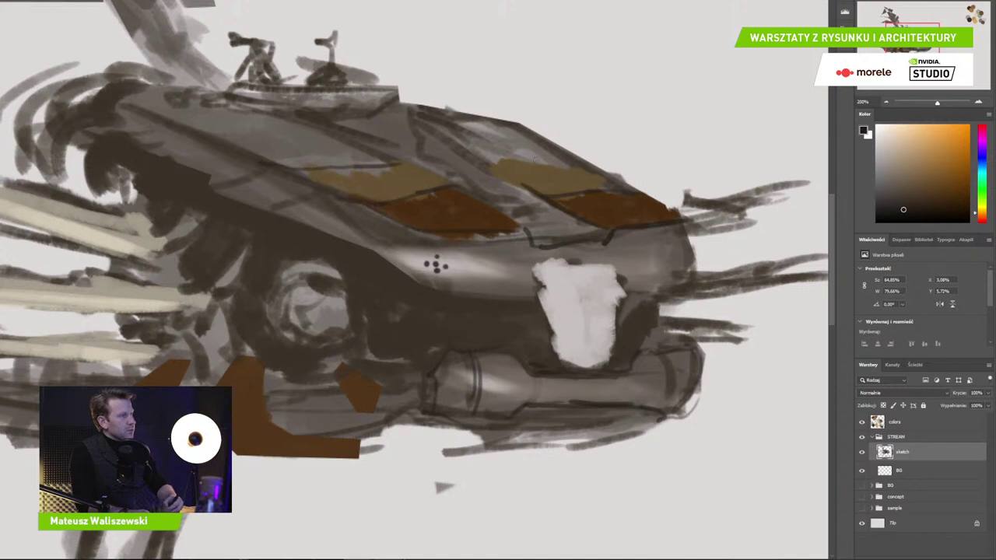
Draw dark structural lines along the roof's central ridge, the front panel's upper edge and the seam behind it
drag(490, 164, 624, 171)
drag(417, 118, 591, 235)
mouse_move(528, 204)
mouse_down()
mouse_move(561, 222)
mouse_move(541, 223)
mouse_up()
drag(484, 170, 538, 208)
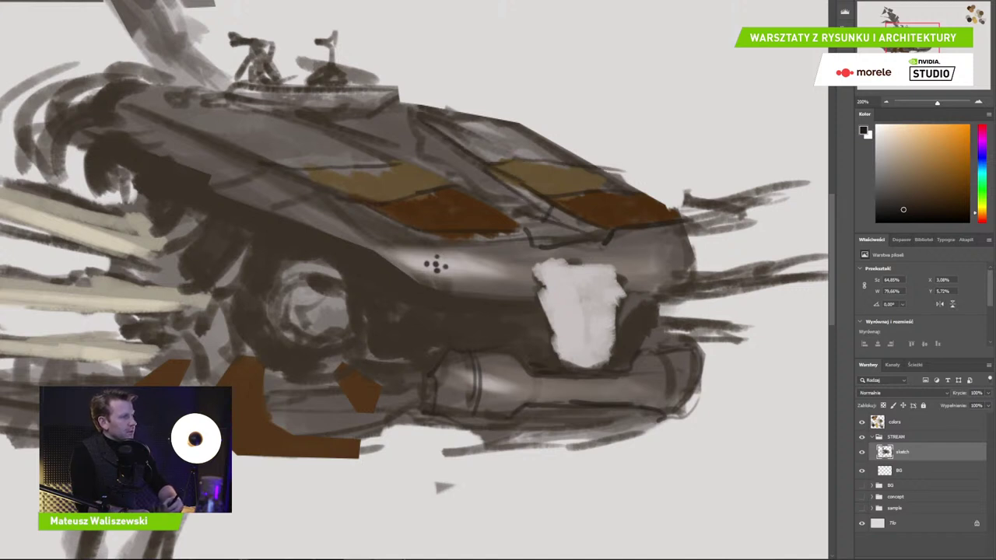
drag(418, 114, 483, 172)
drag(336, 129, 429, 139)
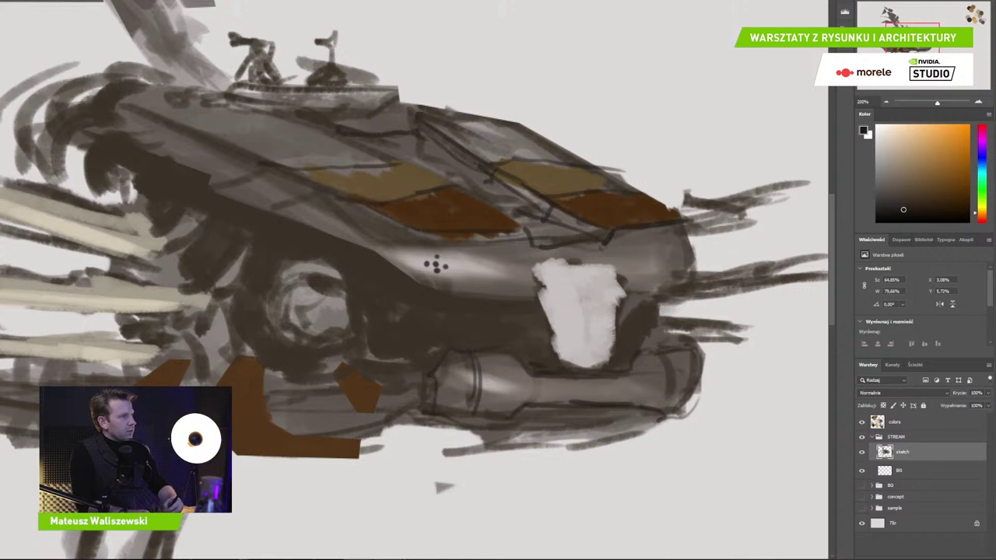
Draw panel seams along the side of the upper shell, outline its rear corner and add a small dark hatch detail
drag(250, 207, 313, 189)
drag(205, 177, 257, 165)
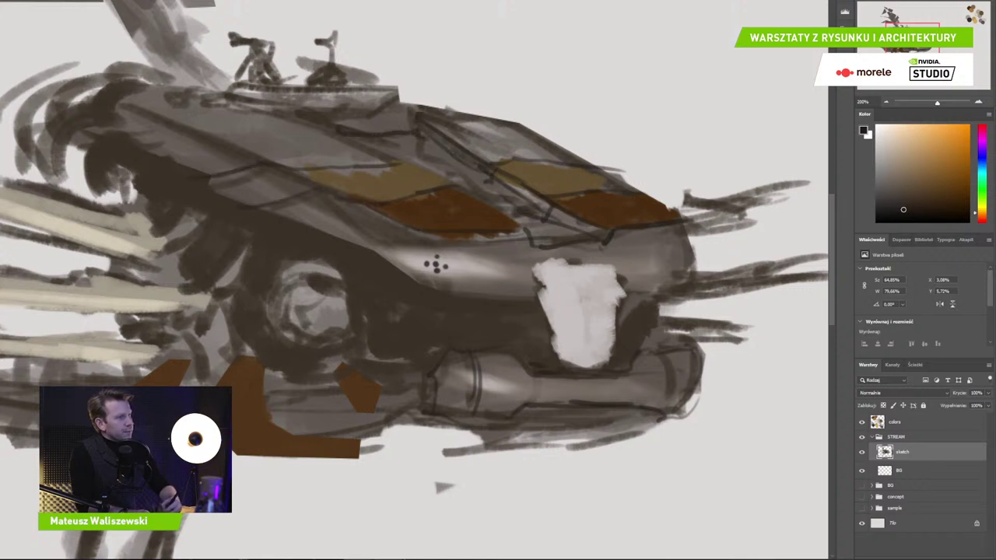
drag(143, 143, 181, 133)
drag(154, 126, 83, 130)
mouse_move(124, 118)
mouse_down()
mouse_move(126, 100)
mouse_move(198, 129)
mouse_up()
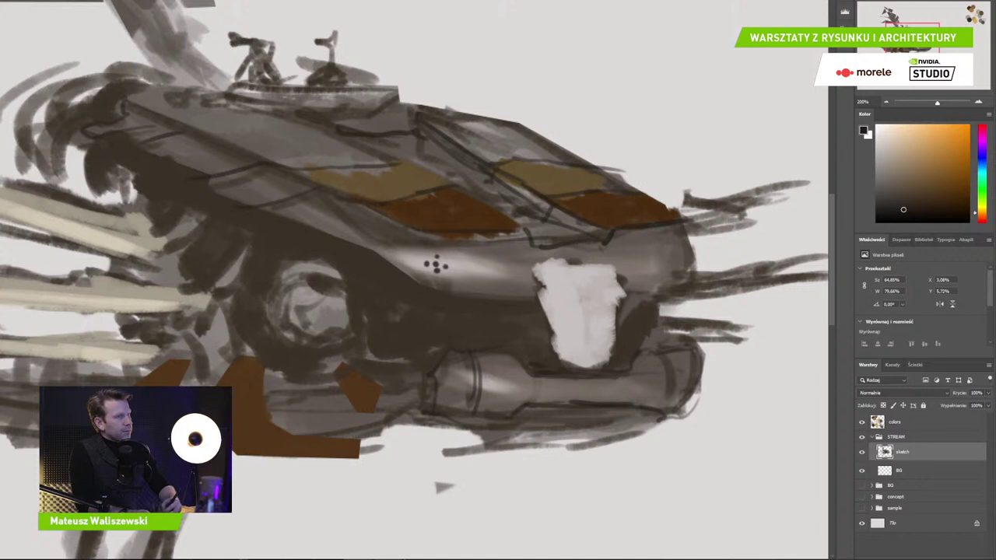
drag(118, 151, 160, 165)
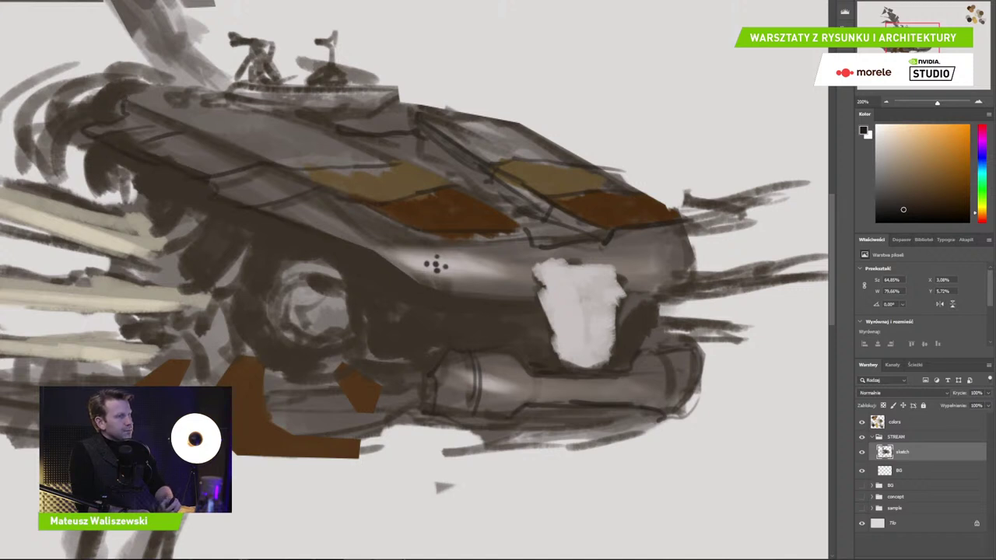
mouse_move(205, 129)
mouse_down()
mouse_move(271, 154)
mouse_move(257, 152)
mouse_up()
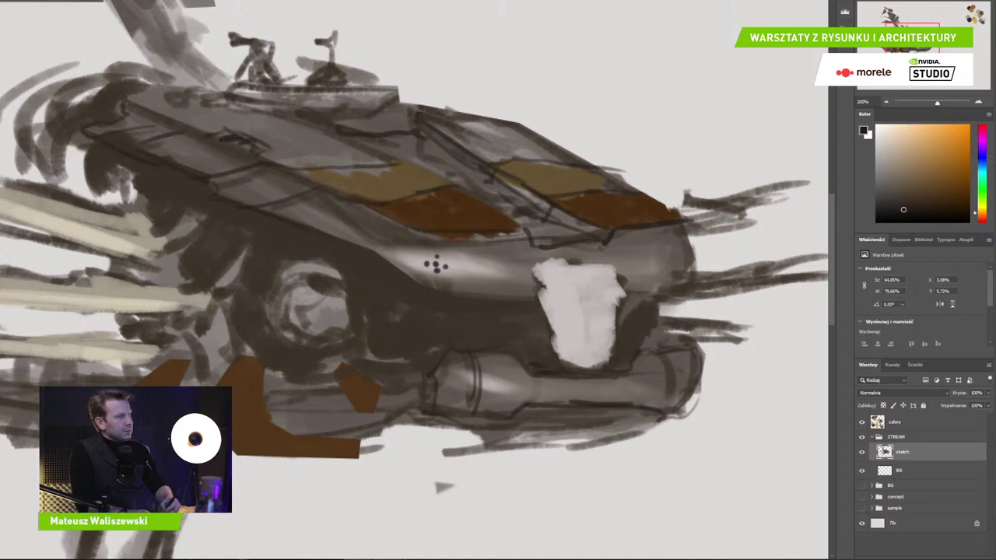
Outline the rim of the roof platform and add a curved seam with small vent slats on the front shell
mouse_move(393, 84)
mouse_down()
mouse_move(398, 118)
mouse_move(394, 100)
mouse_up()
mouse_move(386, 86)
mouse_down()
mouse_move(208, 88)
mouse_move(227, 98)
mouse_up()
drag(410, 111, 367, 113)
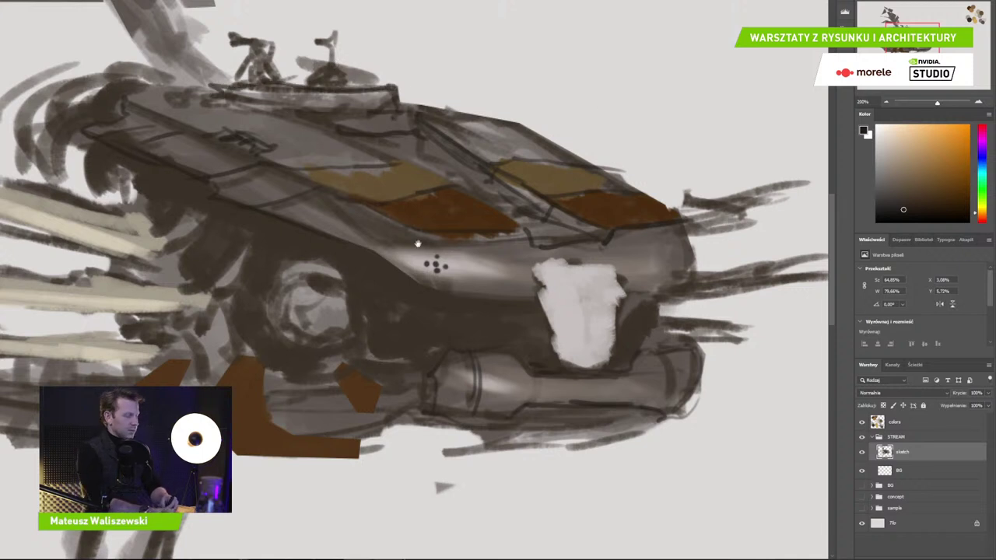
mouse_move(454, 241)
mouse_down()
mouse_move(534, 229)
mouse_move(443, 243)
mouse_up()
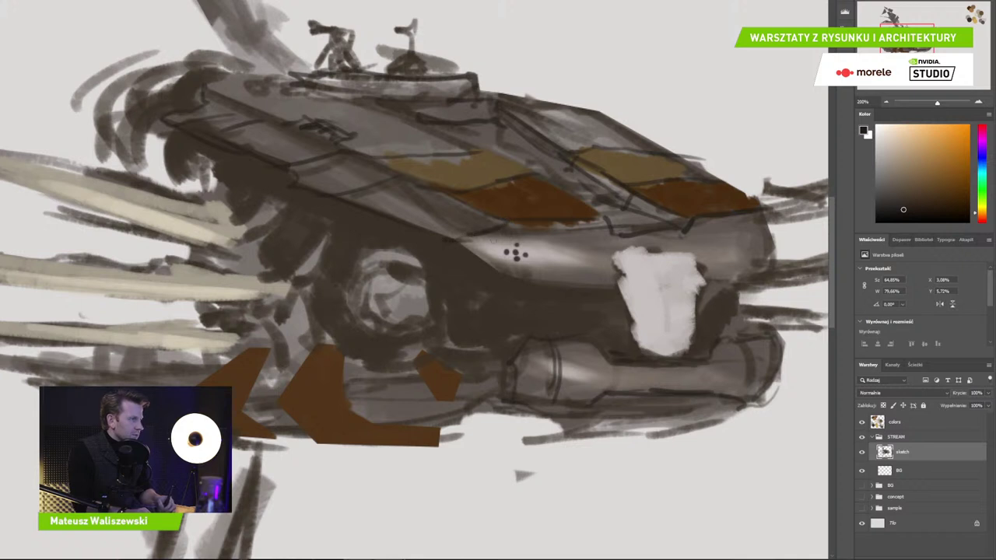
drag(560, 274, 560, 285)
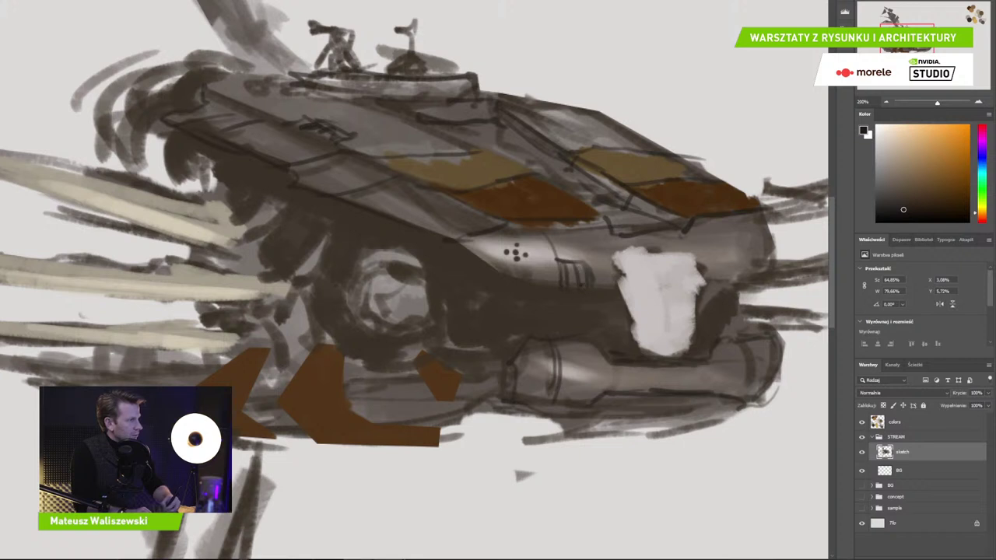
Sample the light grey of the front shell and paint thin highlights along the upper shell's panel edges
alt+click(494, 249)
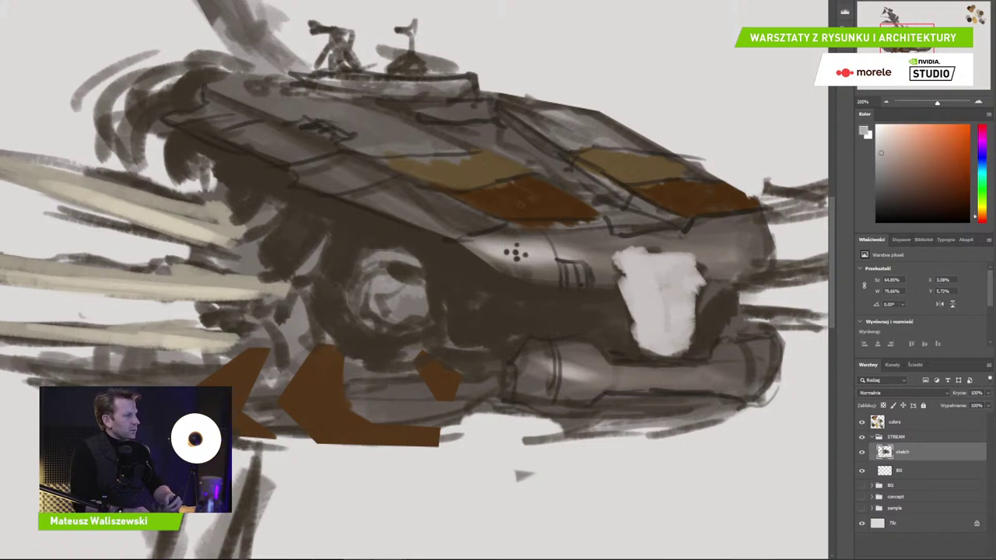
drag(496, 207, 455, 222)
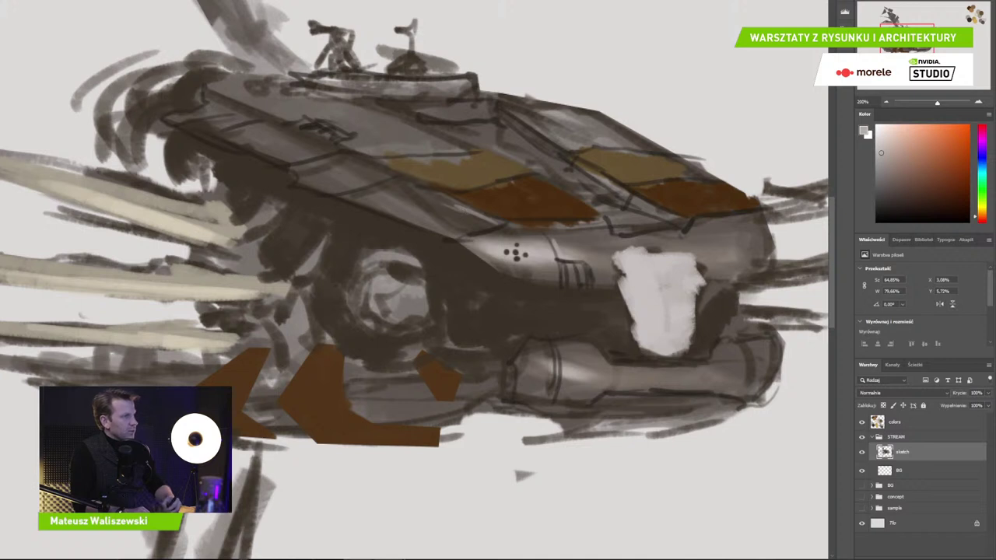
drag(381, 174, 282, 125)
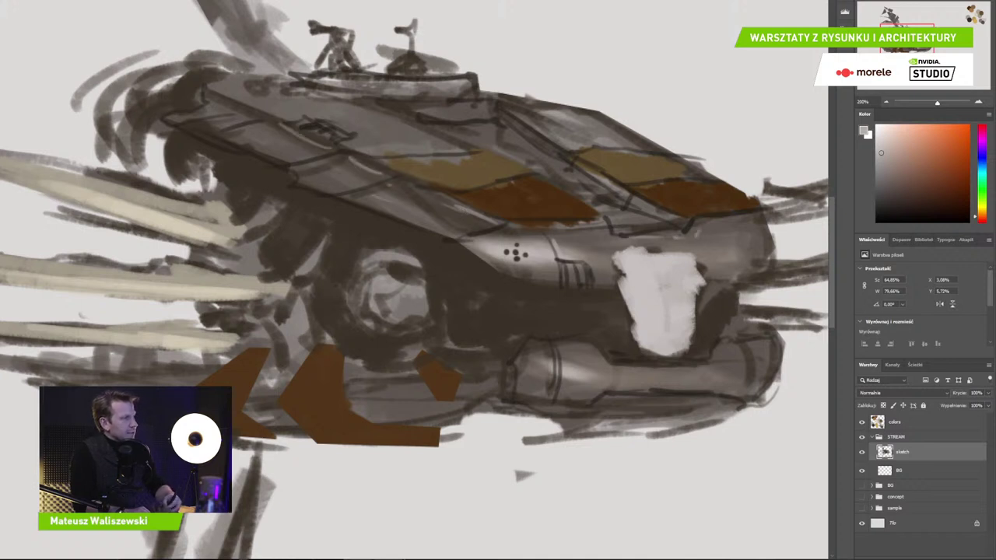
drag(459, 126, 393, 147)
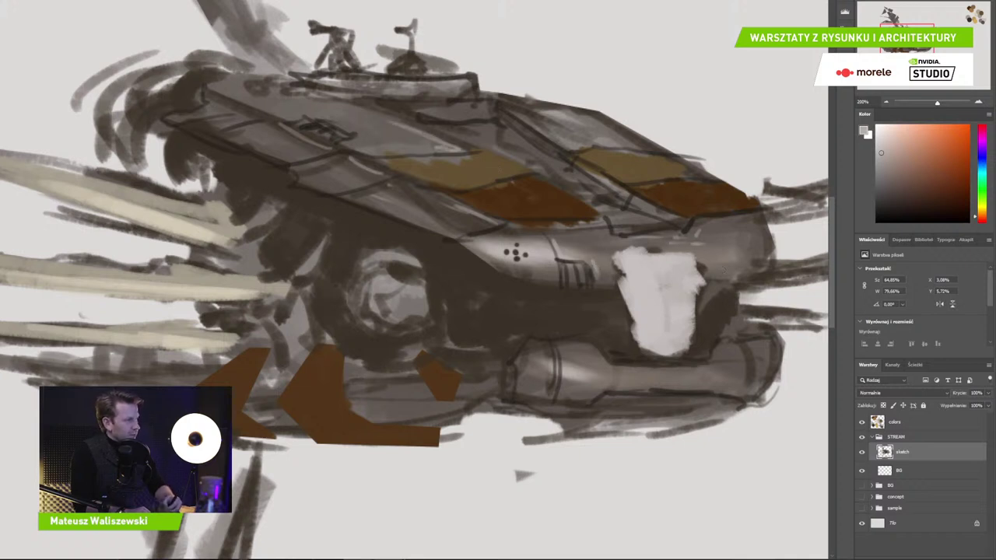
Sample a dark grey-brown and clean up the ragged edges of the bright front opening, sampling a light grey again
alt+click(733, 339)
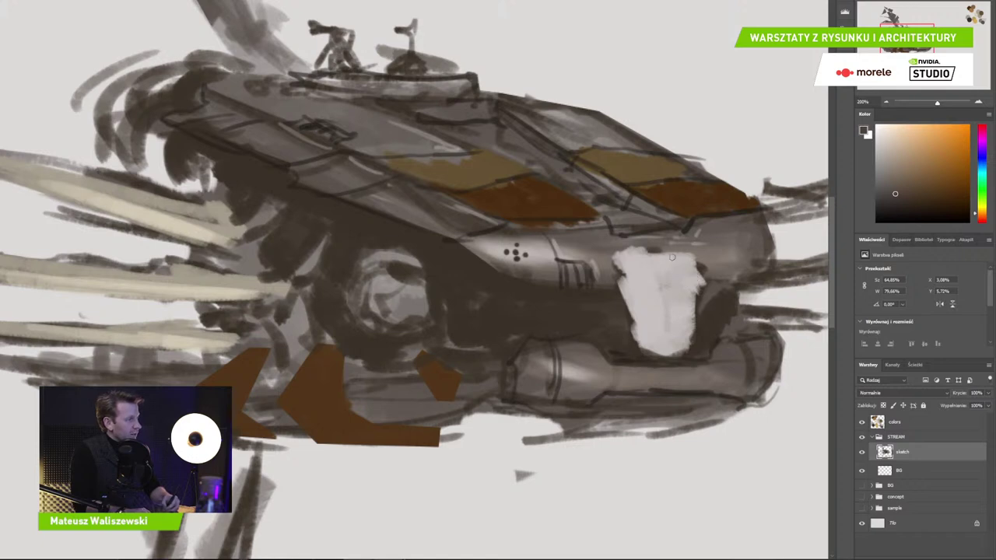
mouse_move(630, 254)
mouse_down()
mouse_move(689, 315)
mouse_move(691, 331)
mouse_up()
alt+click(682, 281)
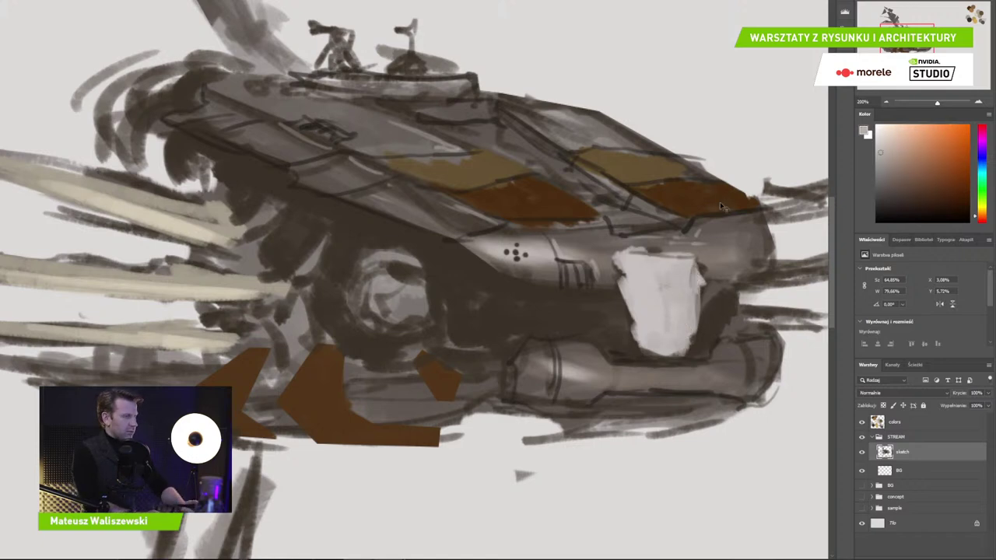
Dab light grey highlights onto the lower cylinder on both sides of its ring bands
key(ctrl+minus)
key(ctrl+minus)
key(ctrl+minus)
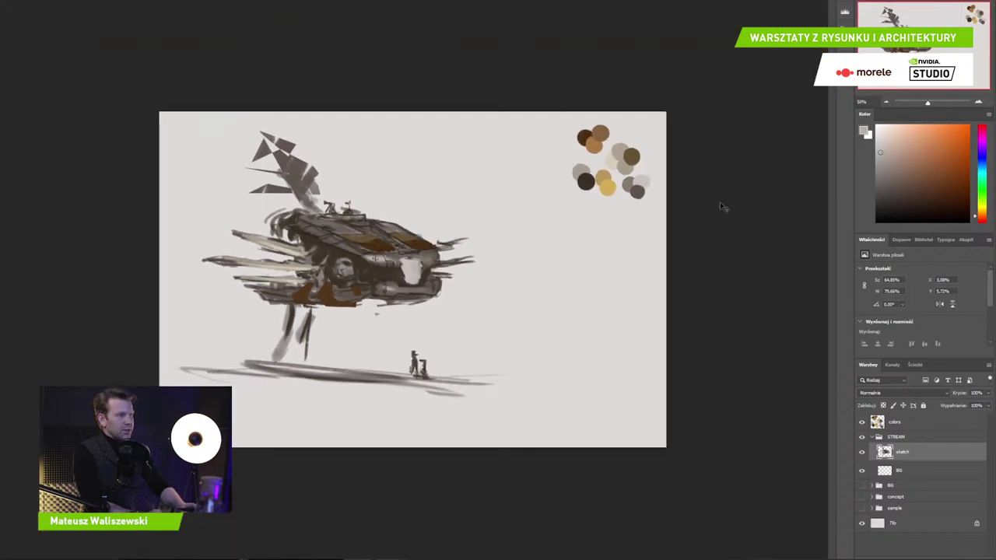
key(ctrl+minus)
key(ctrl+plus)
key(ctrl+plus)
key(ctrl+plus)
key(ctrl+plus)
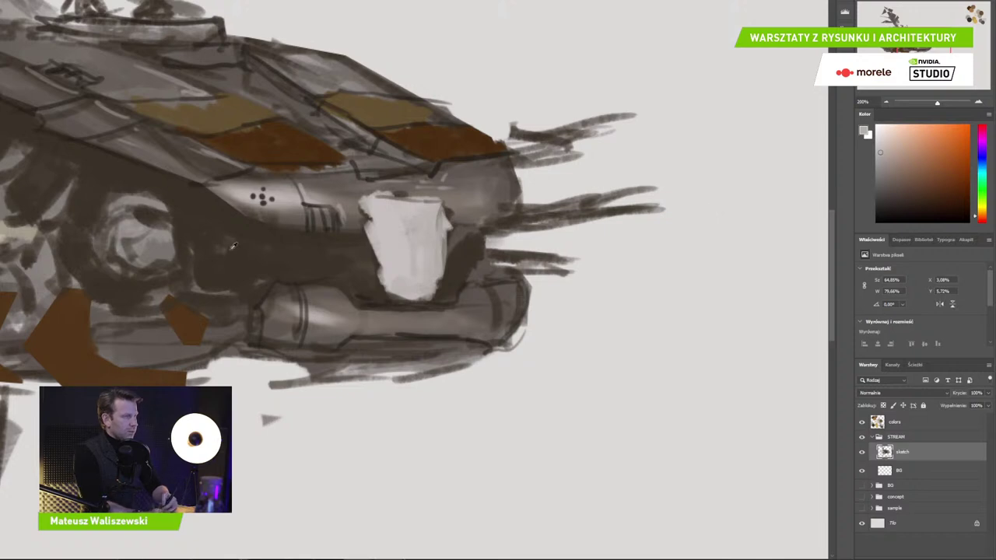
key(ctrl+plus)
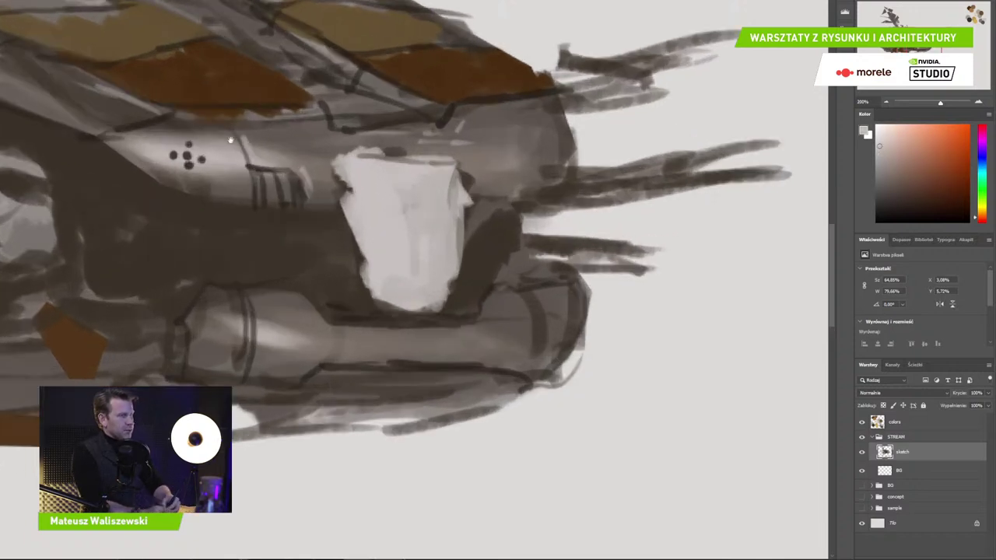
drag(243, 134, 553, 201)
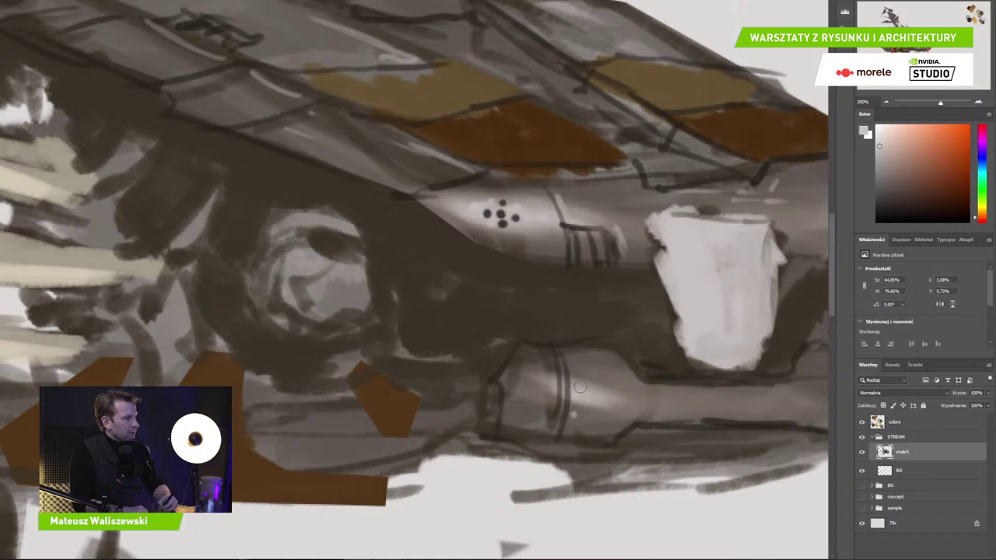
mouse_move(580, 385)
mouse_down()
mouse_move(601, 387)
mouse_move(526, 373)
mouse_move(546, 384)
mouse_up()
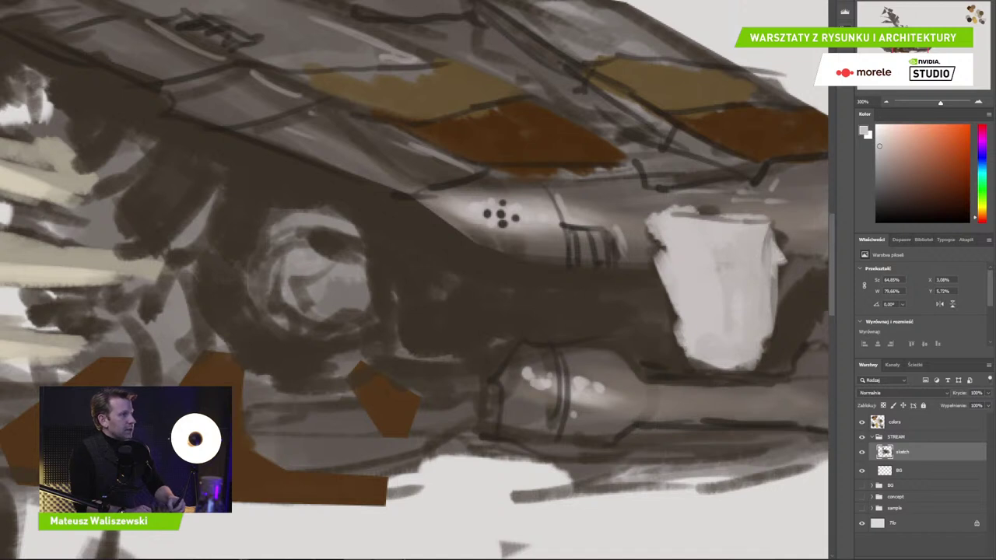
Sample greys and dark browns from the hull and paint the shading and dark contours of the lower cylinder's rounded end
alt+click(622, 381)
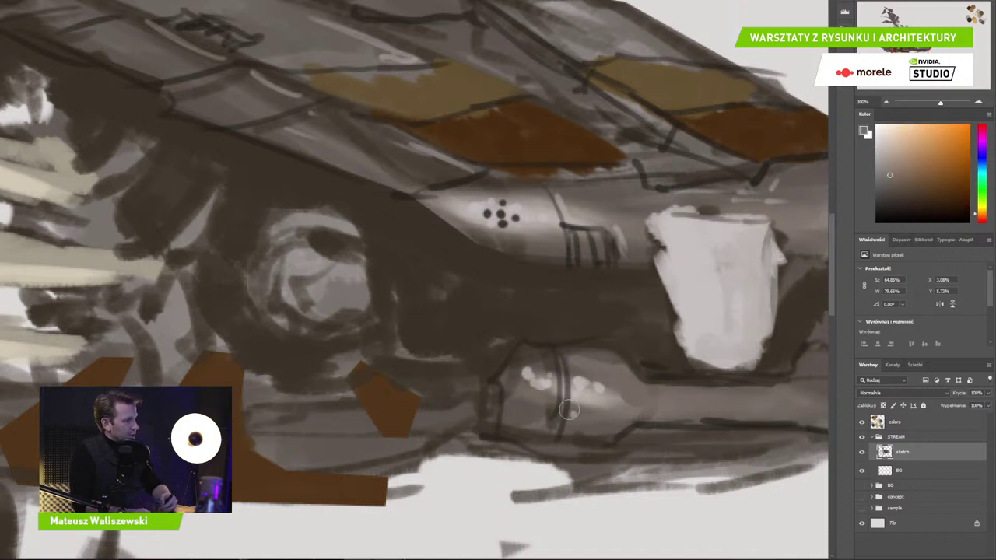
mouse_move(585, 422)
mouse_down()
mouse_move(517, 413)
mouse_move(600, 429)
mouse_up()
alt+click(537, 401)
mouse_move(510, 386)
mouse_down()
mouse_move(519, 426)
mouse_move(615, 442)
mouse_move(604, 440)
mouse_move(610, 429)
mouse_move(504, 425)
mouse_move(526, 425)
mouse_move(507, 378)
mouse_move(597, 344)
mouse_move(542, 339)
mouse_move(586, 420)
mouse_move(562, 419)
mouse_move(547, 438)
mouse_up()
alt+click(609, 438)
alt+click(580, 339)
drag(563, 397, 554, 436)
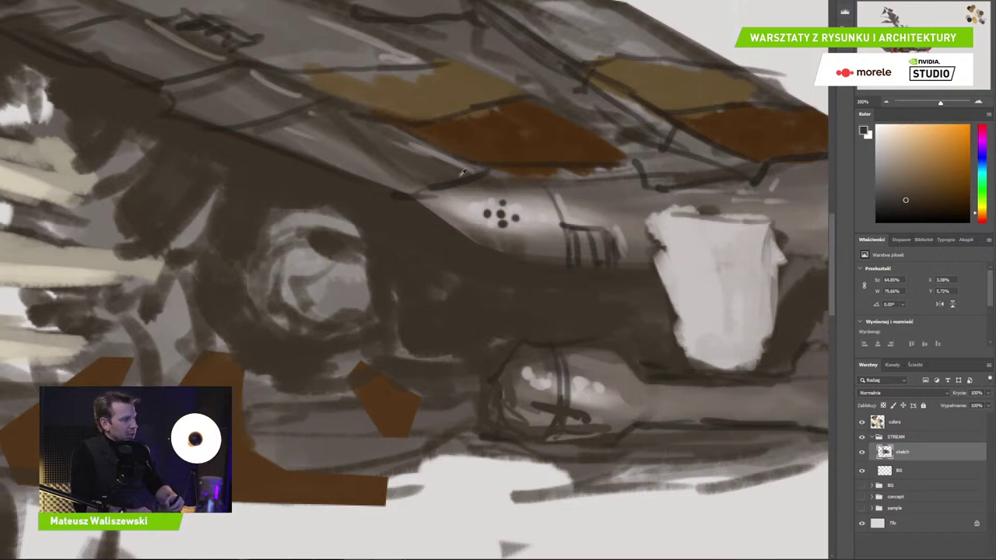
Darken the underside contour of the lower cylinder with sampled browns and soften its lower band with sampled grey
drag(607, 351, 629, 360)
alt+click(672, 379)
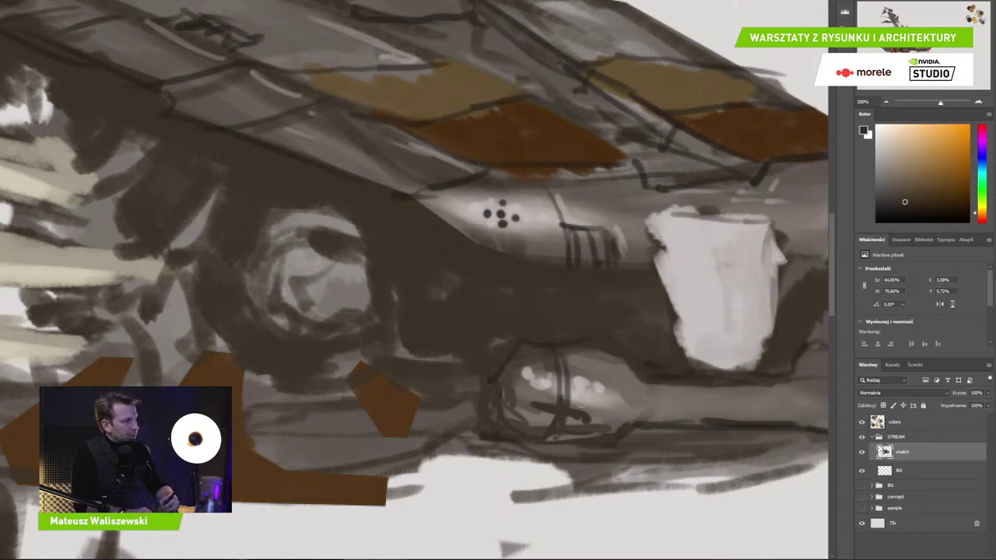
alt+click(650, 377)
mouse_move(622, 417)
mouse_down()
mouse_move(577, 420)
mouse_move(659, 419)
mouse_up()
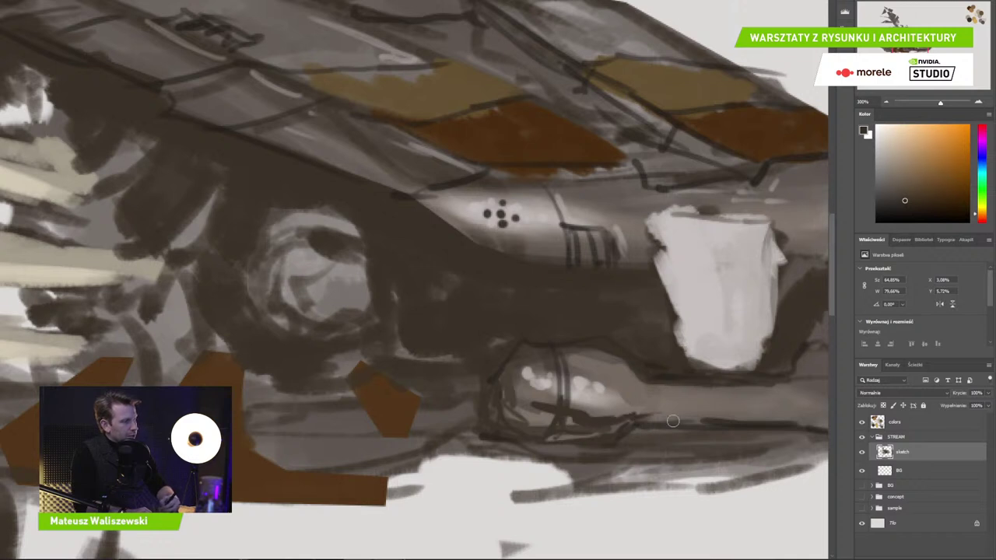
alt+click(666, 407)
drag(596, 414, 576, 414)
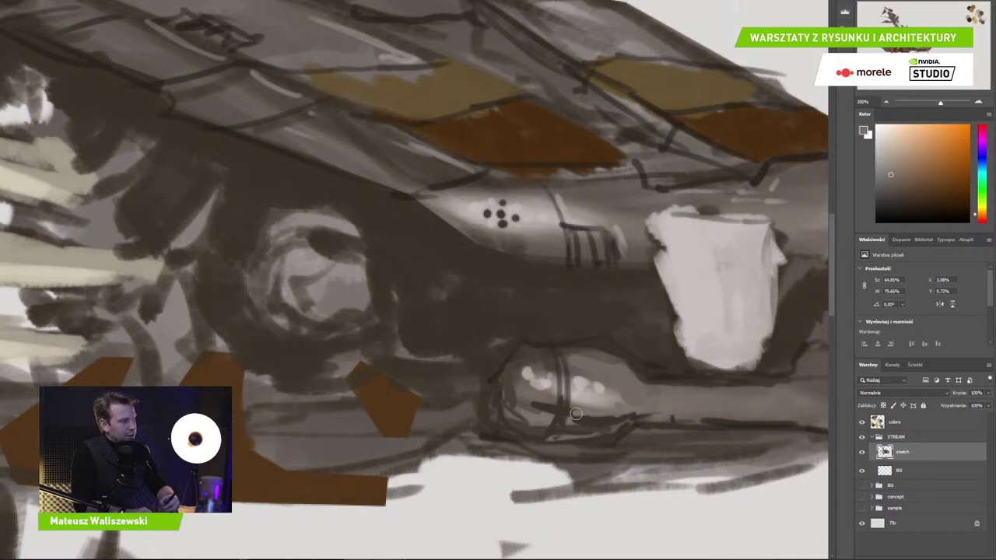
alt+click(491, 248)
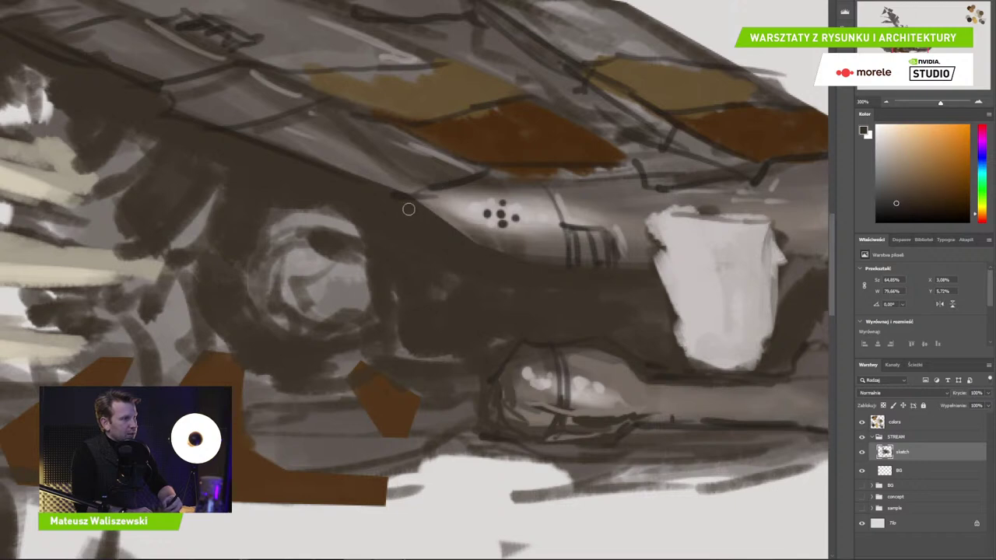
Try circling the lower front cylinder with brown sampled from the nearby accent patch
key(ctrl+minus)
key(ctrl+minus)
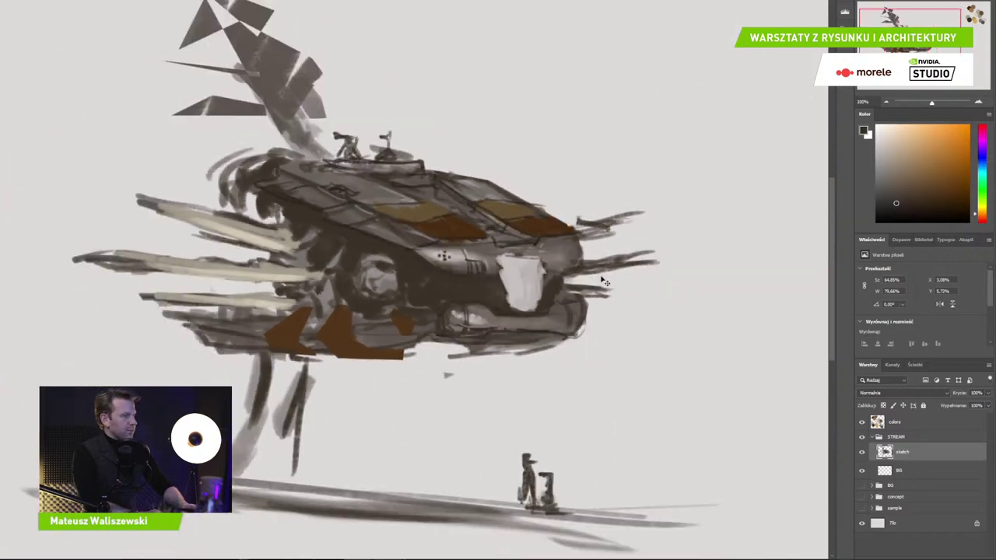
key(ctrl+minus)
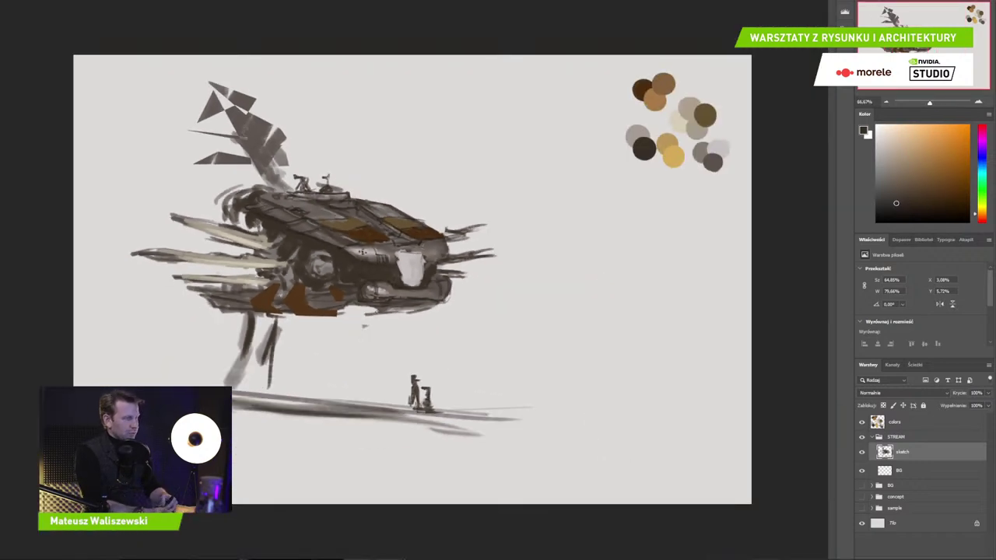
alt+click(340, 296)
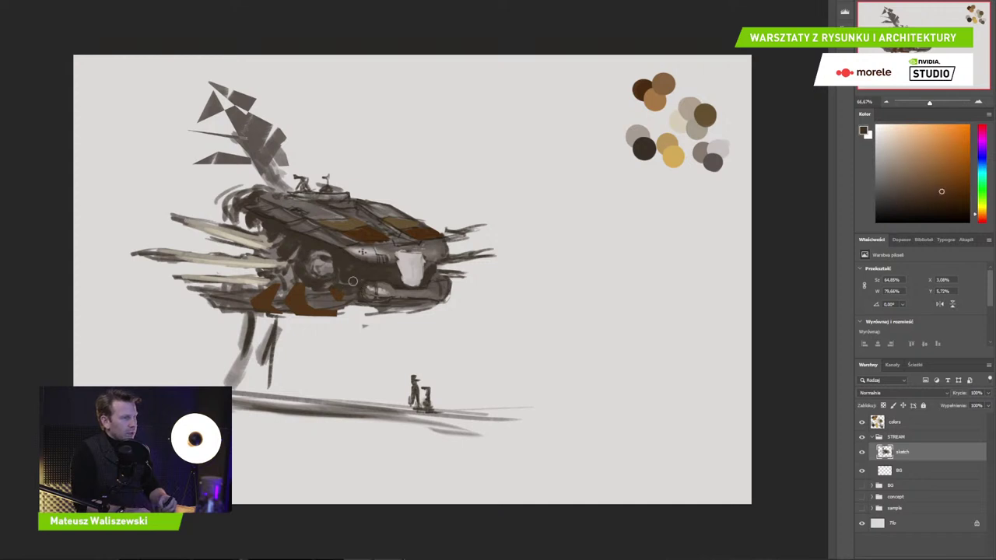
drag(352, 281, 392, 289)
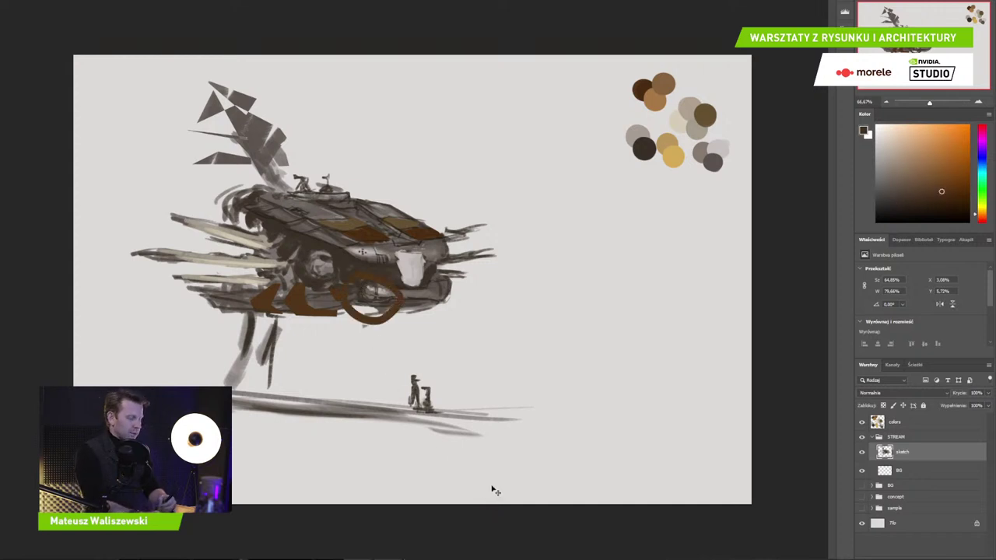
key(ctrl+z)
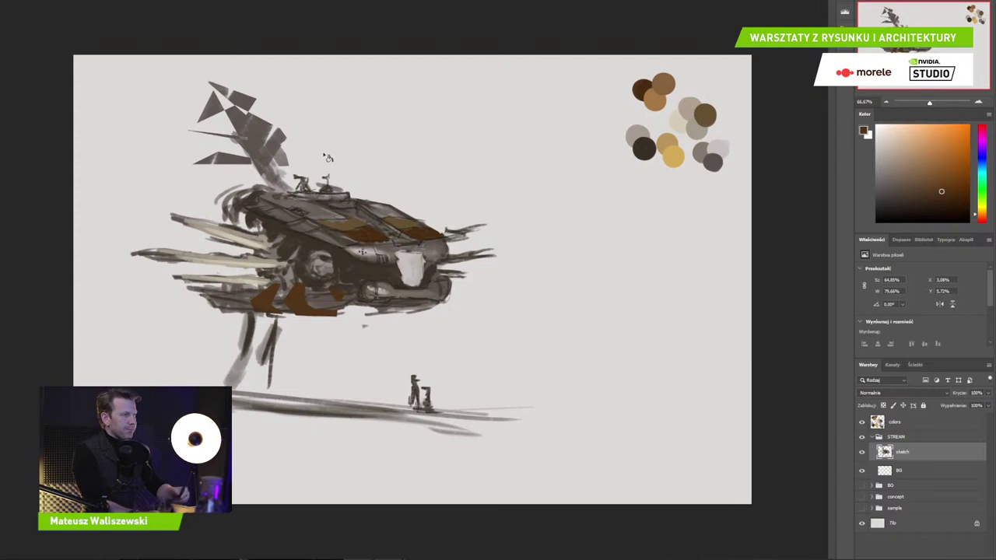
Scale the painted sketch layer down to about 23% of the canvas width and place it below the colour palette
key(v)
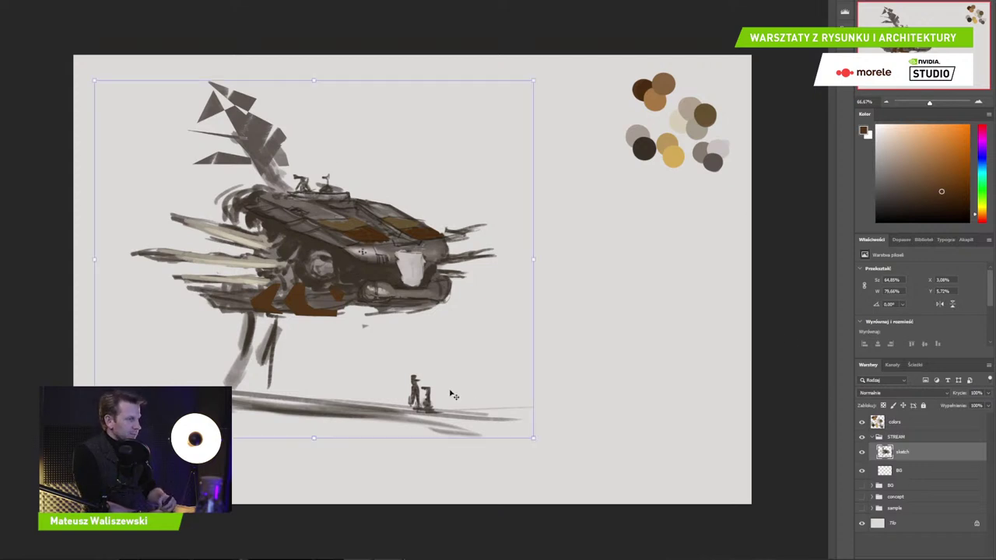
mouse_move(532, 436)
mouse_down()
mouse_move(393, 322)
mouse_move(225, 236)
mouse_up()
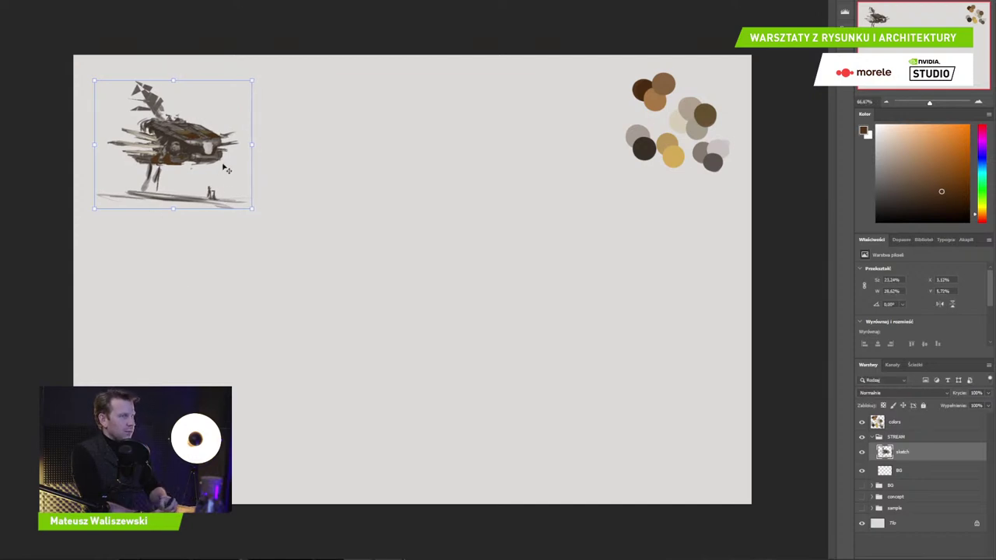
mouse_move(225, 169)
mouse_down()
mouse_move(693, 326)
mouse_move(782, 273)
mouse_move(715, 278)
mouse_up()
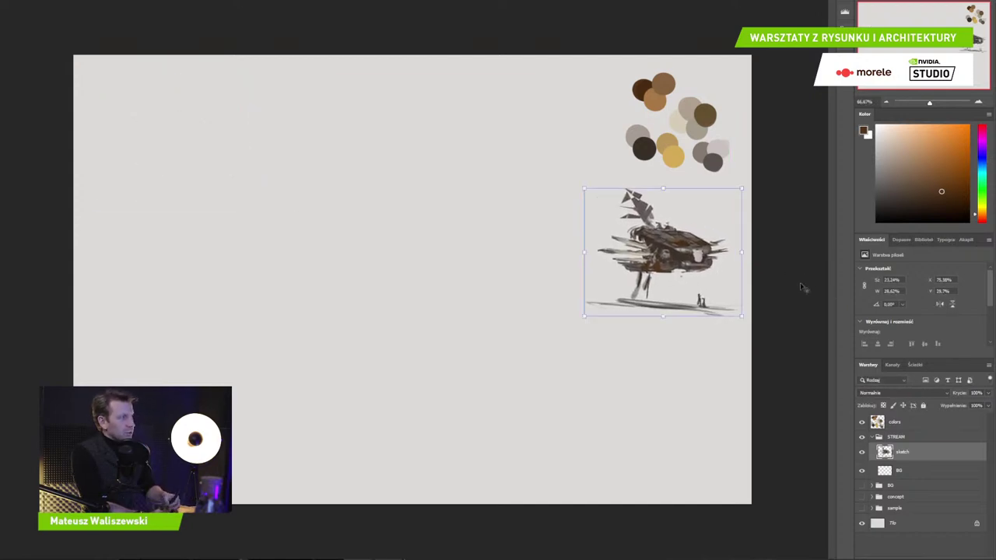
key(Return)
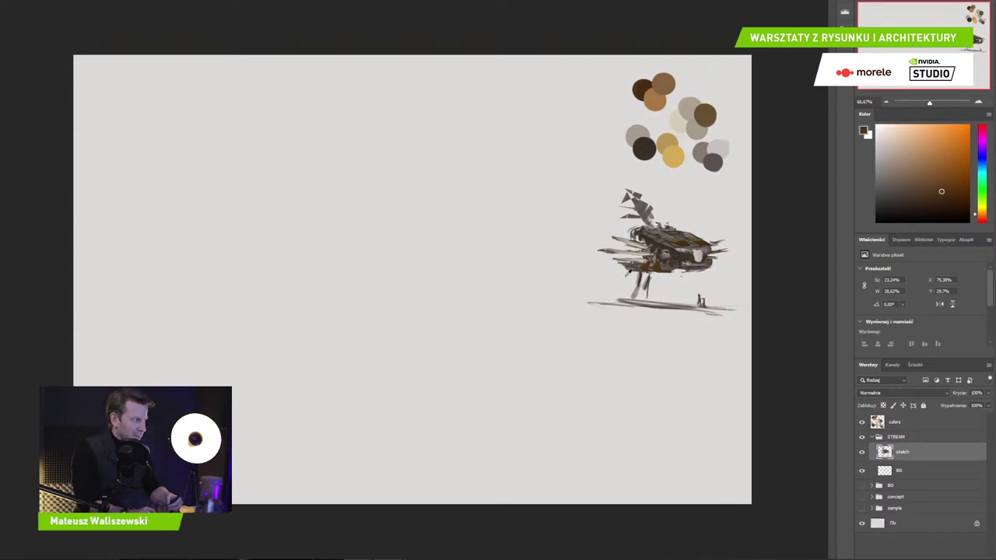
Show the concept group and shift the painted sketch and colour swatches clear of the line drawings
click(862, 497)
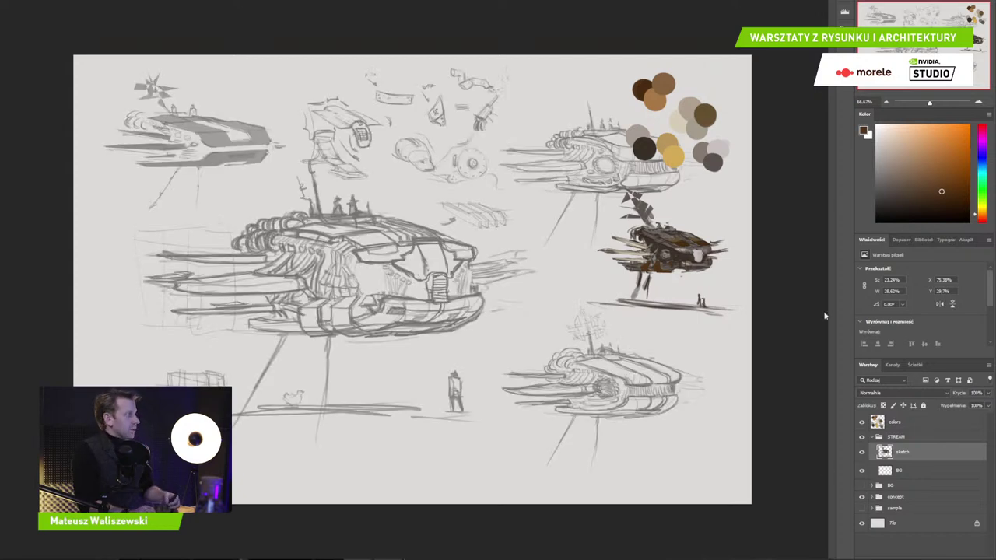
key(ctrl+t)
drag(697, 253, 702, 273)
click(908, 424)
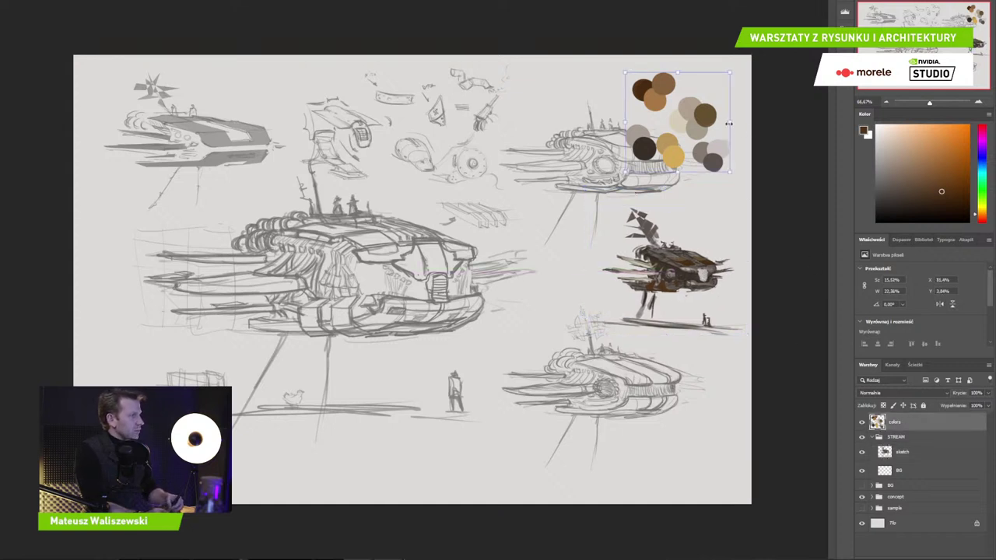
drag(718, 181, 732, 173)
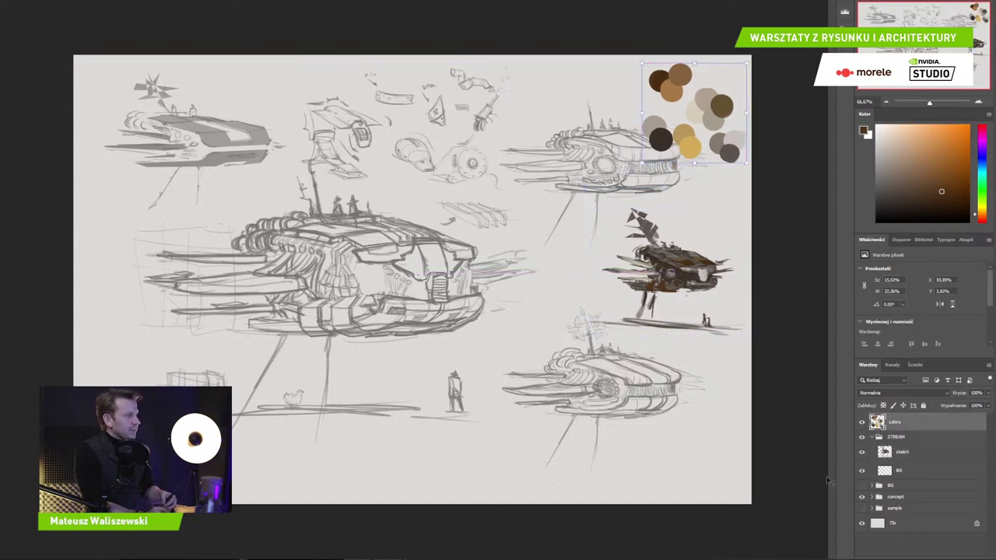
Open the concept group and lasso the large central line drawing on the shapes layer
click(887, 498)
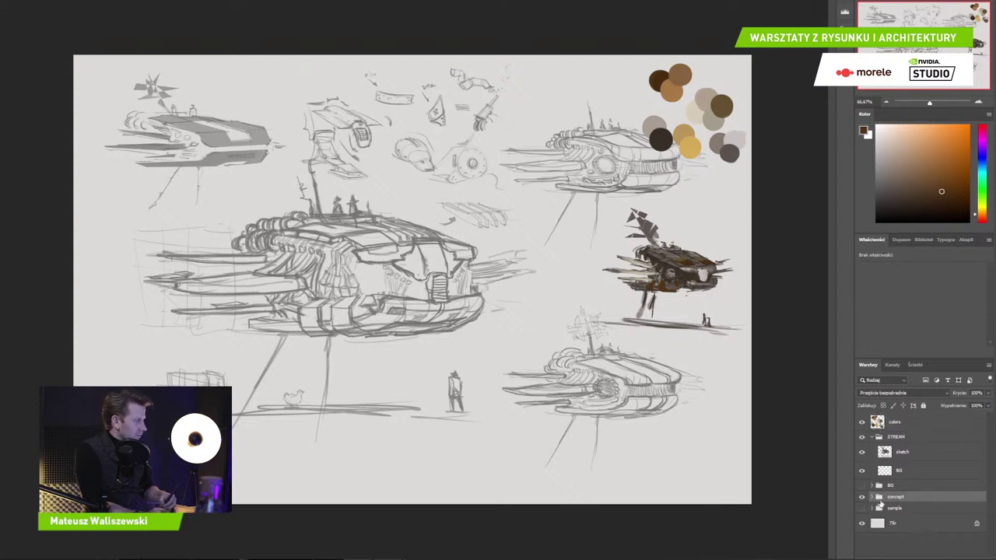
click(873, 497)
click(902, 529)
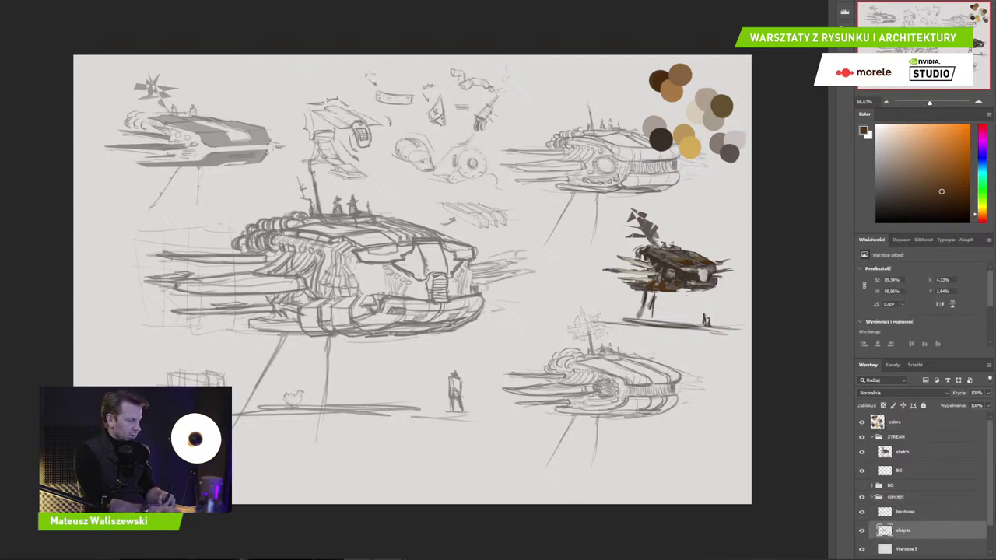
click(445, 231)
click(358, 186)
click(322, 185)
click(312, 163)
click(278, 162)
click(234, 192)
mouse_move(75, 273)
mouse_down()
mouse_move(228, 359)
mouse_move(235, 418)
mouse_move(462, 465)
mouse_move(482, 340)
mouse_move(535, 305)
mouse_up()
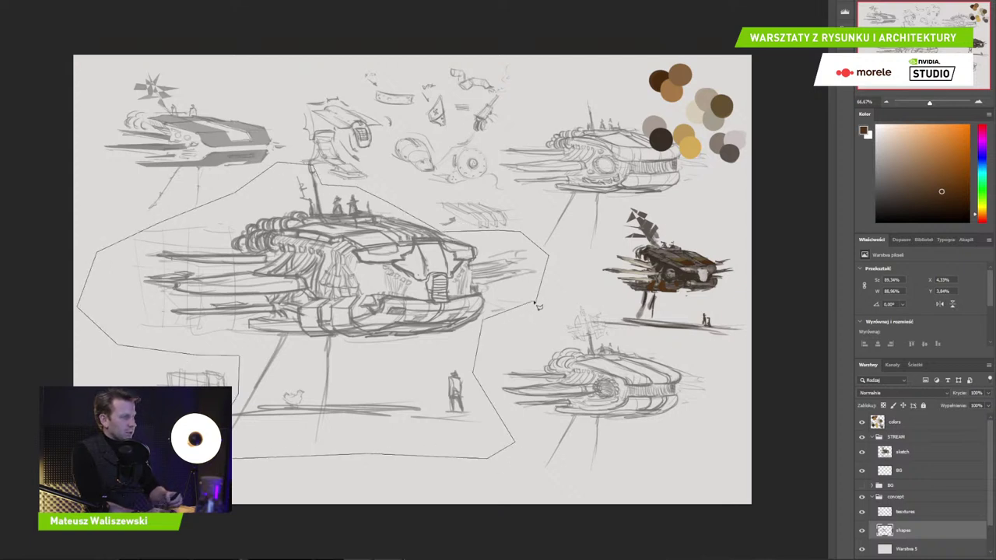
Copy the selected drawing to its own layer, place it beneath sketch in the STREAM group and hide it
key(ctrl+j)
key(ctrl+t)
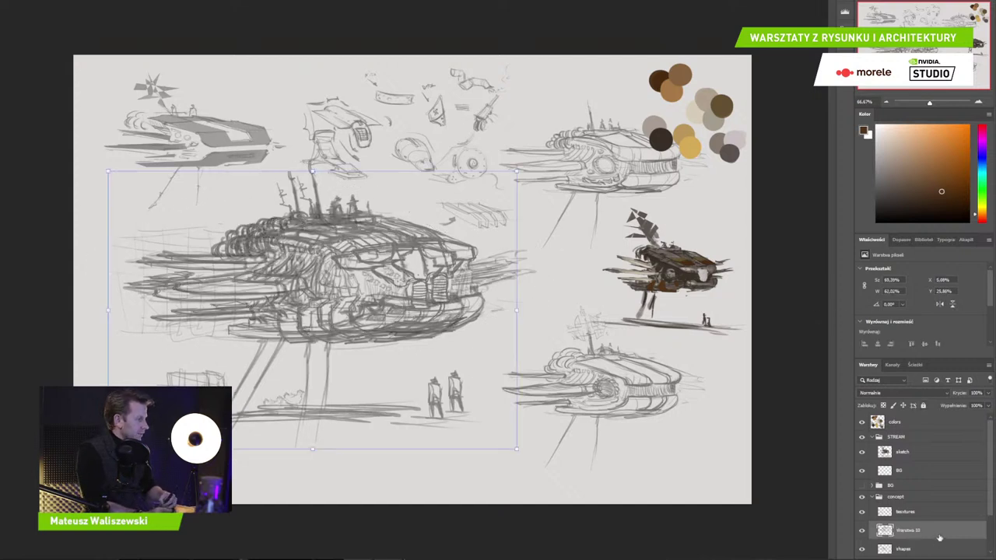
mouse_move(939, 537)
mouse_down()
mouse_move(940, 460)
mouse_move(869, 471)
mouse_up()
click(862, 471)
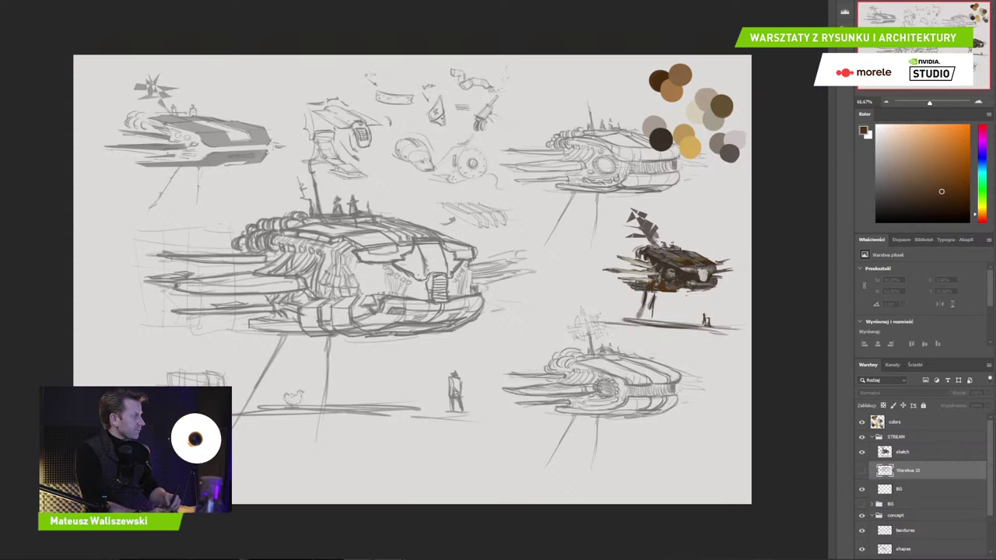
Add a new empty layer above the hidden drawing copy in the STREAM group
key(ctrl)
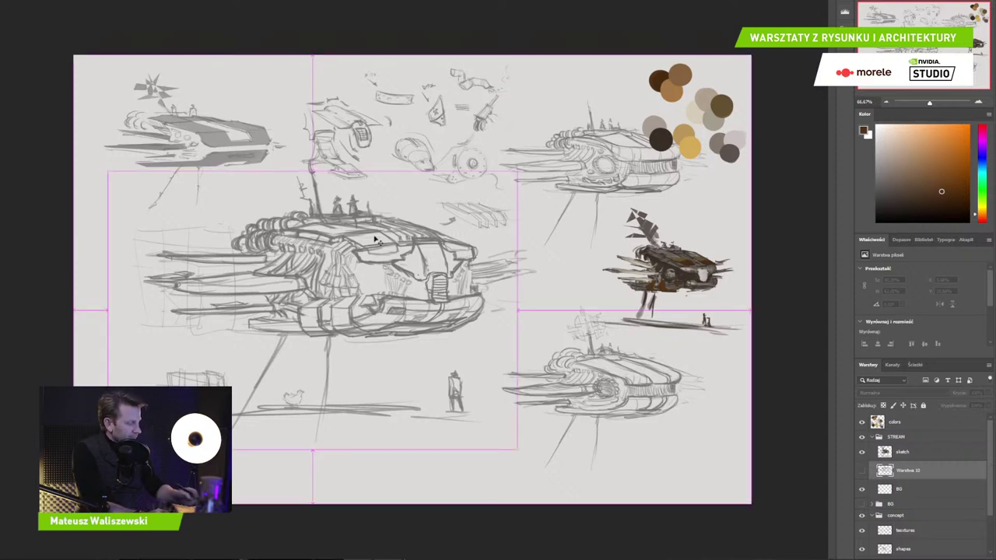
key(ctrl+plus)
drag(422, 112, 511, 179)
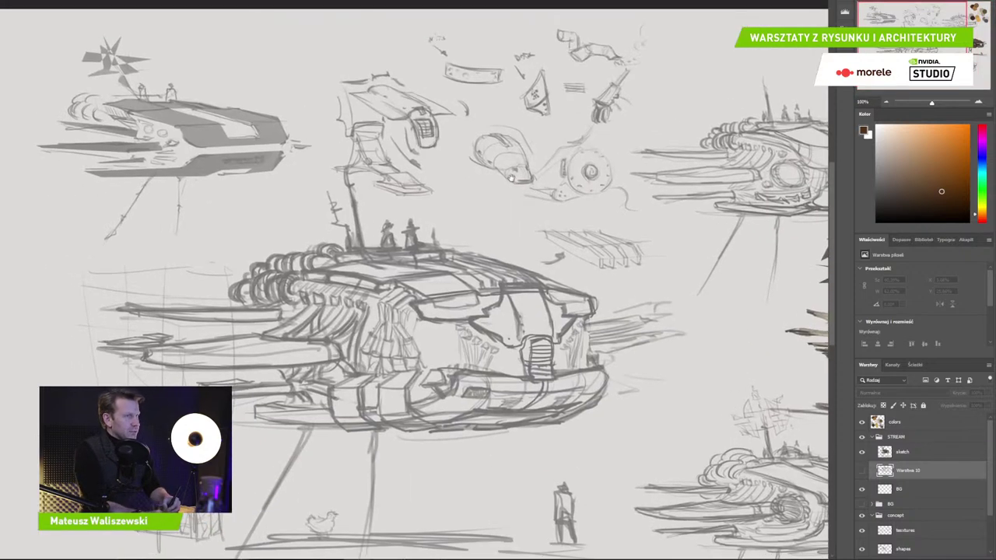
key(ctrl+minus)
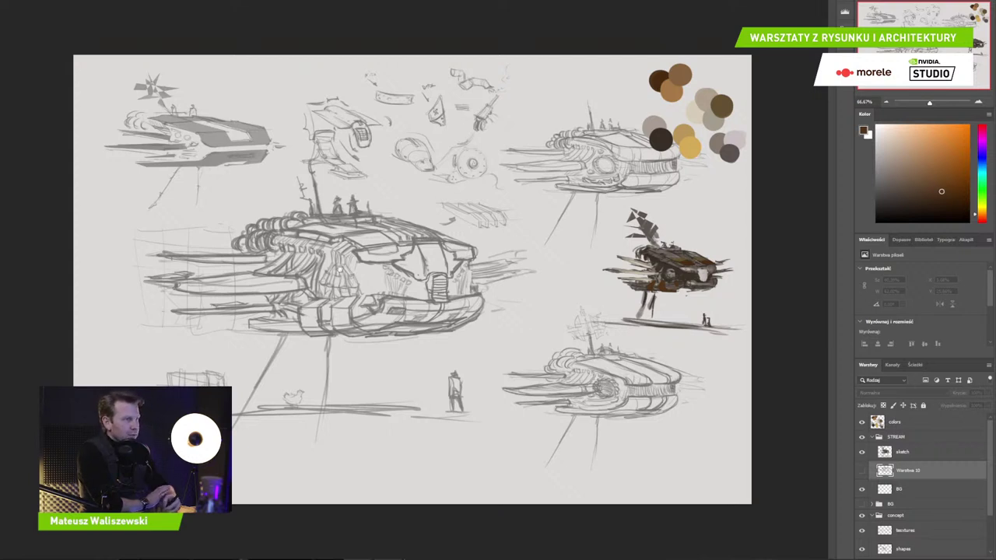
key(ctrl+shift+alt+n)
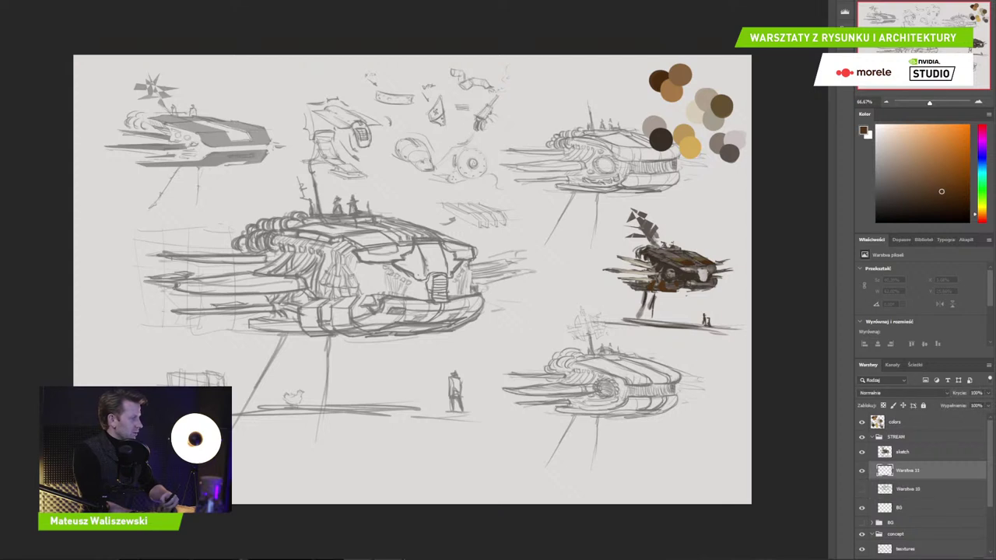
Try outlining the two roof panels of the central concept with thick brown strokes
mouse_move(299, 233)
mouse_down()
mouse_move(407, 269)
mouse_move(408, 232)
mouse_move(494, 261)
mouse_up()
drag(373, 204, 486, 238)
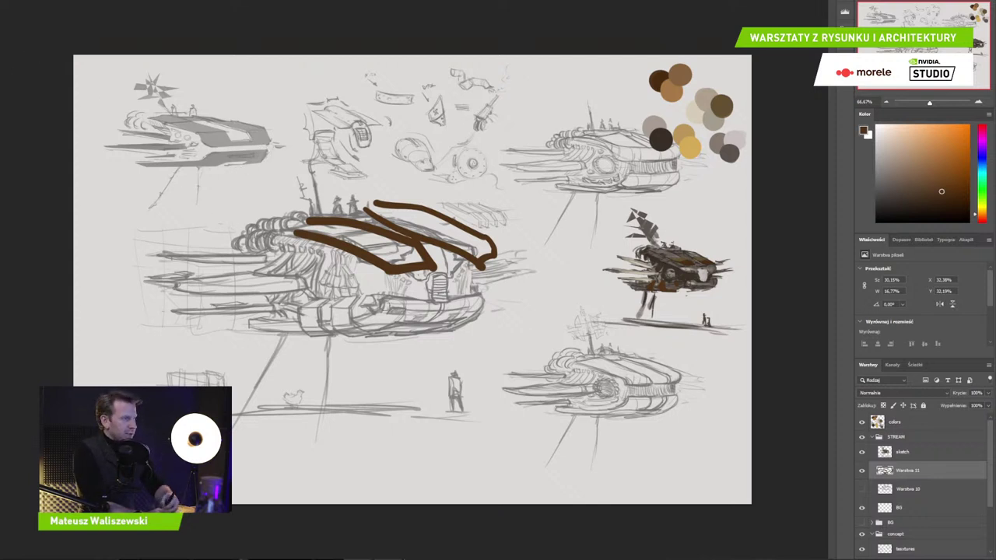
key(ctrl+z)
key(ctrl+z)
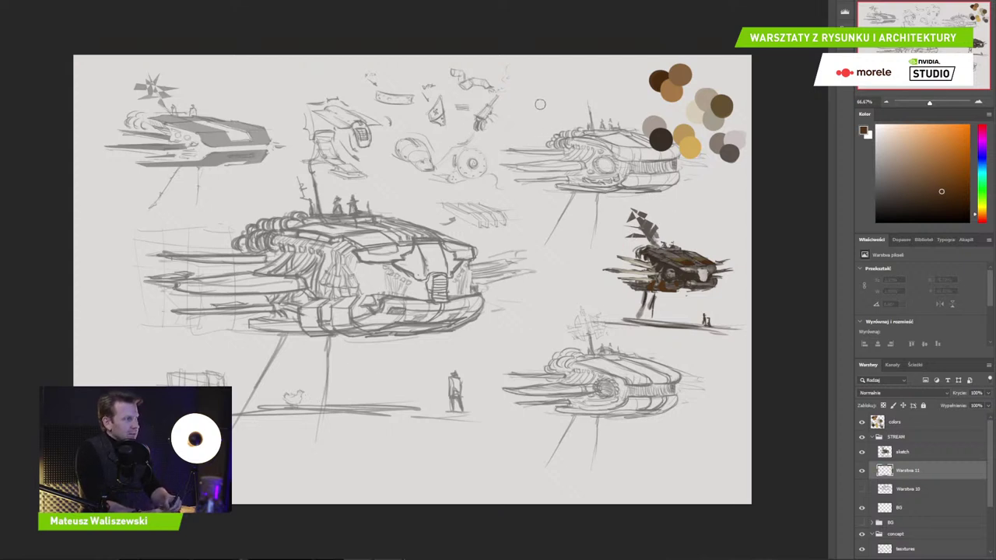
Try marking the roof edge and lower front band of the upper side concept with brown strokes on the new layer
click(905, 490)
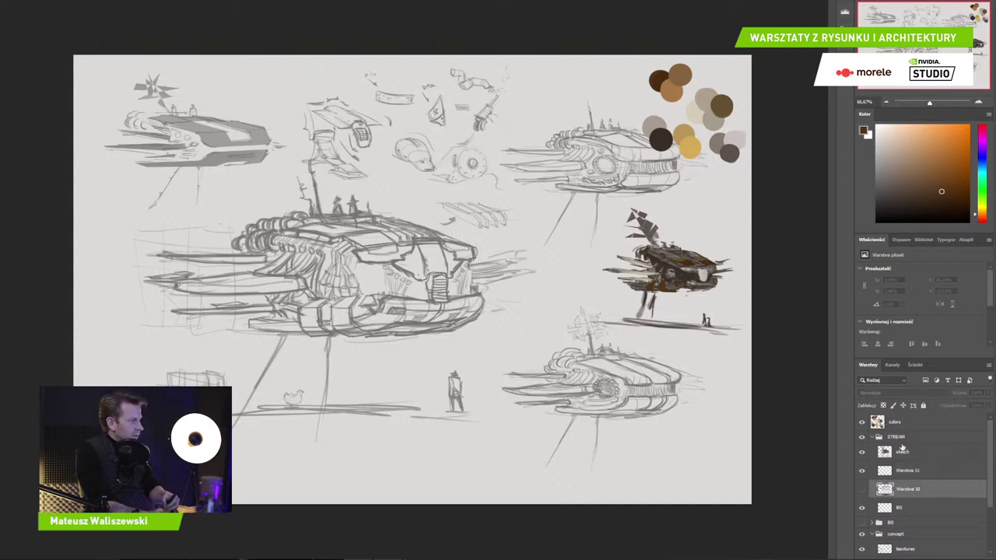
click(907, 471)
mouse_move(674, 148)
mouse_down()
mouse_move(614, 154)
mouse_move(584, 138)
mouse_move(686, 160)
mouse_up()
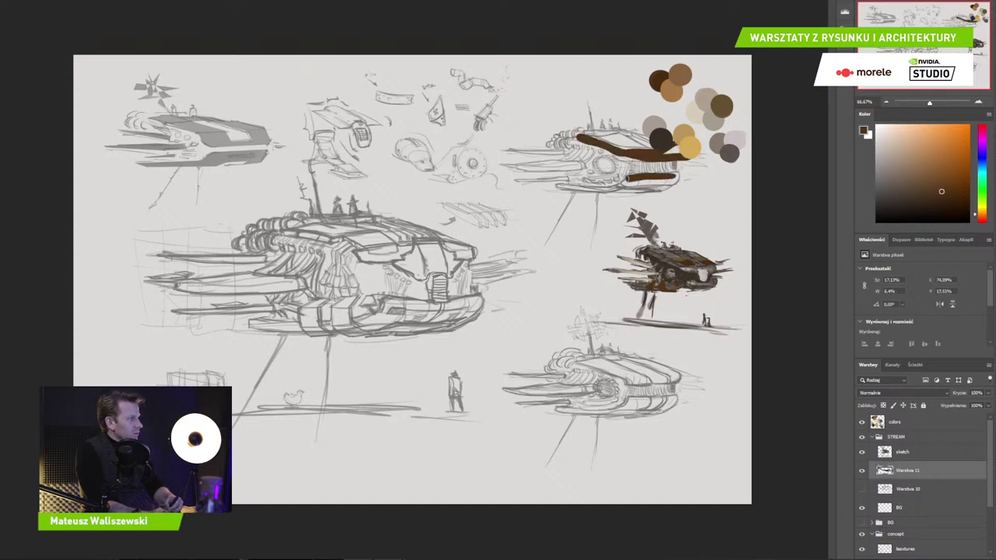
key(ctrl+z)
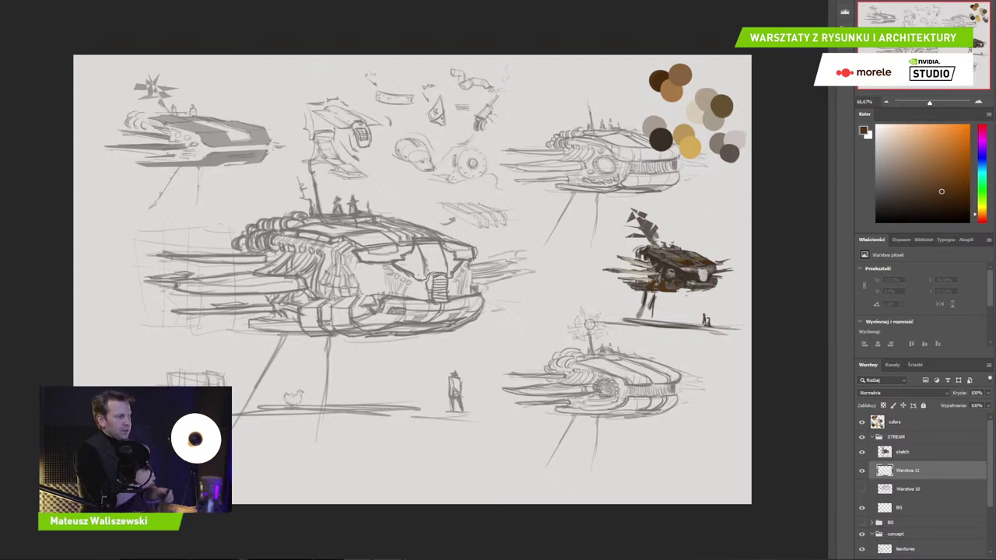
Try dabbing dark brown window marks along the front band of the lower side concept
drag(633, 384, 672, 393)
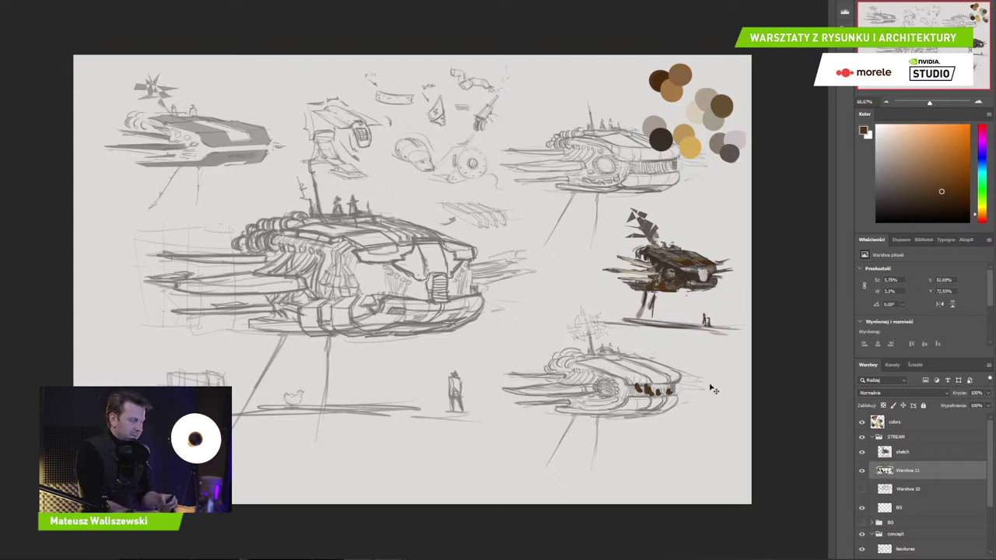
key(ctrl+z)
key(ctrl+z)
key(ctrl+z)
key(ctrl+z)
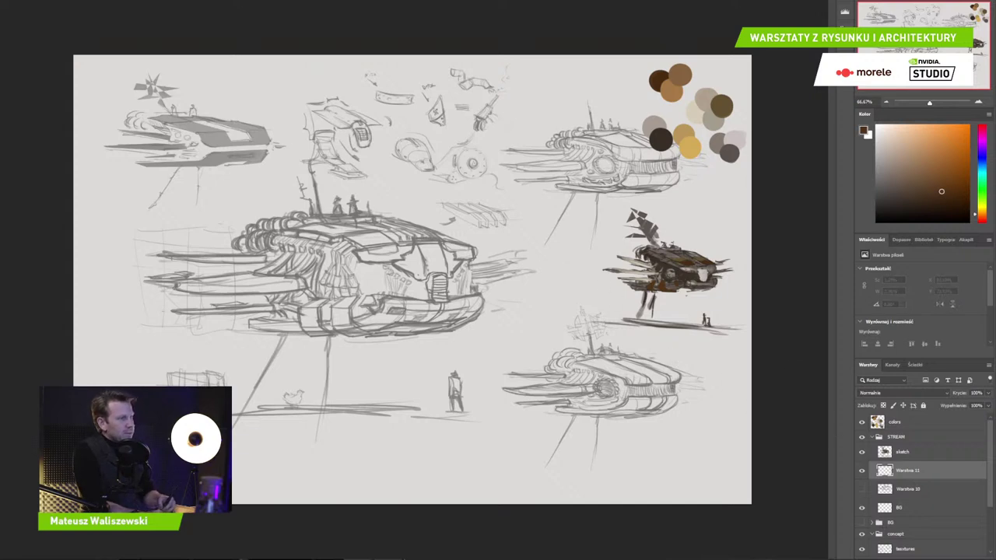
key(ctrl+plus)
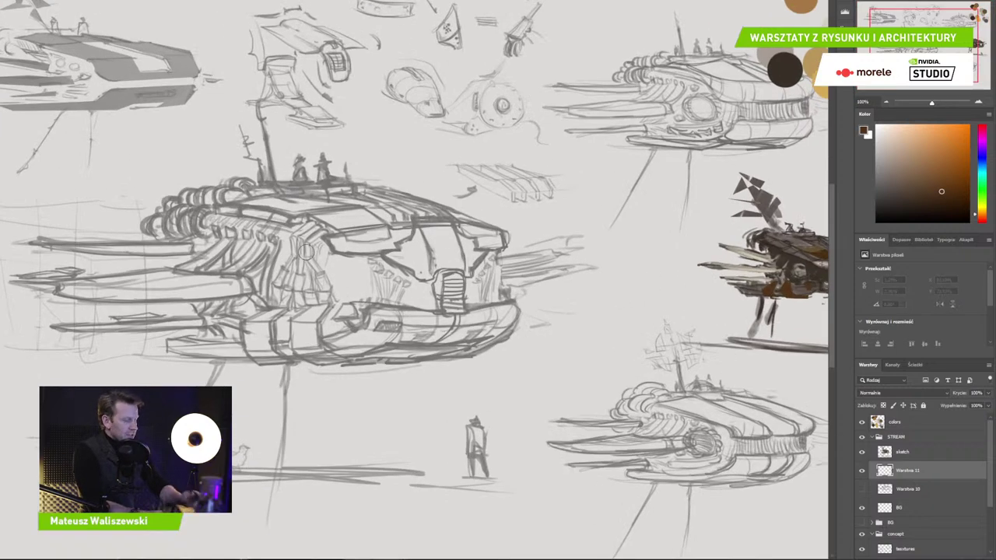
Examine the small painted structure up close in both its normal and horizontally mirrored orientation
drag(647, 225, 445, 355)
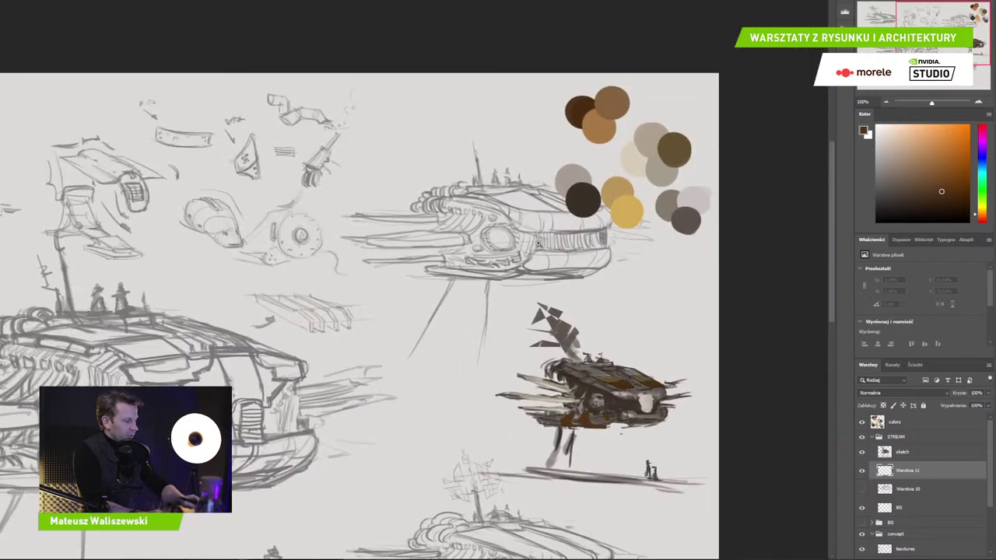
key(ctrl+plus)
mouse_move(540, 288)
mouse_down()
mouse_move(283, 204)
mouse_move(271, 186)
mouse_up()
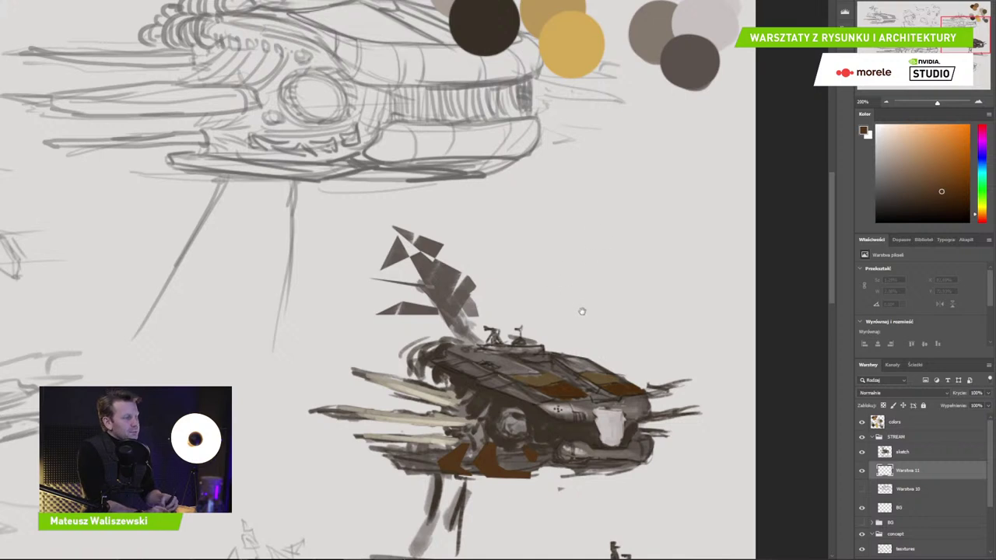
drag(582, 311, 583, 274)
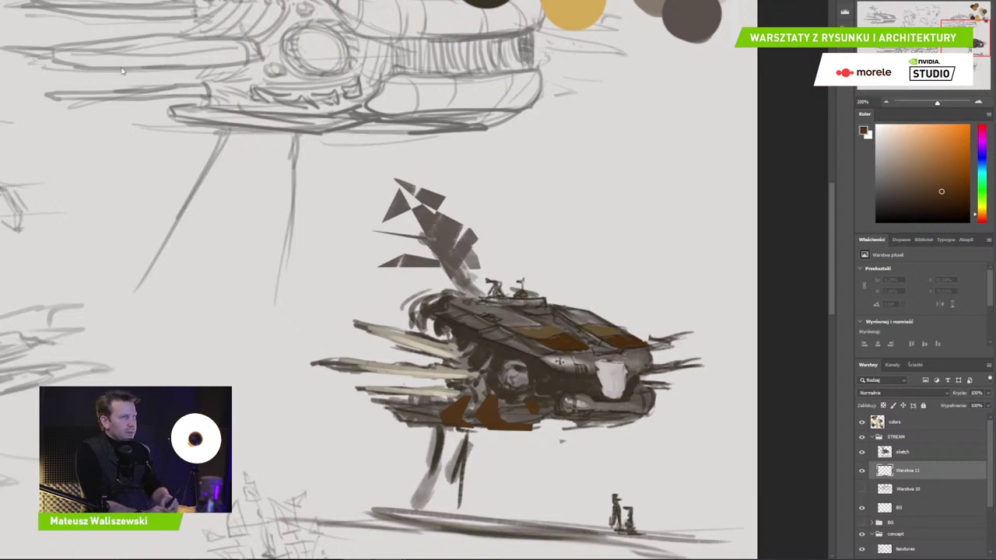
key(ctrl+shift+h)
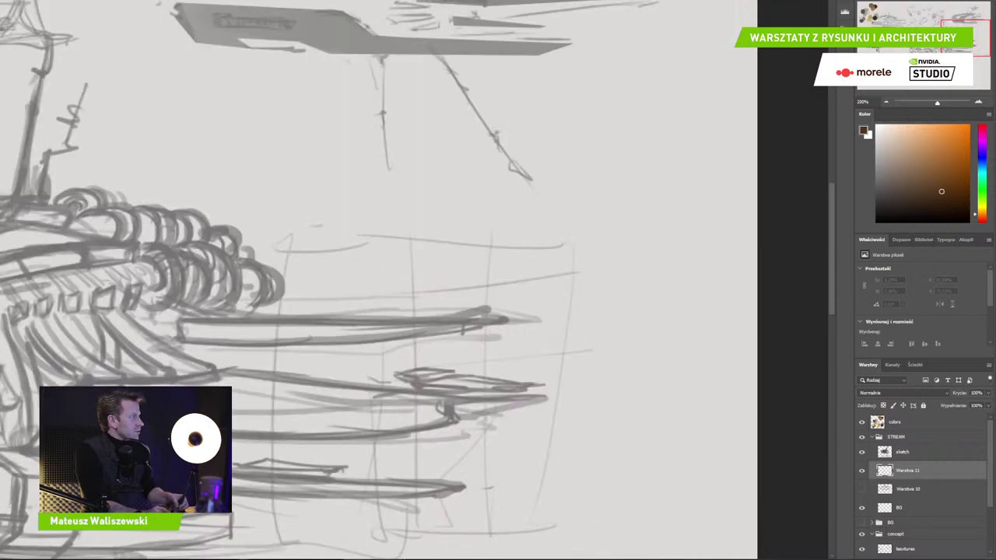
drag(443, 258, 762, 272)
drag(257, 304, 778, 319)
drag(412, 251, 124, 171)
drag(607, 279, 542, 277)
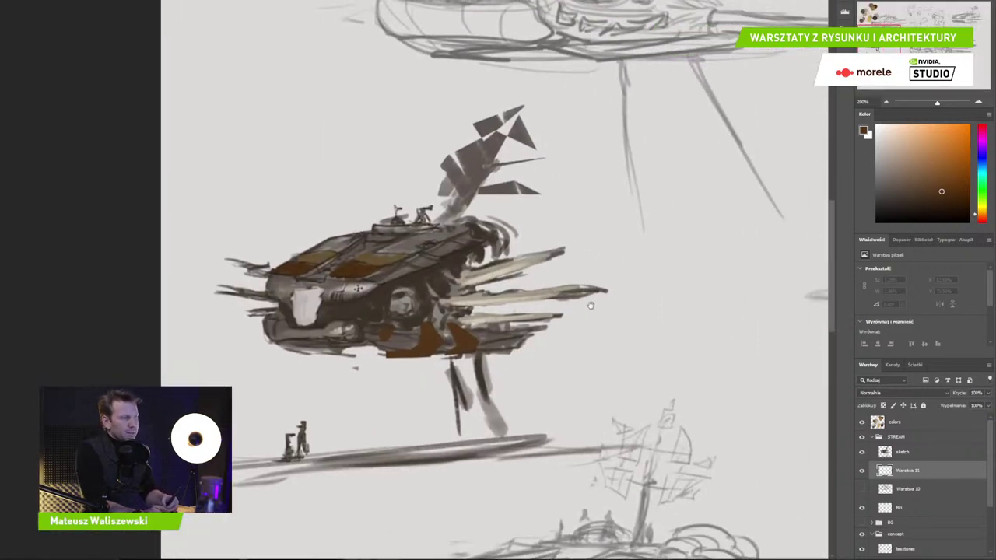
Unmirror the canvas view and compare the painted structure with the line-drawn concepts across the whole sheet
key(ctrl+shift+h)
drag(666, 273, 35, 340)
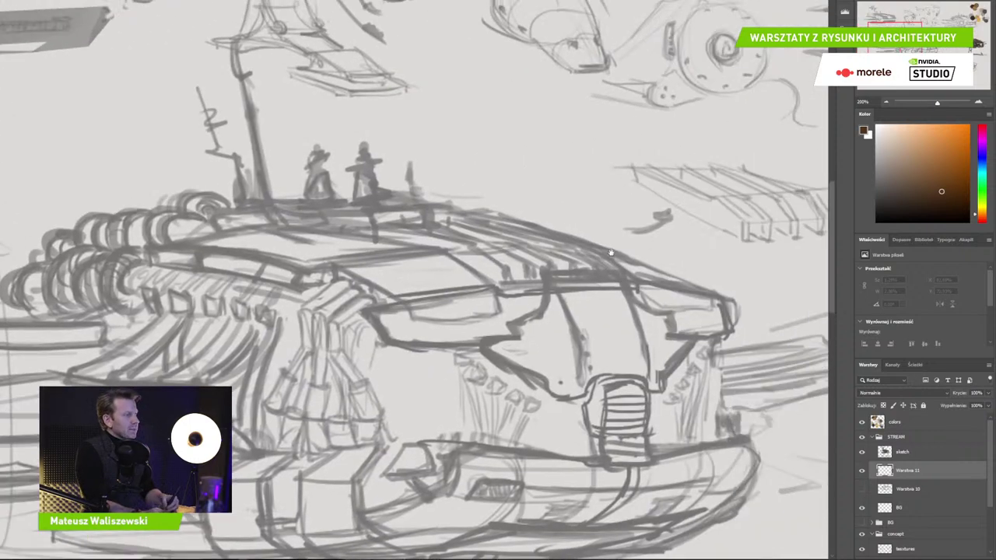
drag(610, 252, 287, 305)
drag(611, 218, 319, 362)
mouse_move(648, 273)
mouse_down()
mouse_move(474, 279)
mouse_move(599, 216)
mouse_move(572, 270)
mouse_up()
drag(615, 372, 486, 207)
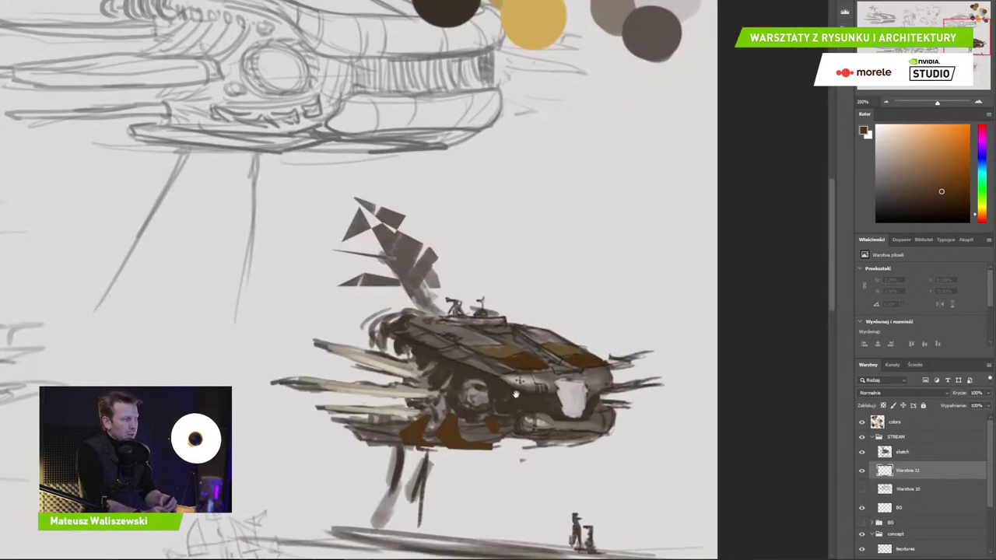
scroll(496, 354, down, 2)
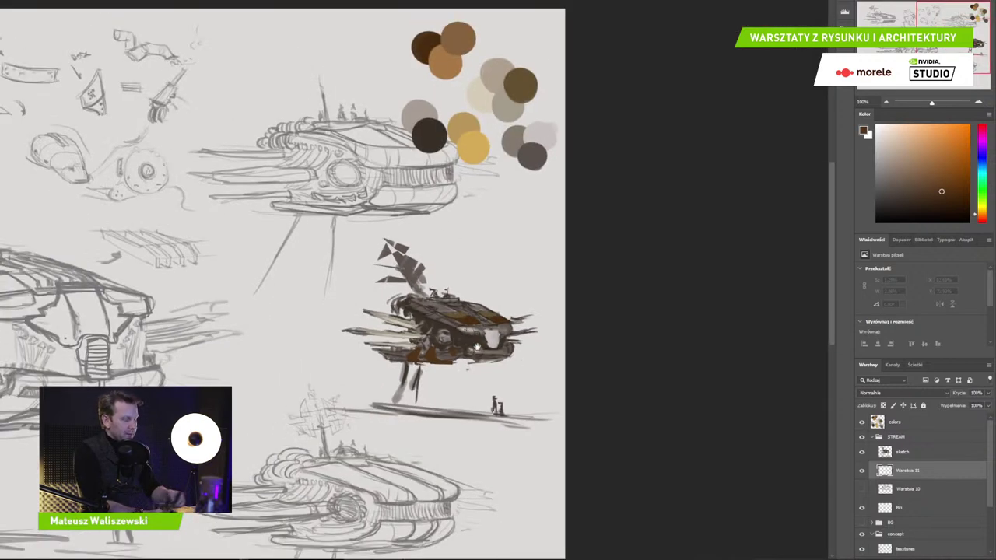
drag(376, 312, 504, 250)
scroll(504, 250, down, 1)
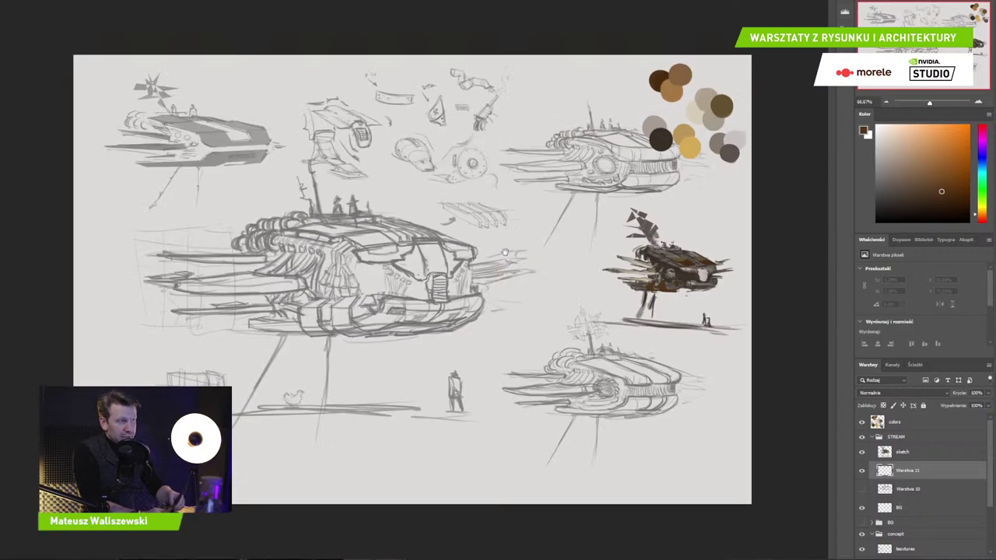
Hide the concept and STREAM groups and show the sample group to view the finished example painting
click(862, 437)
click(862, 438)
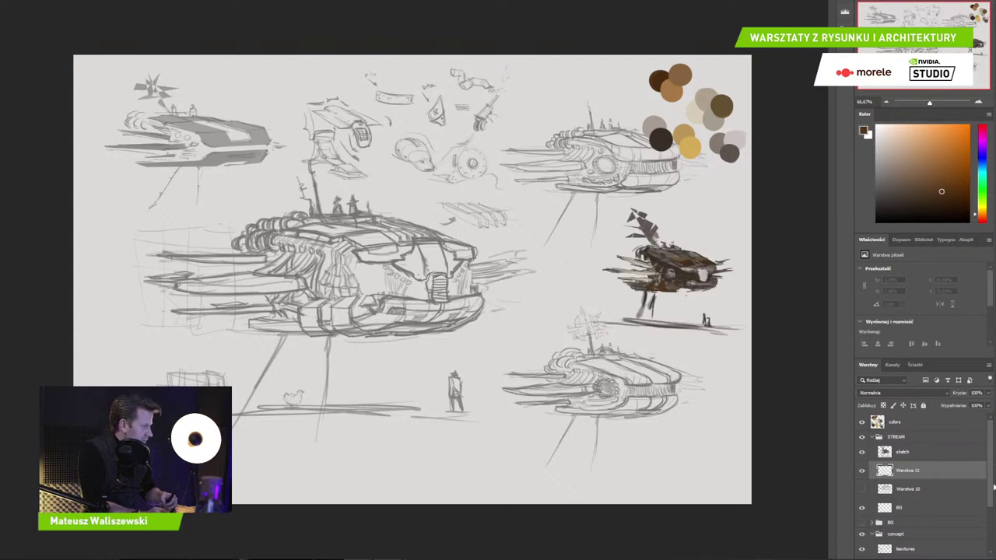
click(868, 536)
click(861, 535)
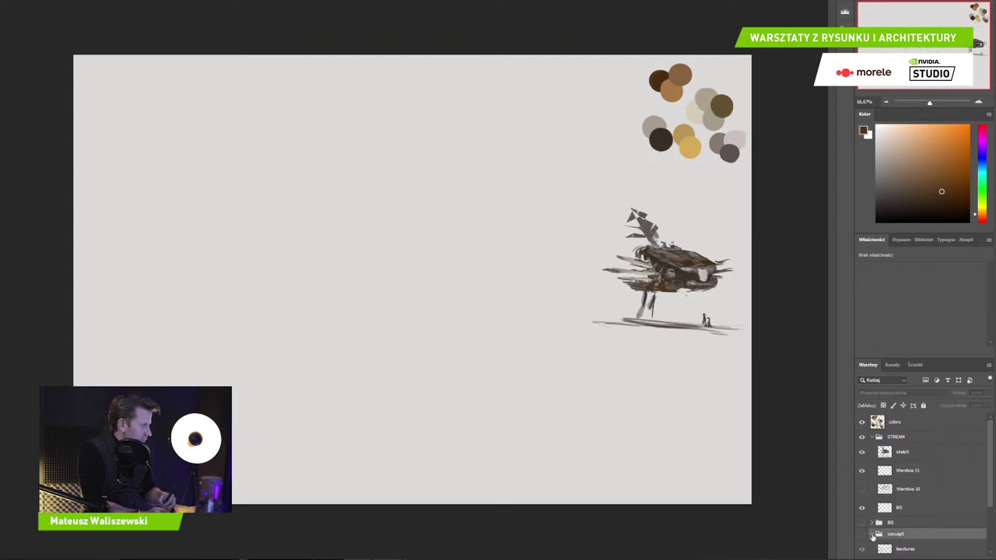
click(862, 437)
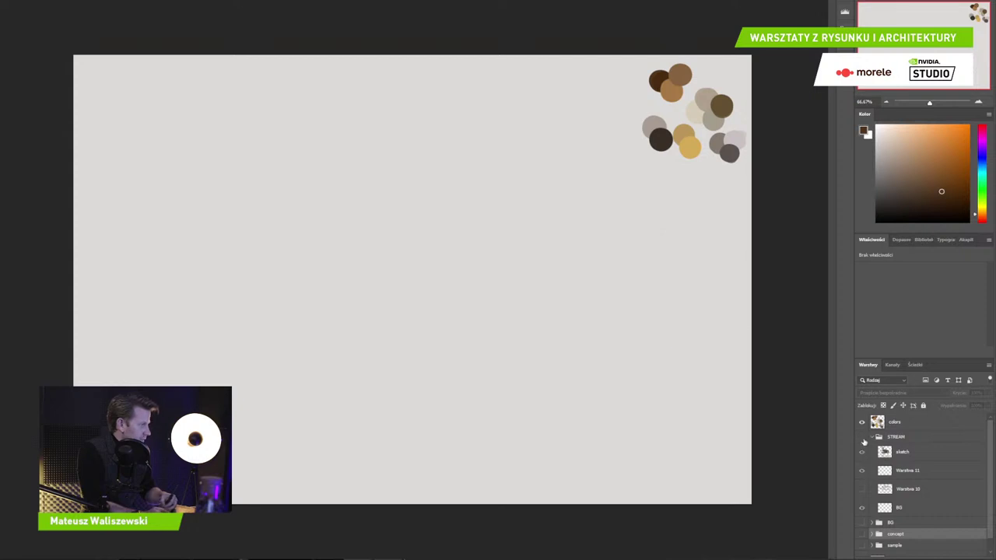
click(862, 545)
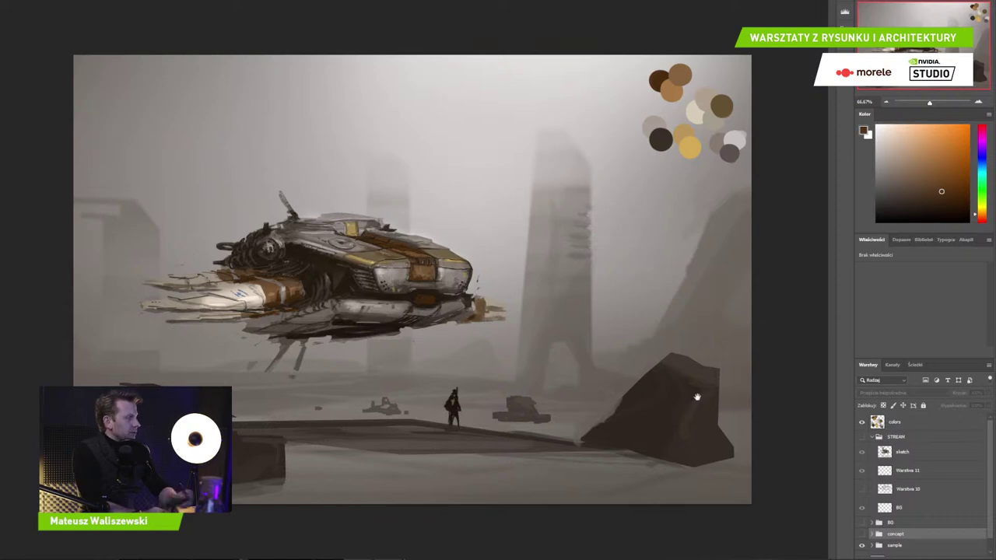
Examine the example painting's floating structure, from its front panels to the pale protruding spikes at the rear
key(ctrl+plus)
key(ctrl+plus)
key(ctrl+plus)
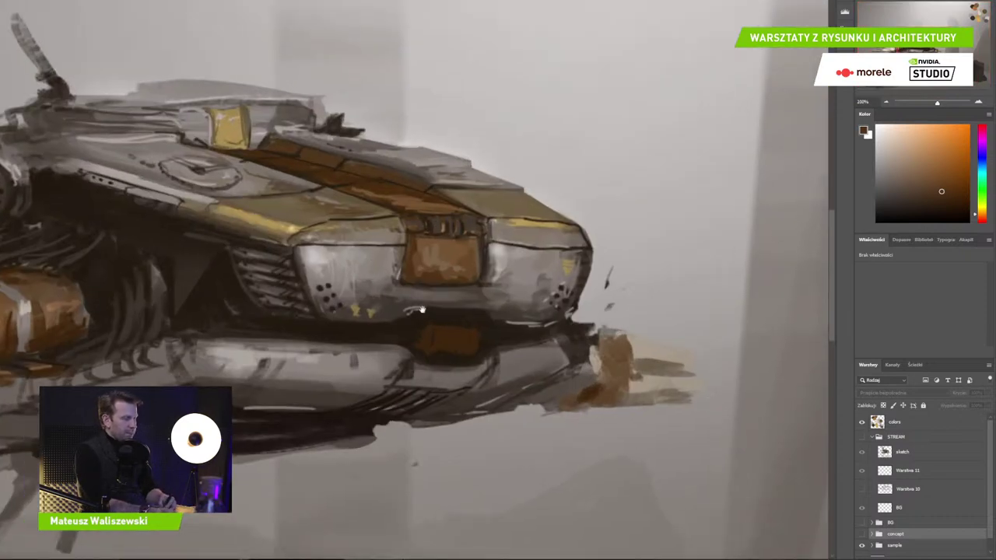
drag(349, 285, 669, 271)
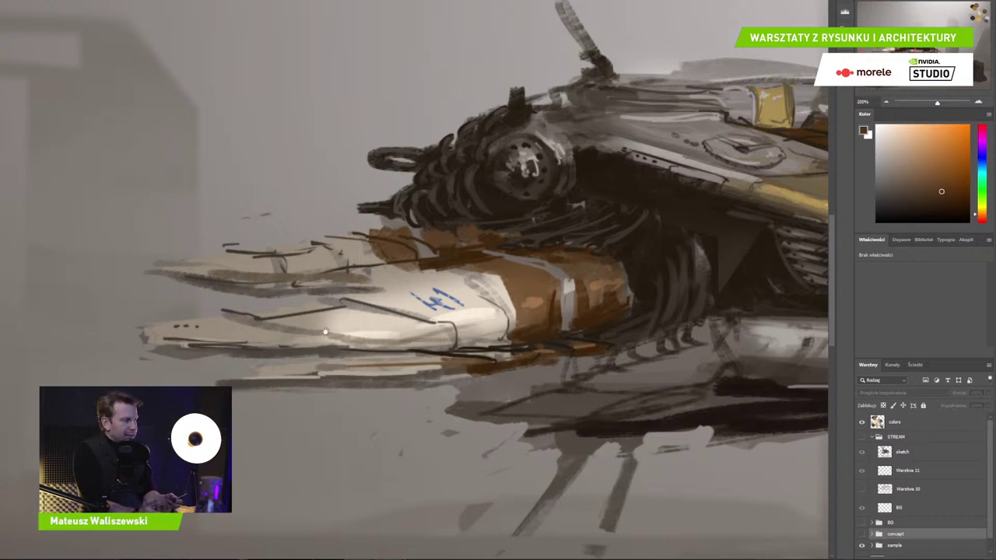
scroll(325, 332, down, 4)
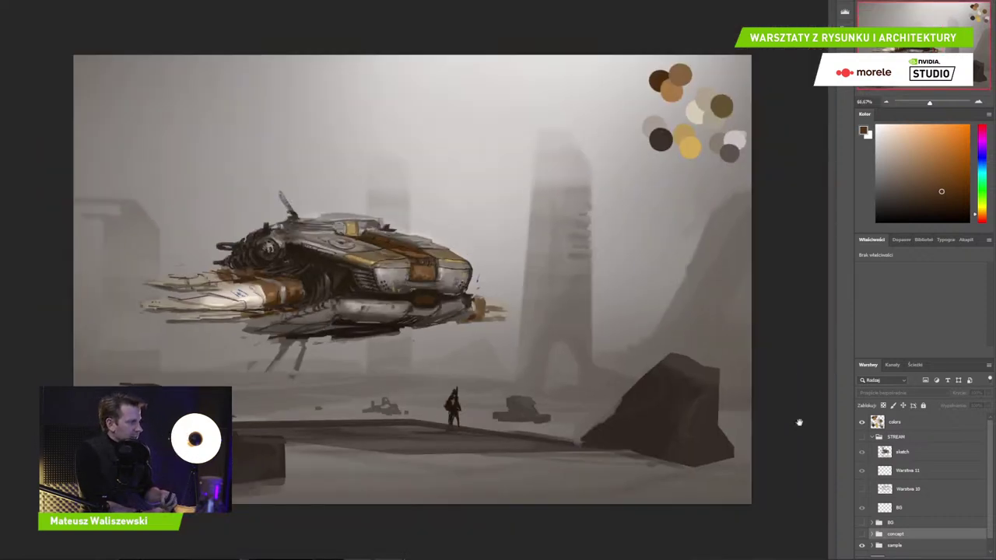
Compare the example painting with the small painted sketch by alternately showing and hiding the STREAM and sample groups
click(862, 437)
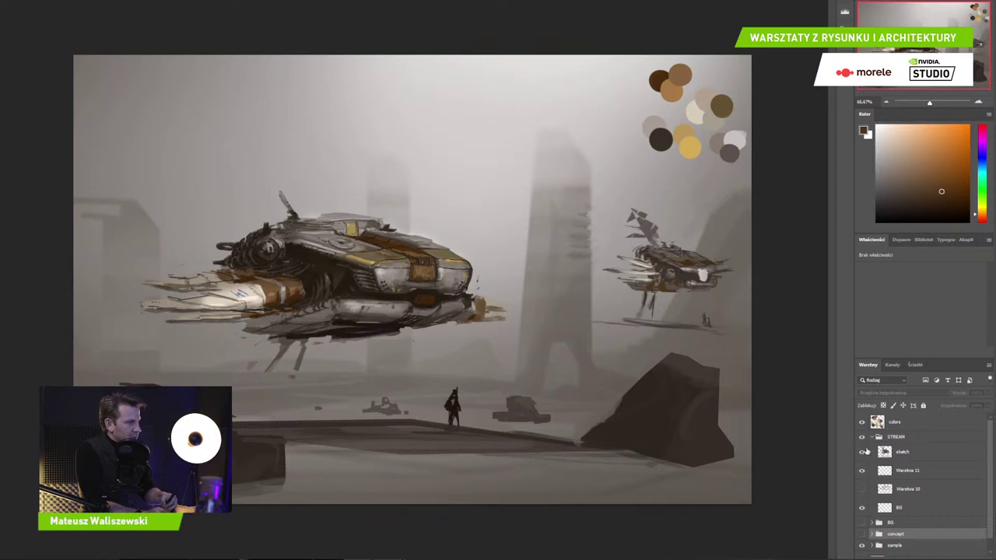
click(863, 545)
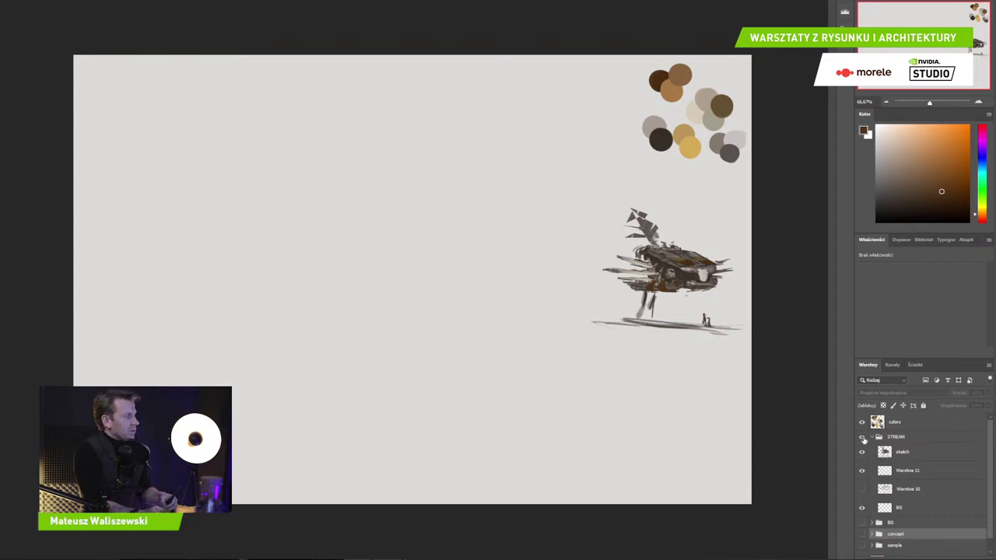
click(862, 438)
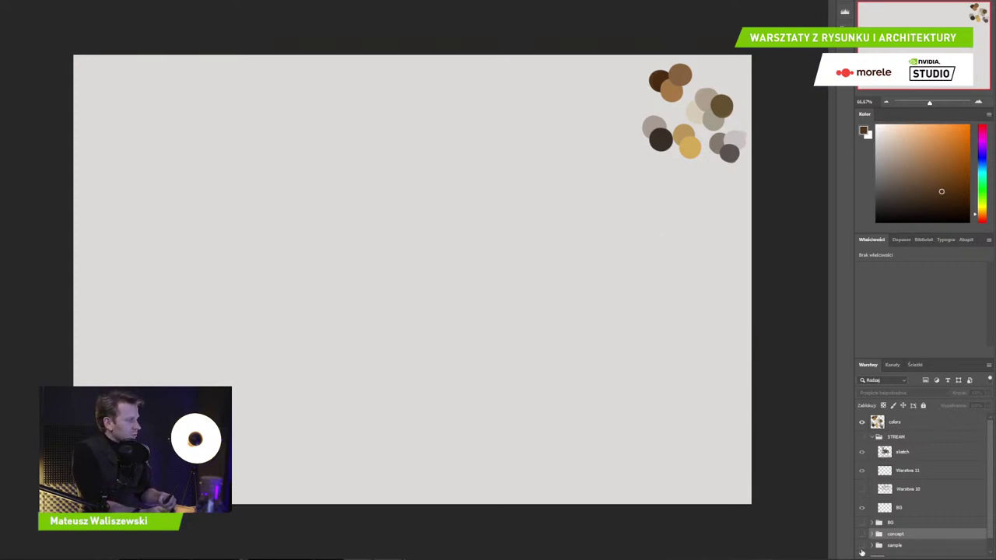
click(862, 545)
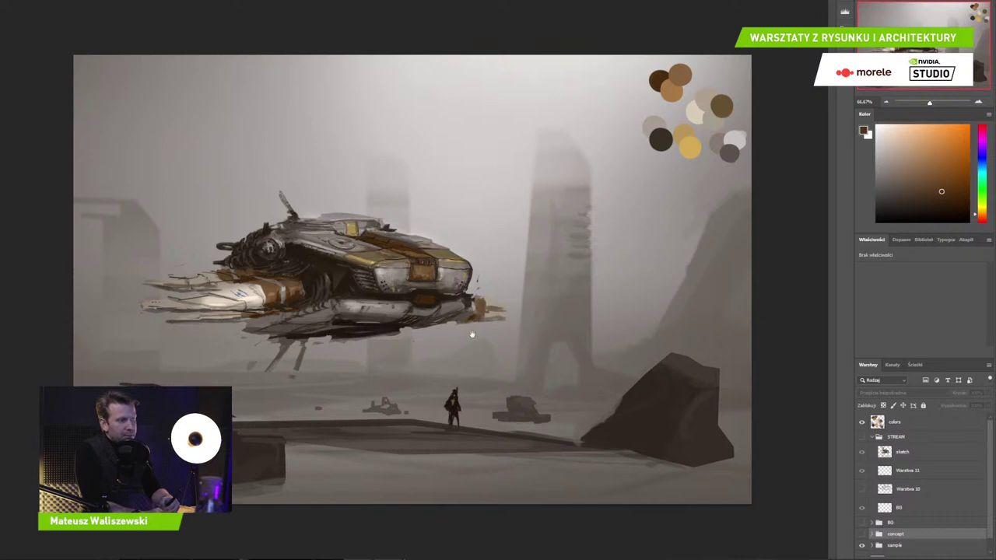
Hide the sample group and show the concept and STREAM groups together with the Warstwa 10 drawing copy
click(861, 534)
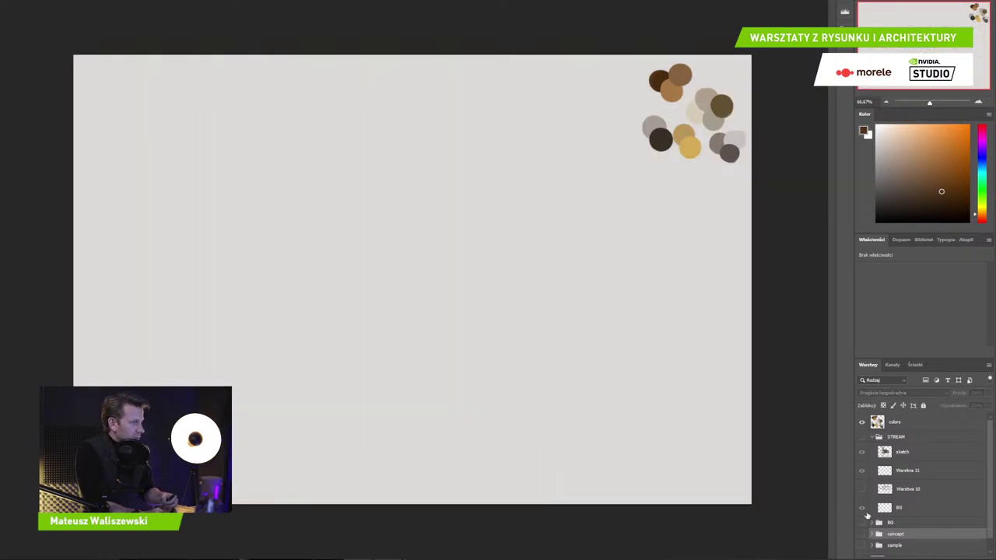
click(861, 534)
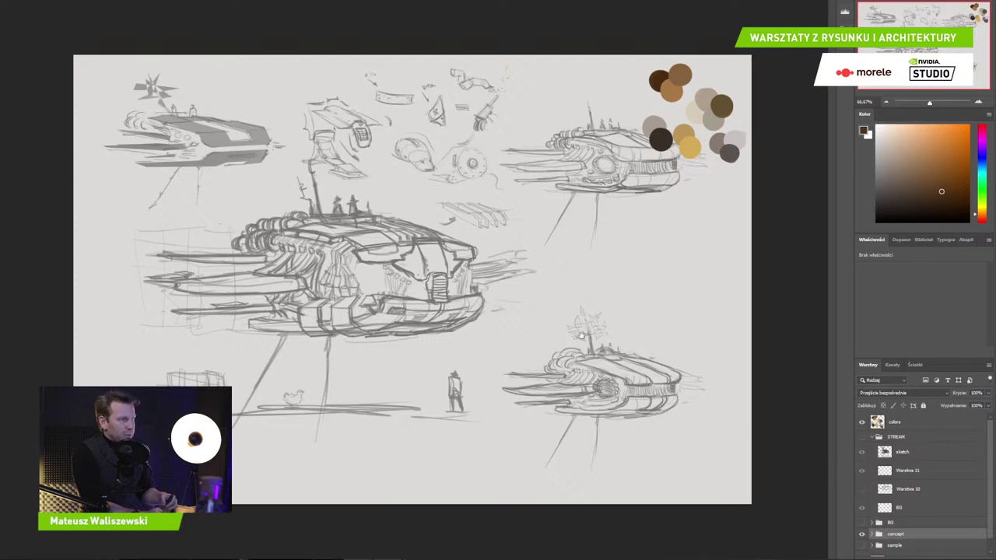
key(ctrl+plus)
key(ctrl+plus)
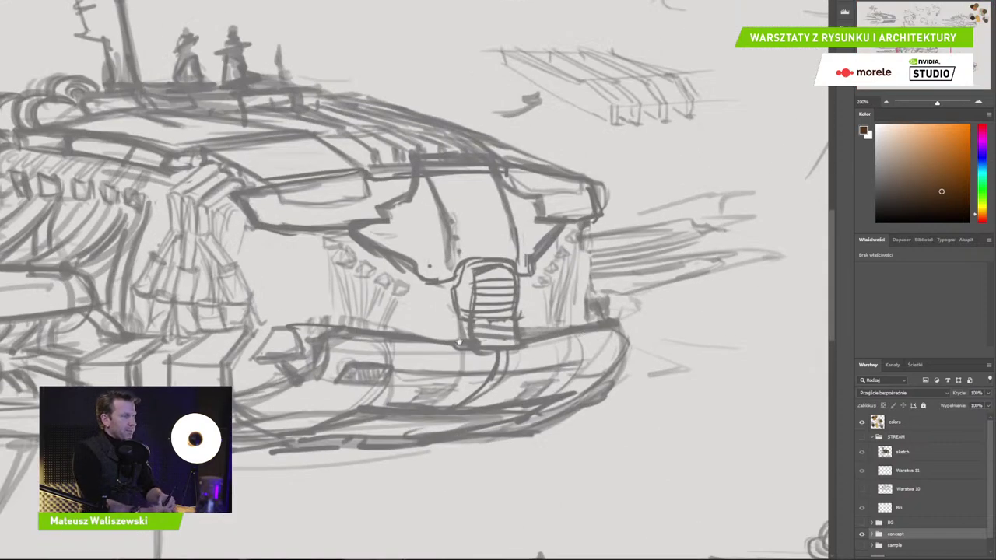
drag(459, 342, 729, 404)
click(932, 476)
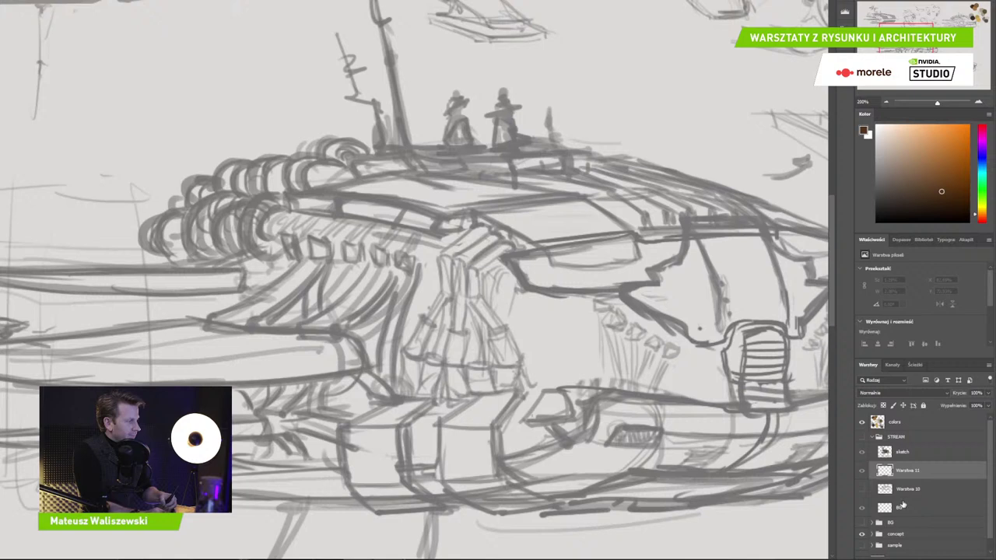
click(861, 488)
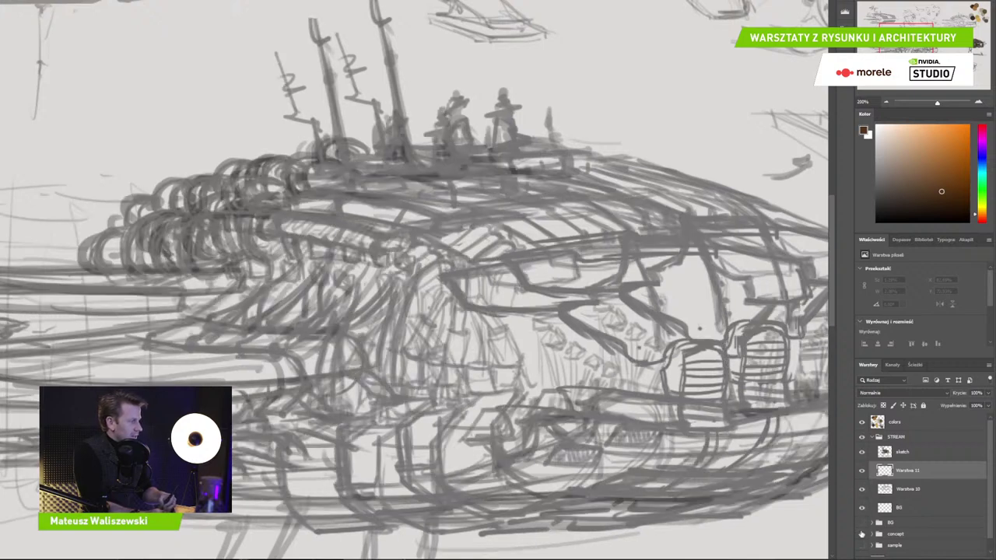
Lasso the doubled central structure and delete its original lines from the shapes layer of the concept group
key(ctrl+minus)
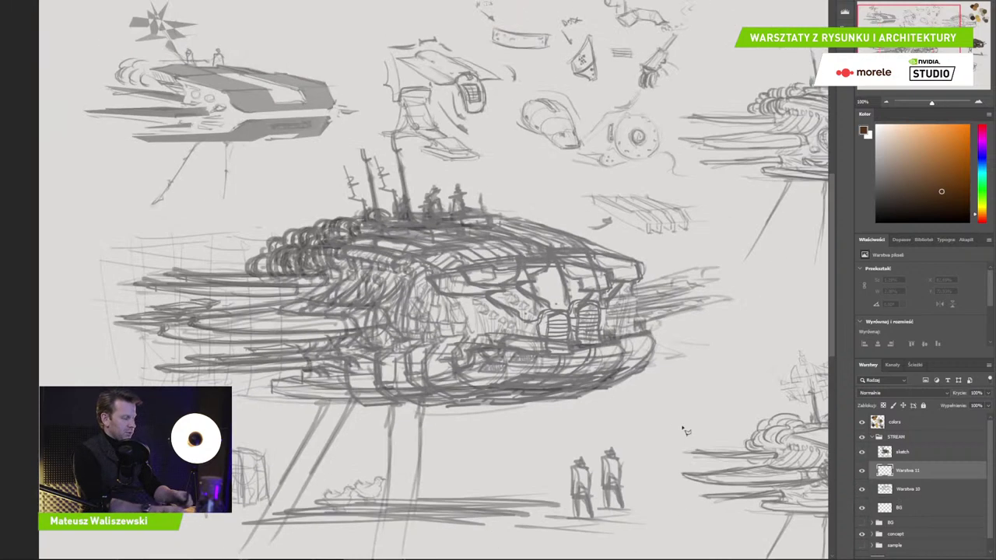
mouse_move(716, 251)
mouse_down()
mouse_move(660, 256)
mouse_move(565, 213)
mouse_move(402, 164)
mouse_move(392, 138)
mouse_move(52, 232)
mouse_move(79, 354)
mouse_move(219, 547)
mouse_move(632, 548)
mouse_move(656, 539)
mouse_move(671, 396)
mouse_move(764, 312)
mouse_up()
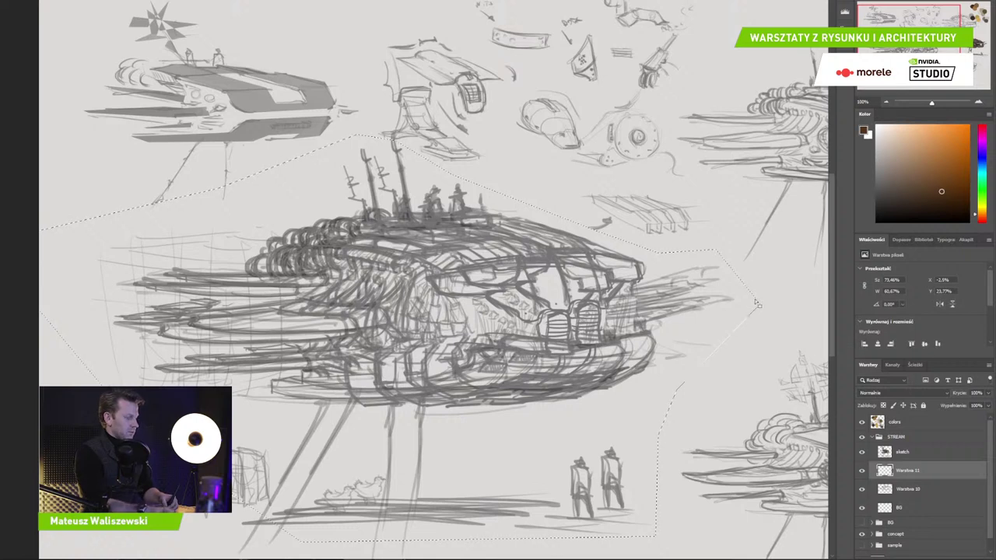
click(916, 534)
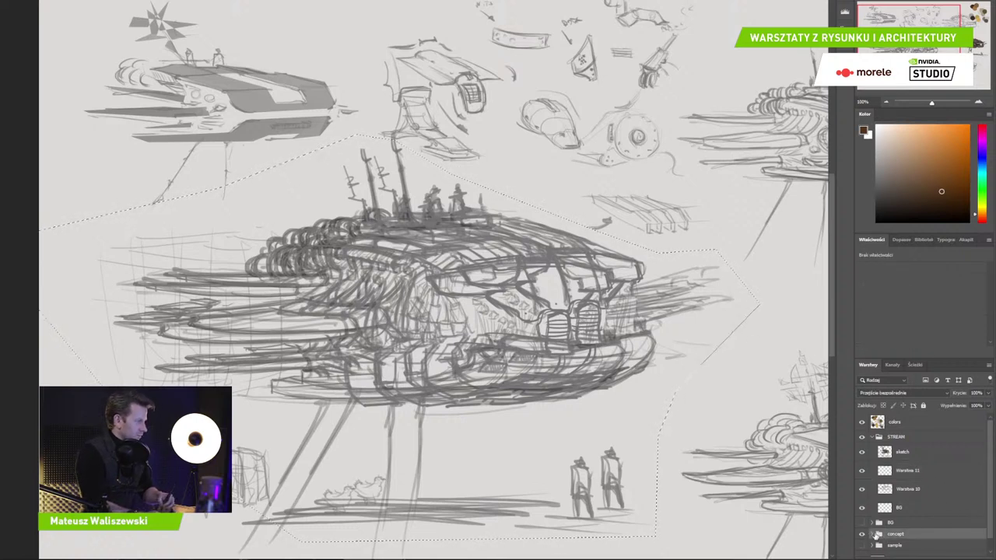
click(872, 534)
scroll(990, 501, down, 1)
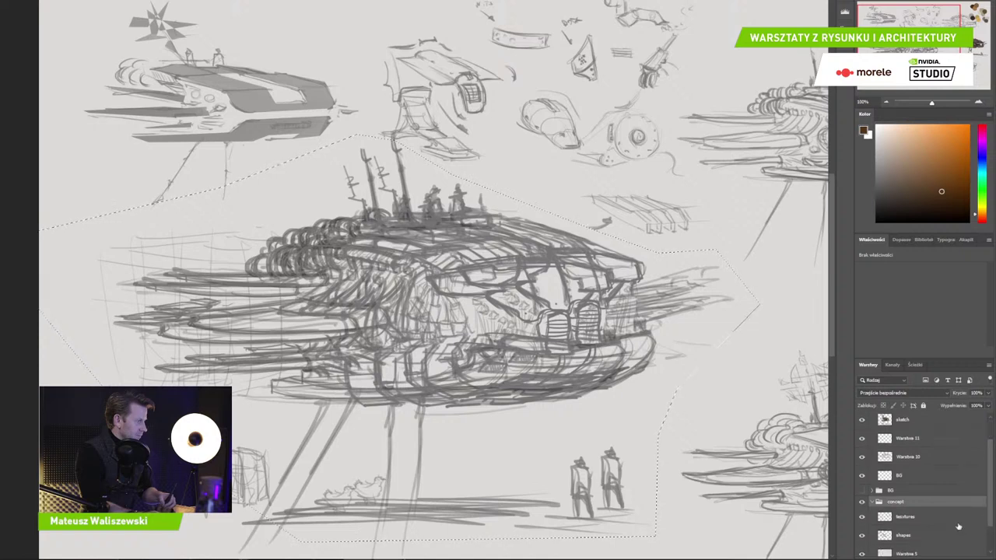
click(910, 535)
key(Delete)
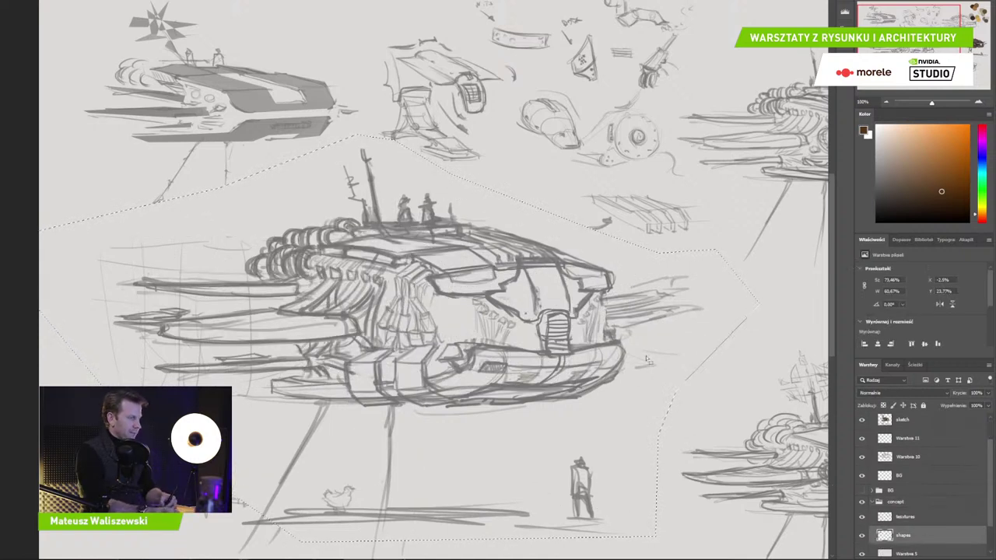
key(ctrl+d)
Make Warstwa 11 the active layer above the drawing copy, with the central structure's front in close view
scroll(990, 476, up, 2)
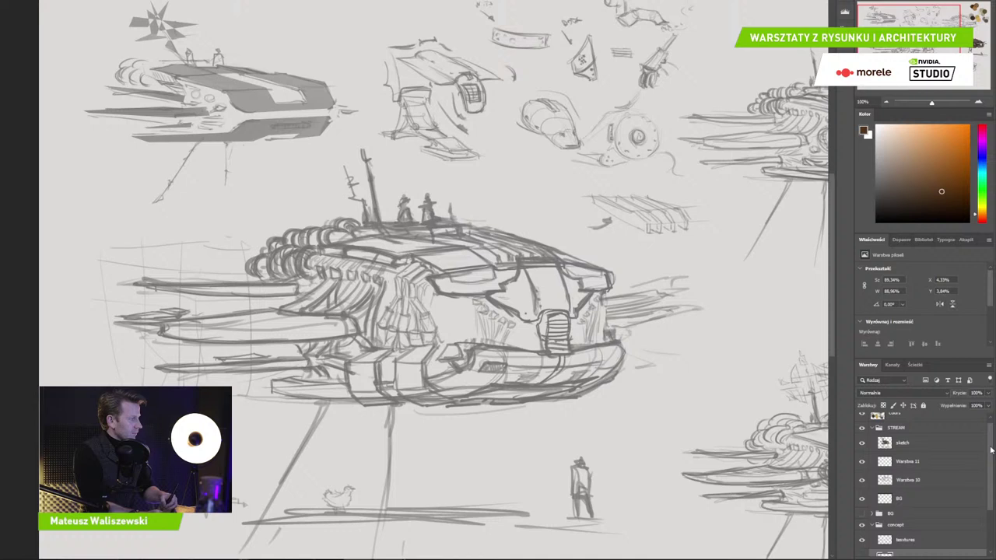
click(926, 488)
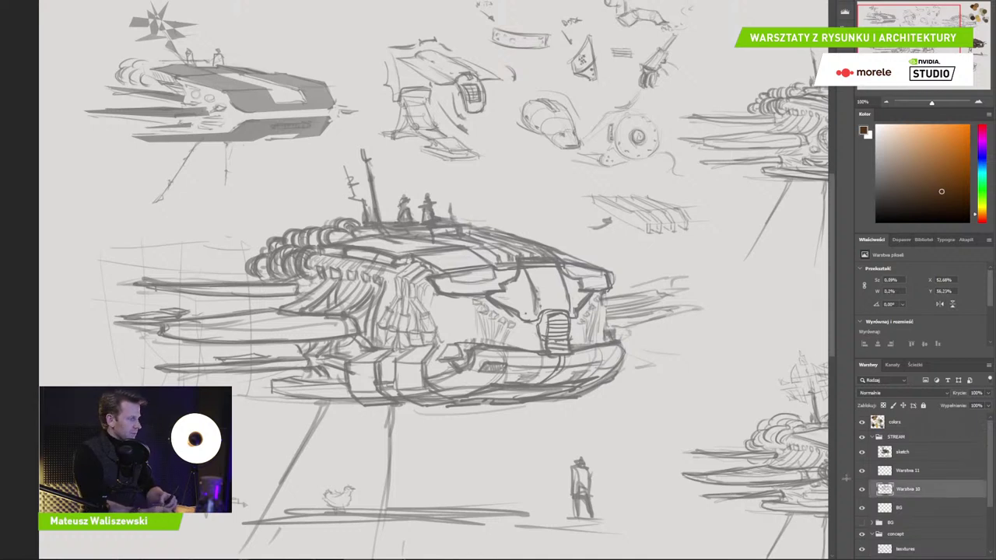
click(864, 473)
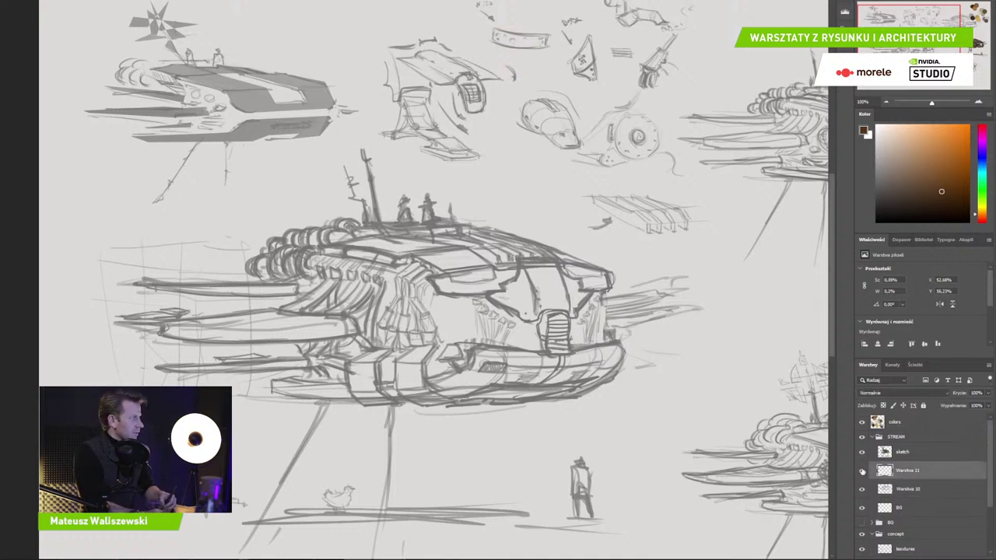
key(ctrl+plus)
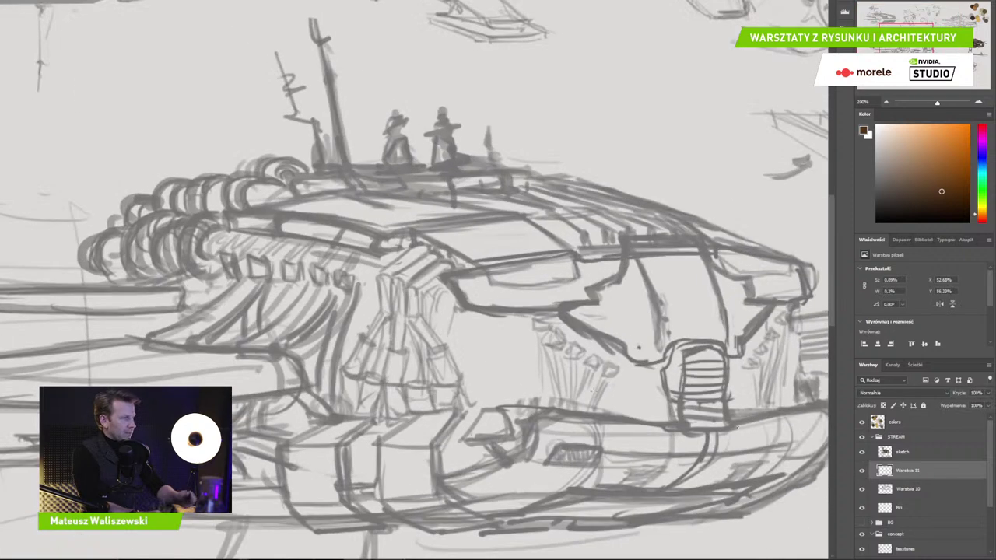
drag(516, 336, 497, 269)
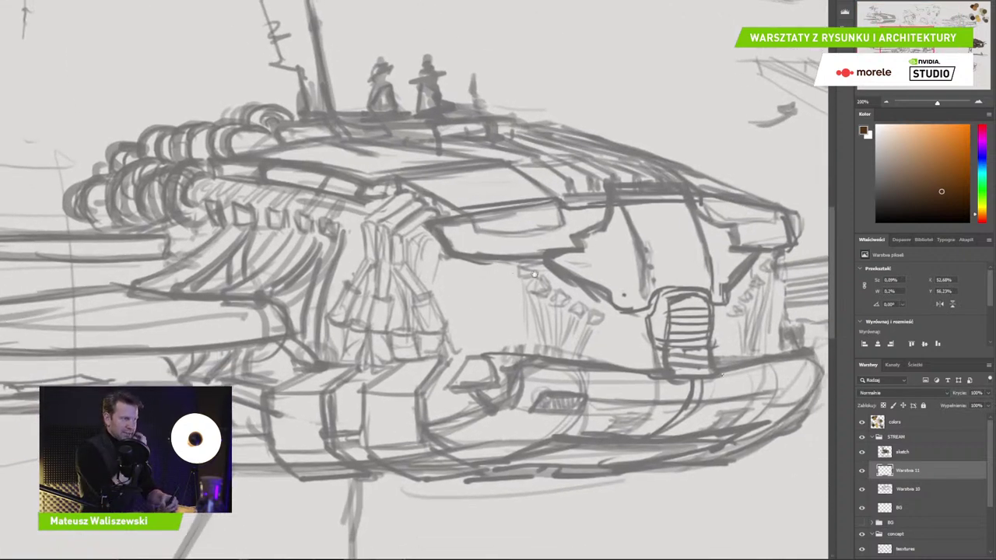
Sample the grey of the existing sketch lines as the brush colour for drawing on Warstwa 11
alt+click(614, 191)
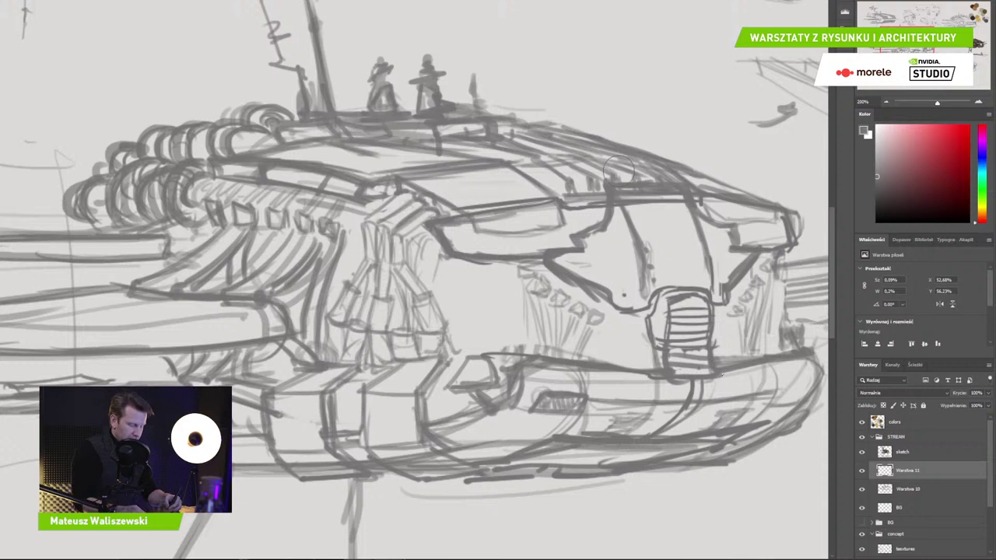
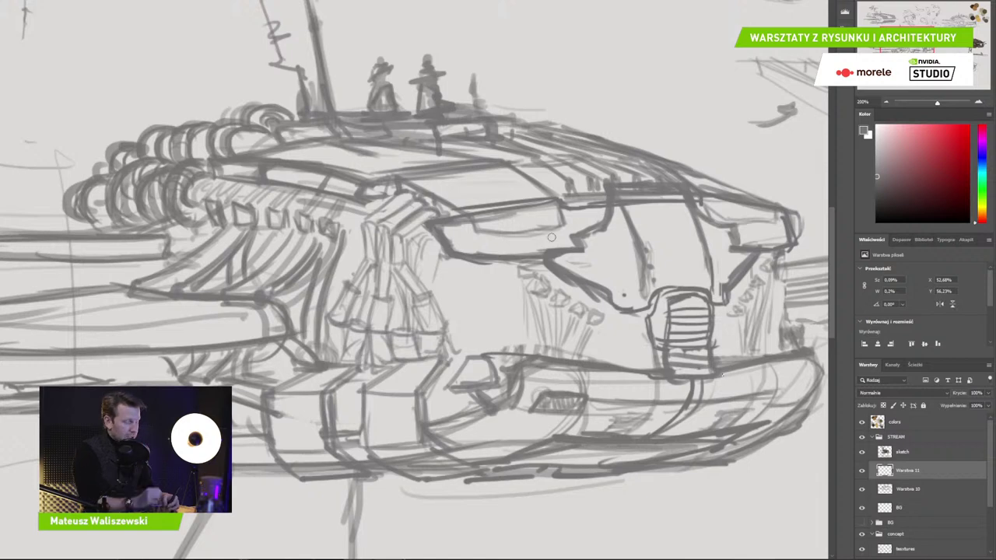
key(ctrl+minus)
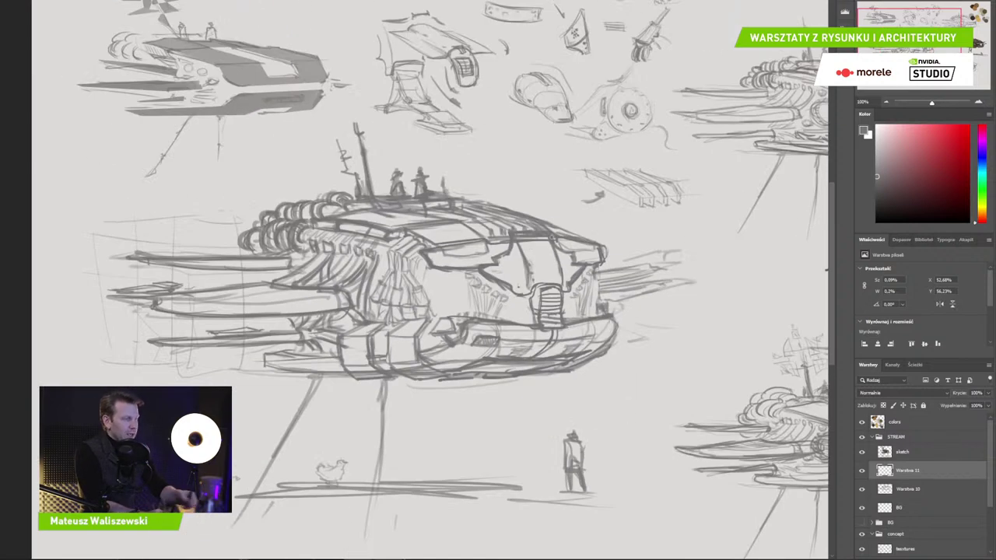
key(ctrl+plus)
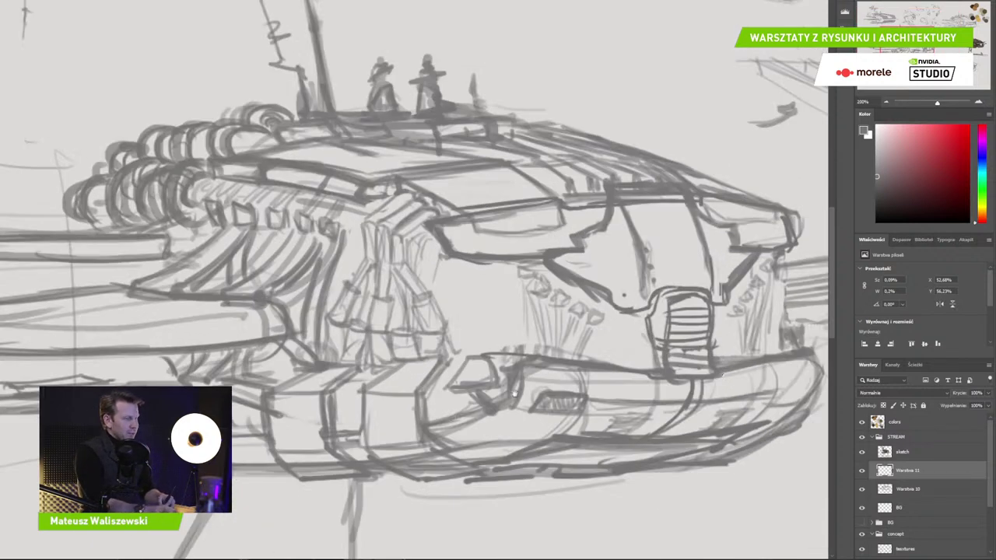
drag(514, 394, 447, 341)
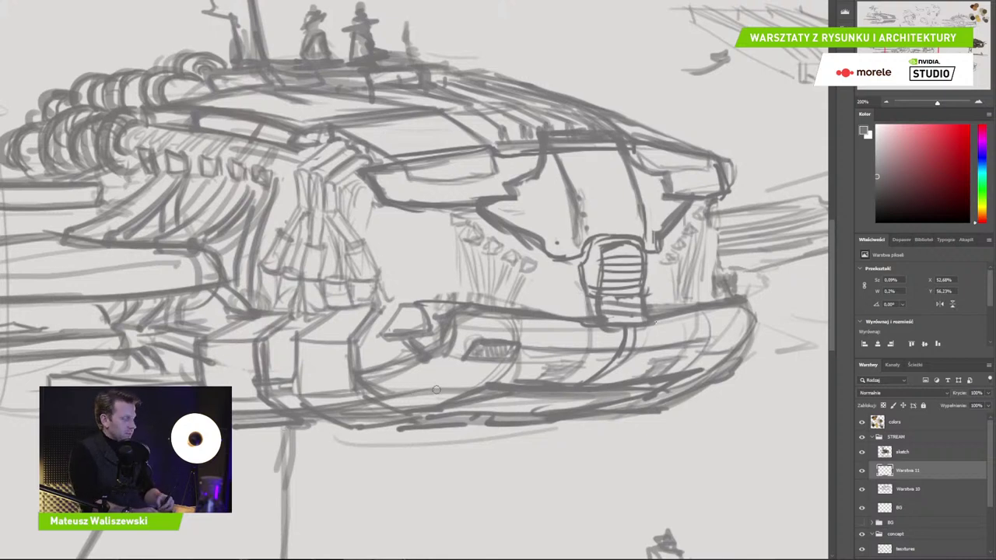
drag(359, 423, 512, 369)
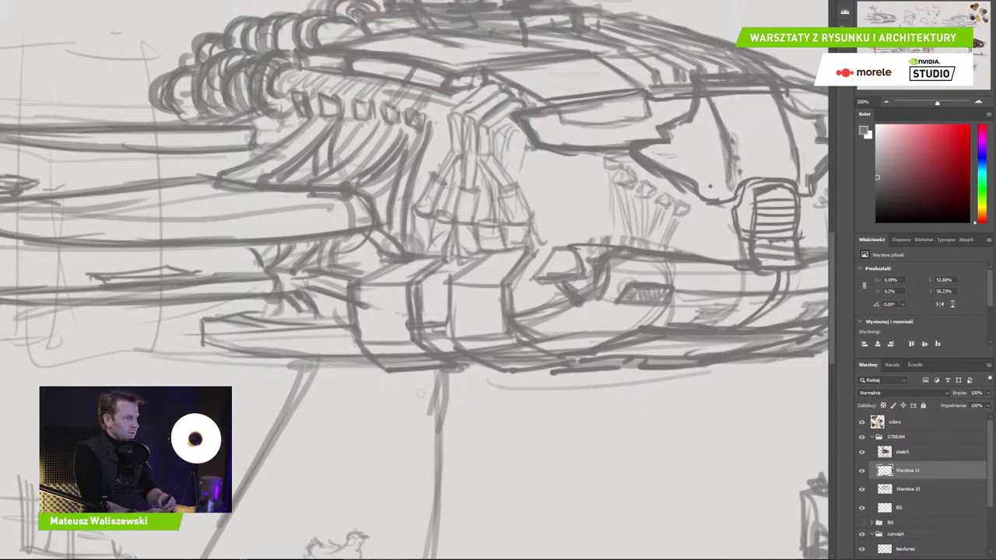
drag(372, 381, 556, 388)
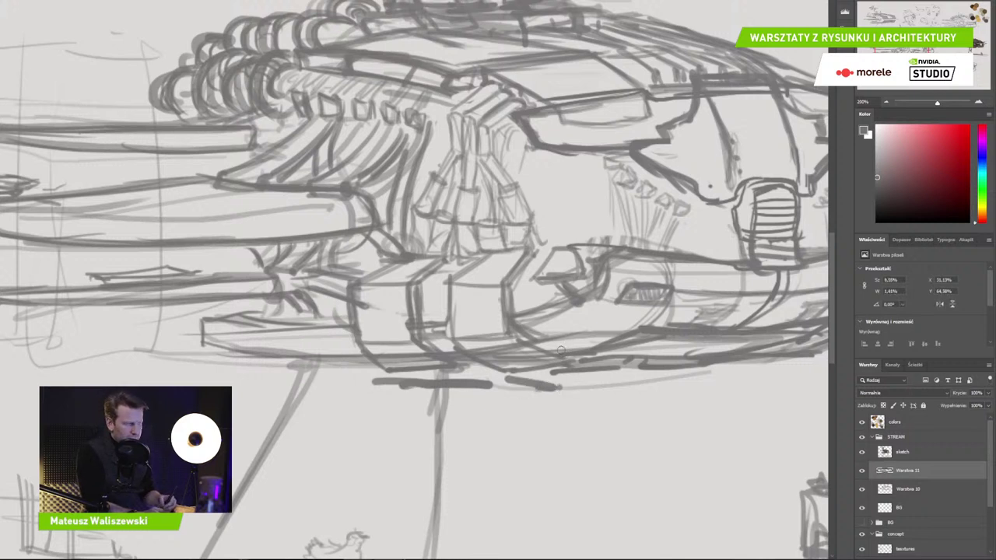
key(ctrl+z)
key(ctrl+z)
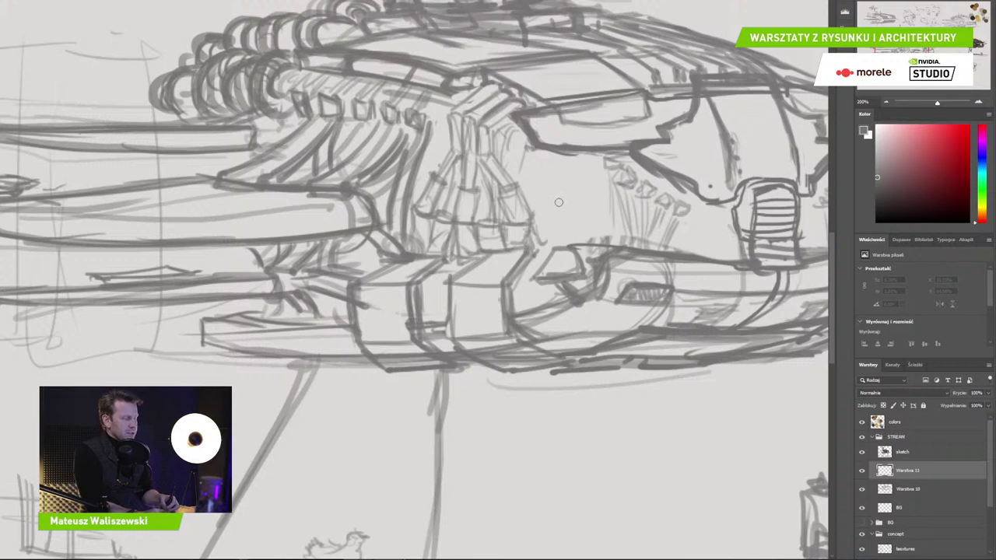
drag(591, 245, 490, 309)
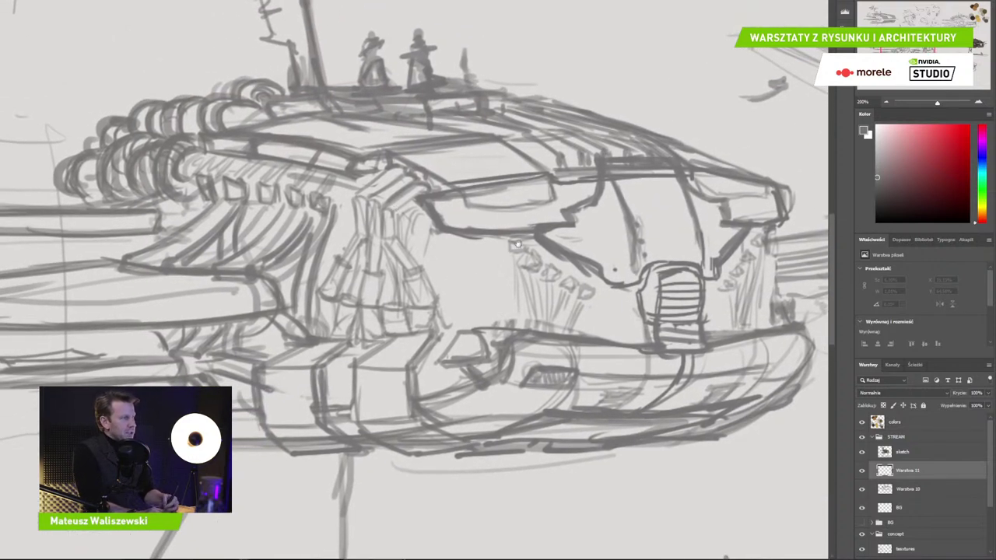
drag(573, 207, 545, 223)
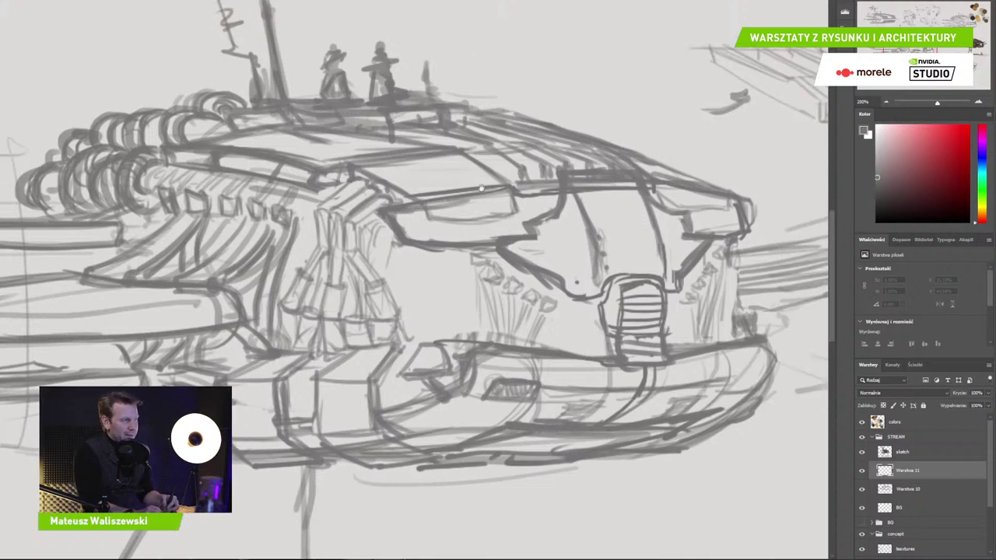
drag(498, 229, 595, 206)
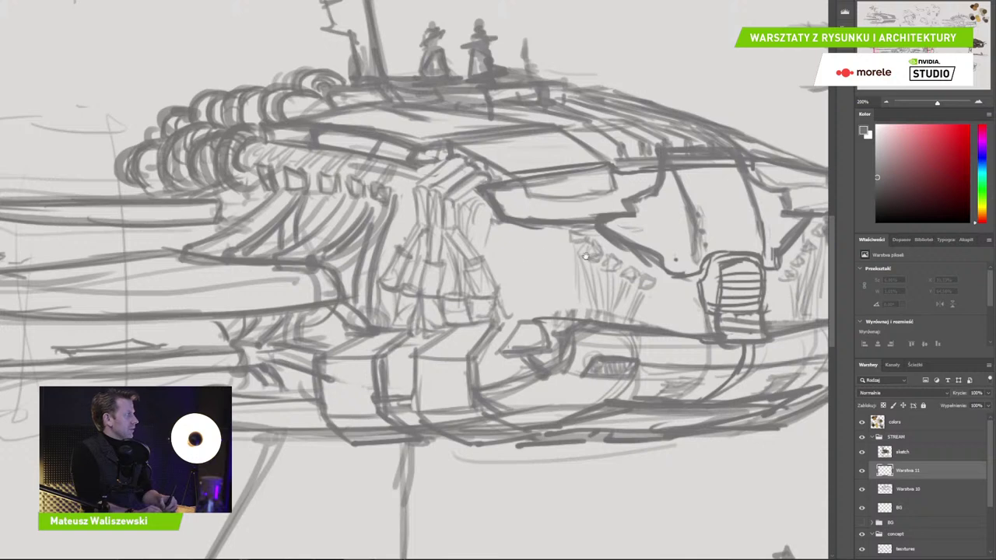
drag(487, 262, 458, 270)
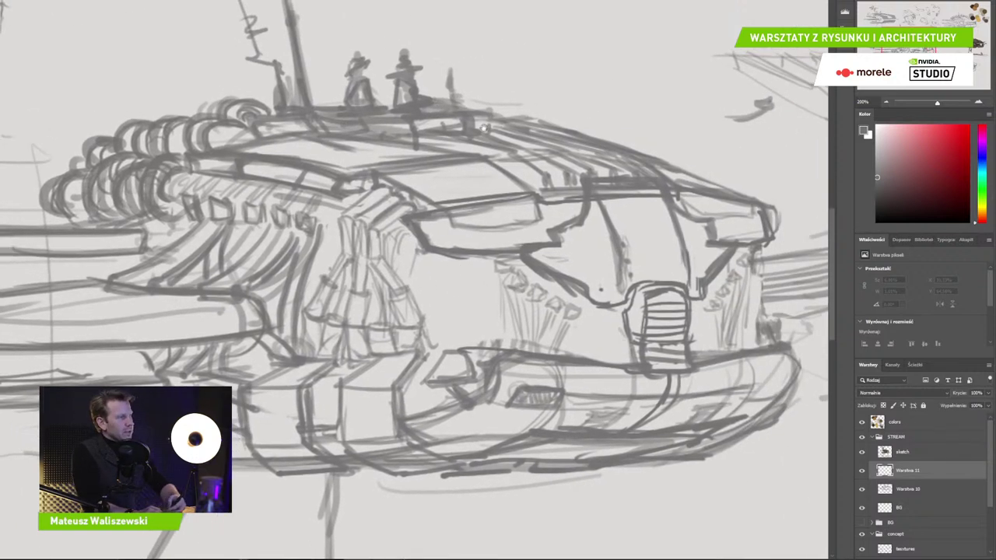
mouse_move(424, 38)
mouse_down()
mouse_move(642, 80)
mouse_move(697, 117)
mouse_up()
drag(509, 56, 751, 133)
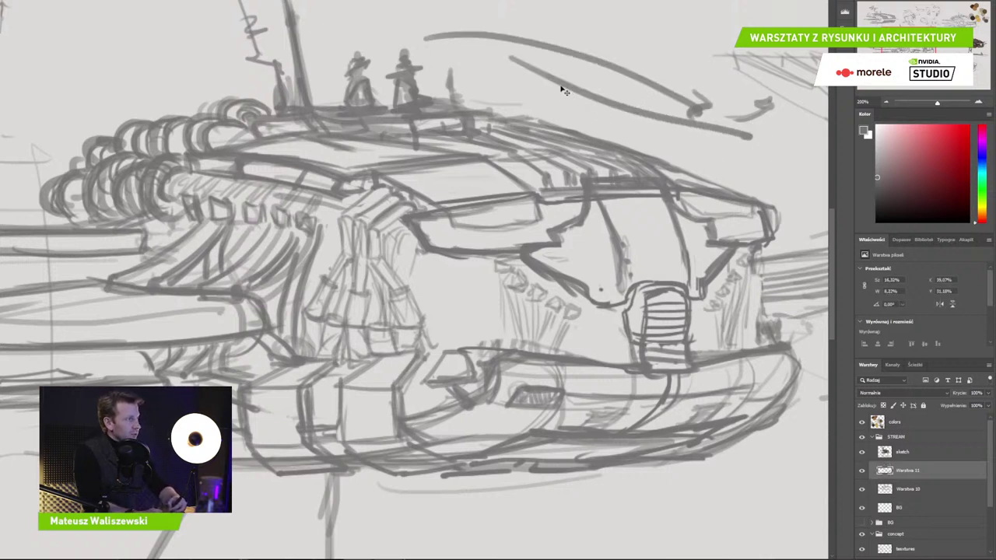
key(ctrl+z)
drag(506, 58, 733, 139)
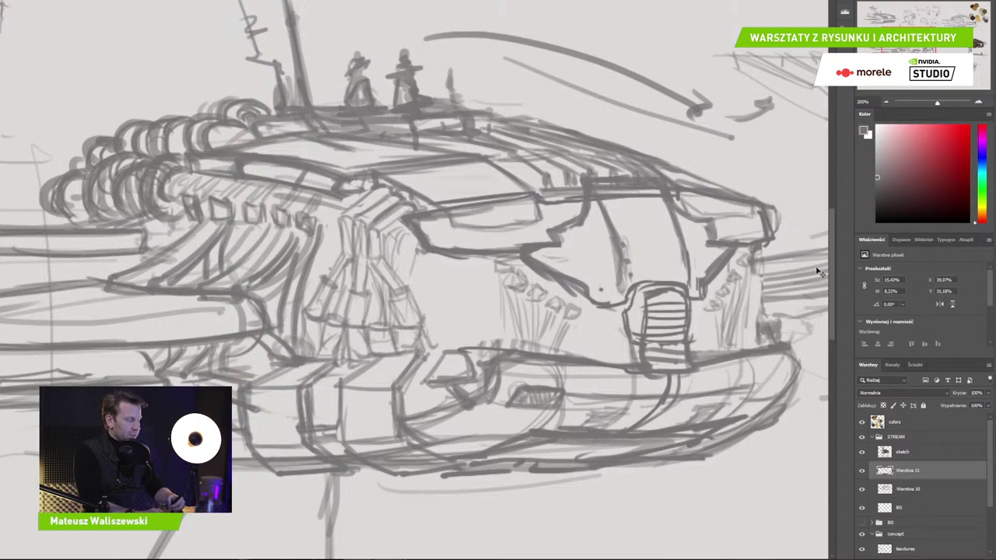
key(ctrl+z)
key(ctrl+z)
key(ctrl+z)
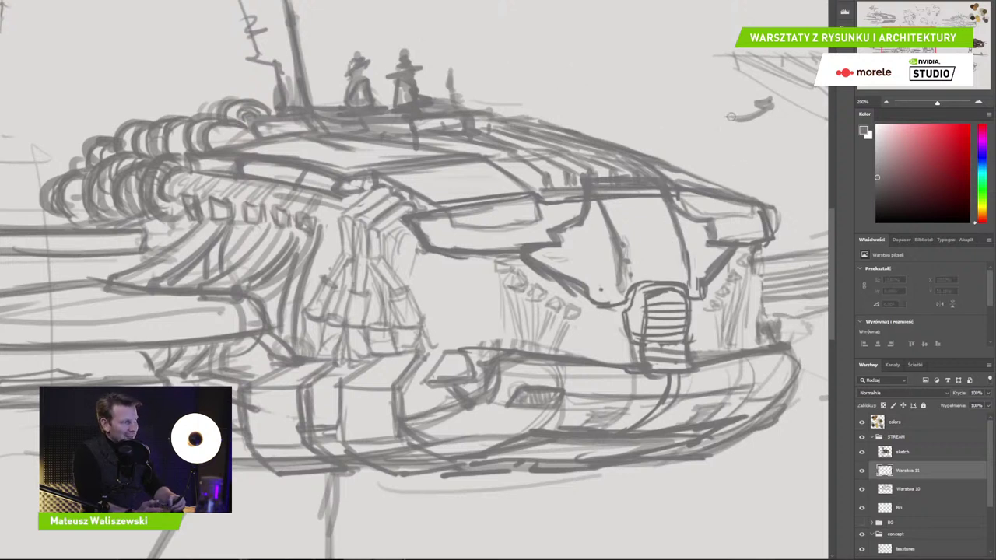
Add a light stroke on the side visor panel and choose a darker grey as the brush colour
drag(279, 252, 310, 257)
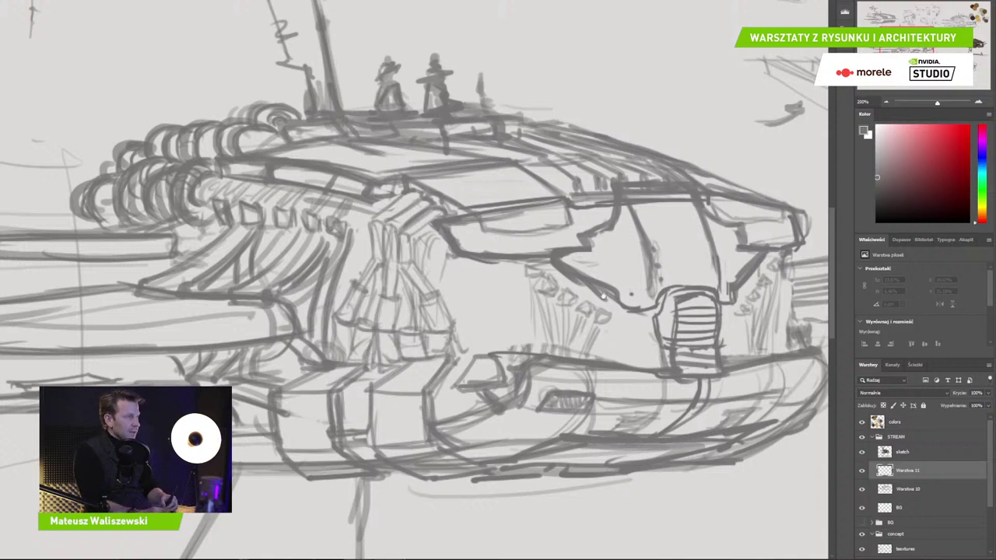
drag(623, 307, 582, 310)
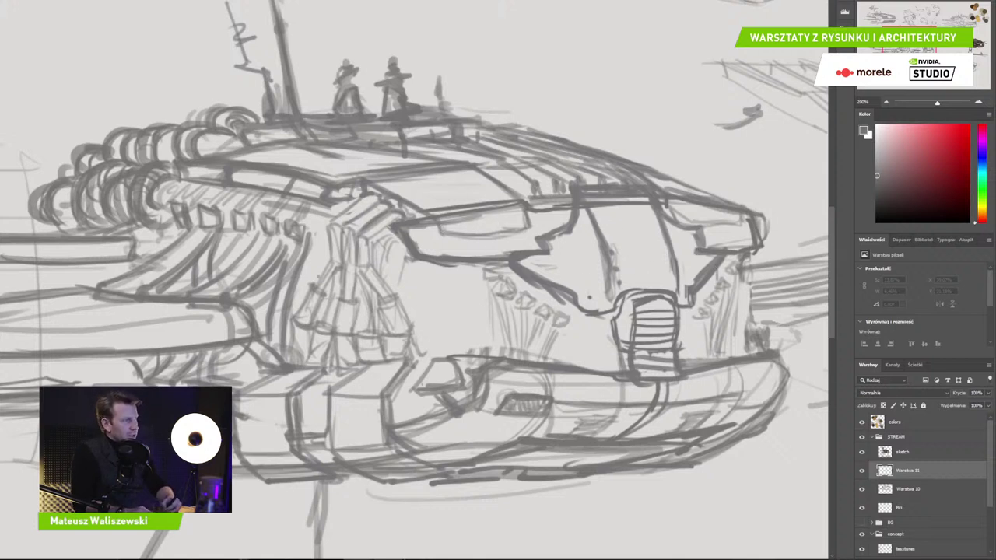
mouse_move(433, 216)
mouse_down()
mouse_move(454, 234)
mouse_move(522, 231)
mouse_up()
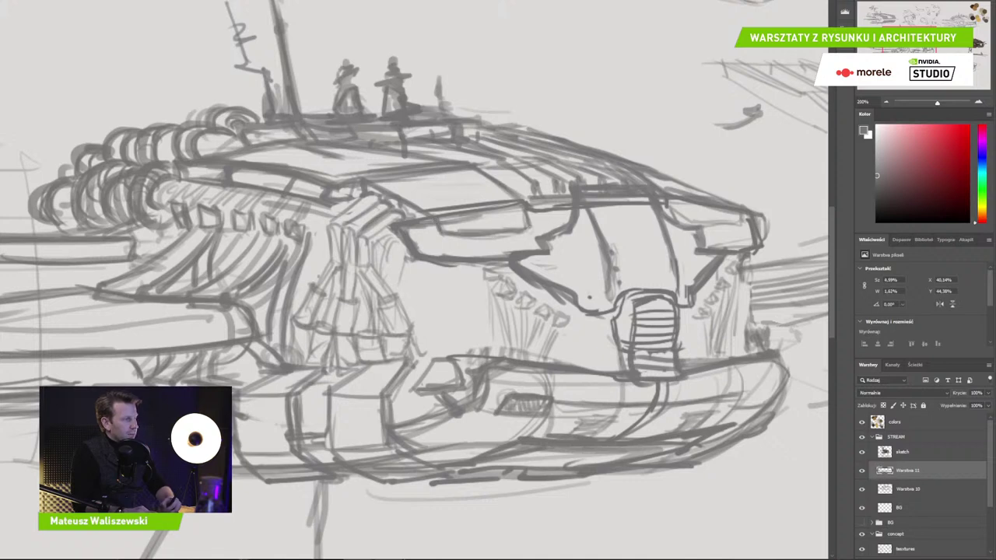
key(ctrl+plus)
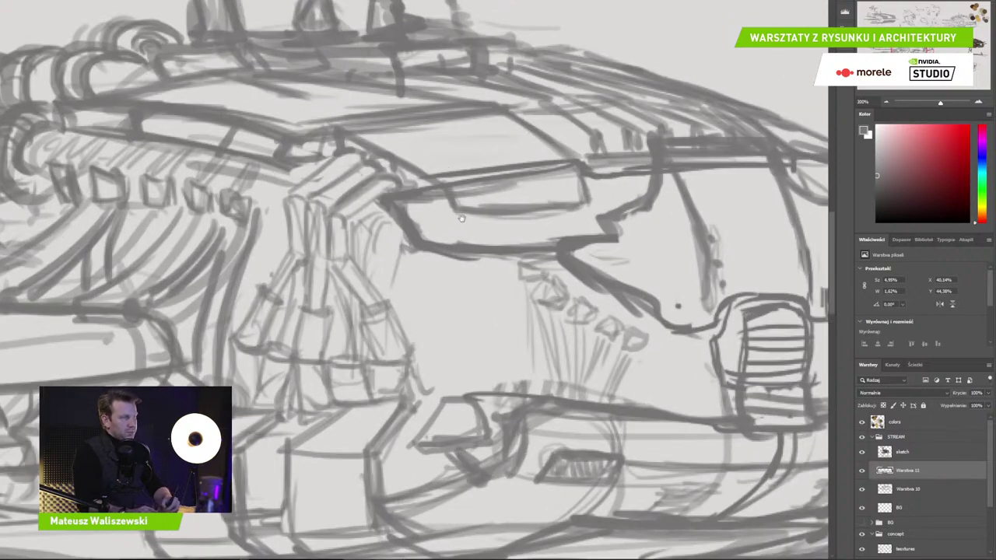
drag(461, 145, 470, 195)
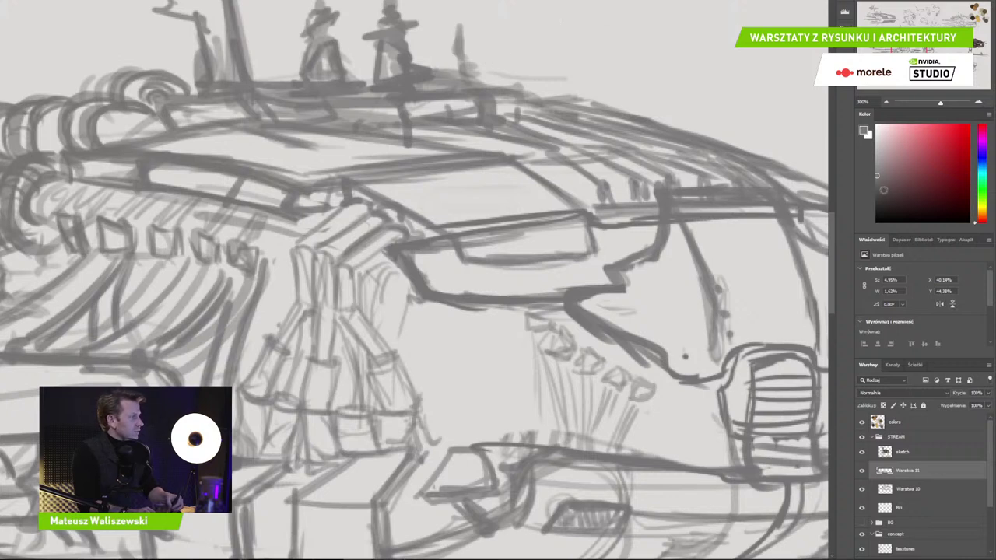
click(876, 193)
Trace the lower edge of the central front plate in dark line, arching it over the ribbed grille
drag(650, 337, 584, 294)
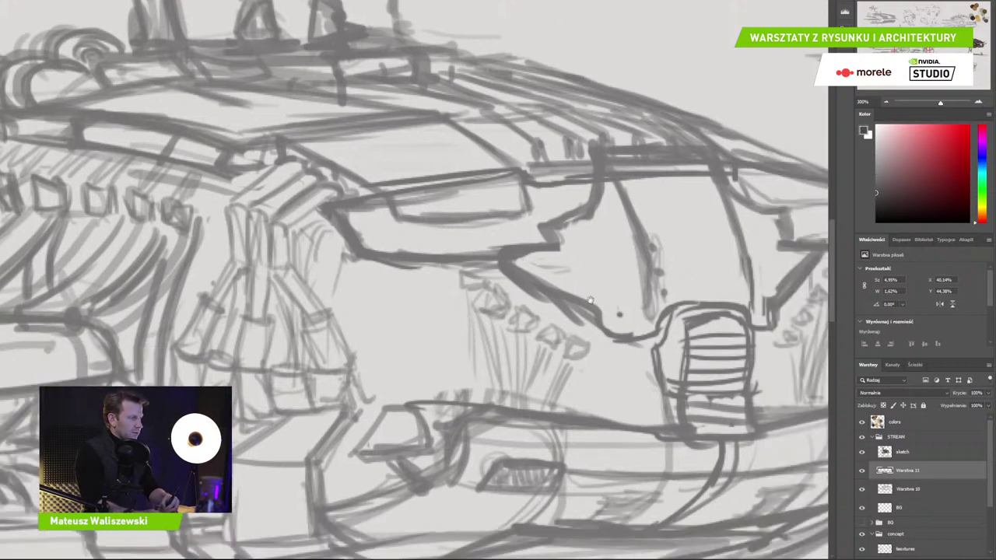
drag(532, 260, 569, 269)
key(ctrl+plus)
scroll(558, 282, down, 1)
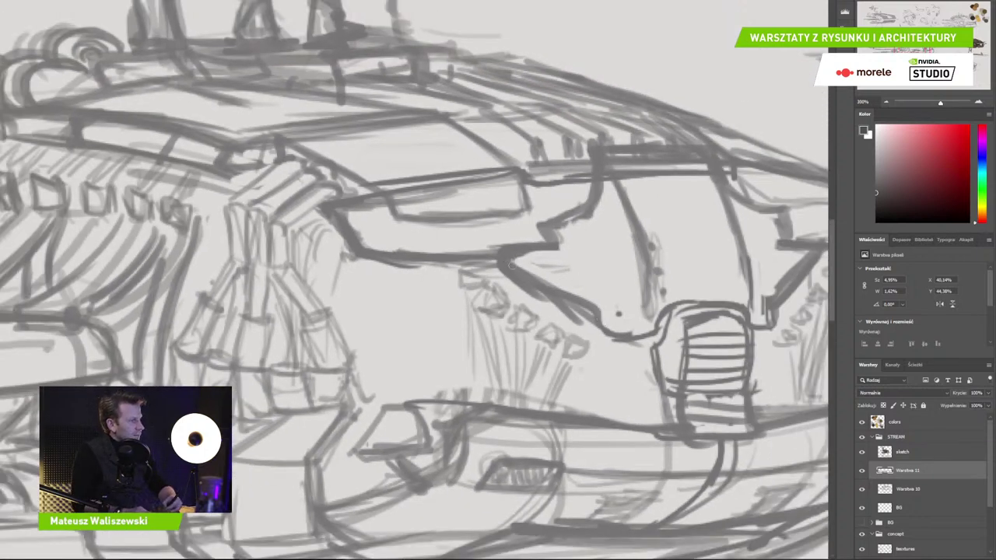
mouse_move(504, 259)
mouse_down()
mouse_move(632, 337)
mouse_move(658, 336)
mouse_move(688, 306)
mouse_move(739, 303)
mouse_move(755, 327)
mouse_move(772, 328)
mouse_up()
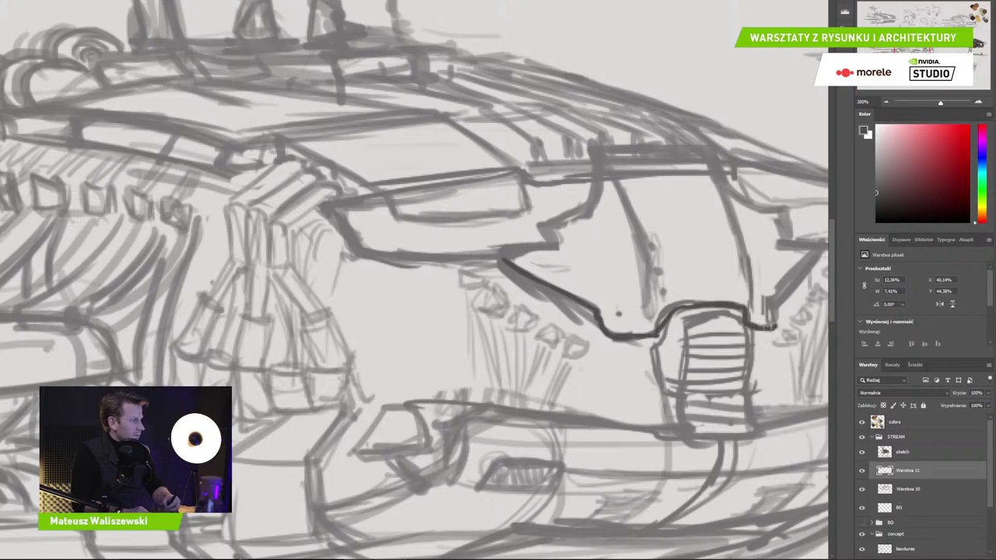
Outline the front plate's top and notched sides, adding its rivet dots, inner crease lines and the adjoining visor's lower edge
drag(711, 147, 729, 204)
mouse_move(712, 153)
mouse_down()
mouse_move(665, 152)
mouse_move(672, 141)
mouse_move(700, 149)
mouse_move(623, 147)
mouse_move(656, 146)
mouse_move(602, 164)
mouse_move(592, 195)
mouse_move(548, 232)
mouse_move(548, 249)
mouse_move(339, 250)
mouse_up()
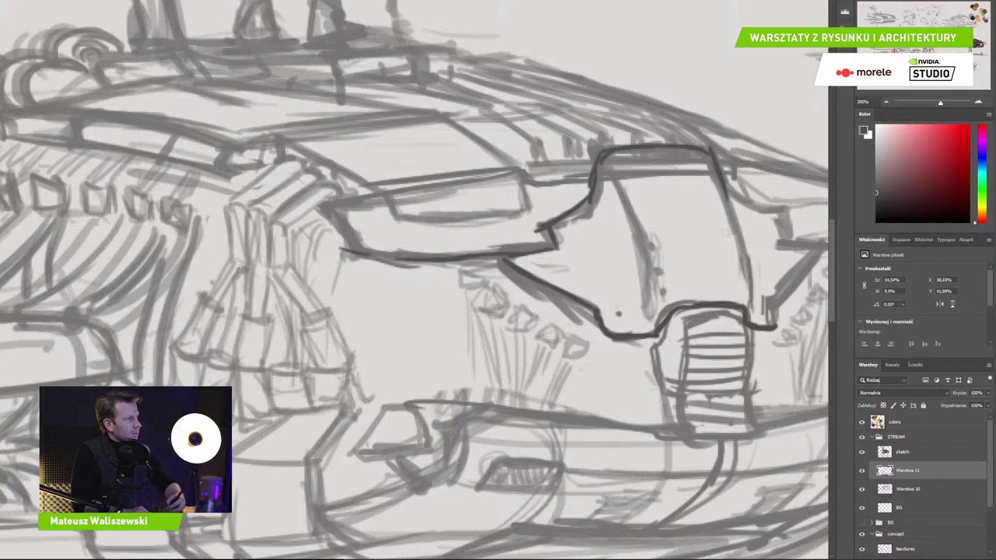
mouse_move(722, 177)
mouse_down()
mouse_move(763, 209)
mouse_move(745, 204)
mouse_move(777, 209)
mouse_move(785, 241)
mouse_move(824, 245)
mouse_move(793, 248)
mouse_move(783, 228)
mouse_move(817, 249)
mouse_move(773, 323)
mouse_up()
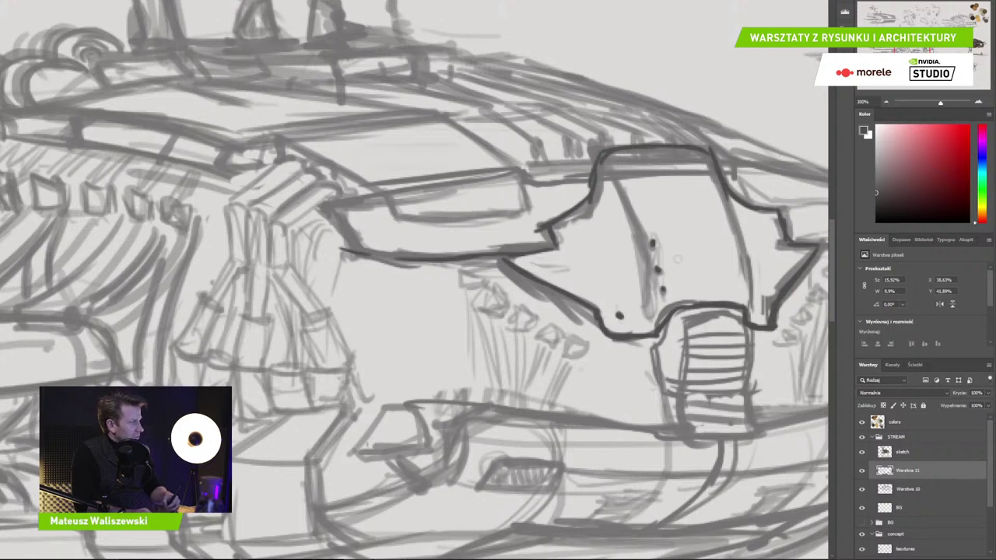
drag(724, 184, 739, 238)
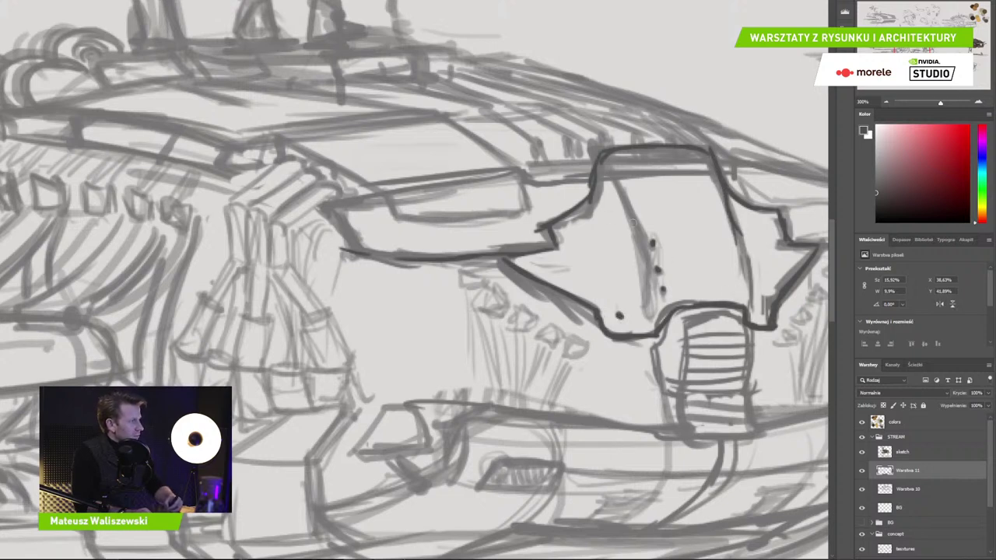
mouse_move(615, 179)
mouse_down()
mouse_move(629, 208)
mouse_move(607, 189)
mouse_move(622, 198)
mouse_up()
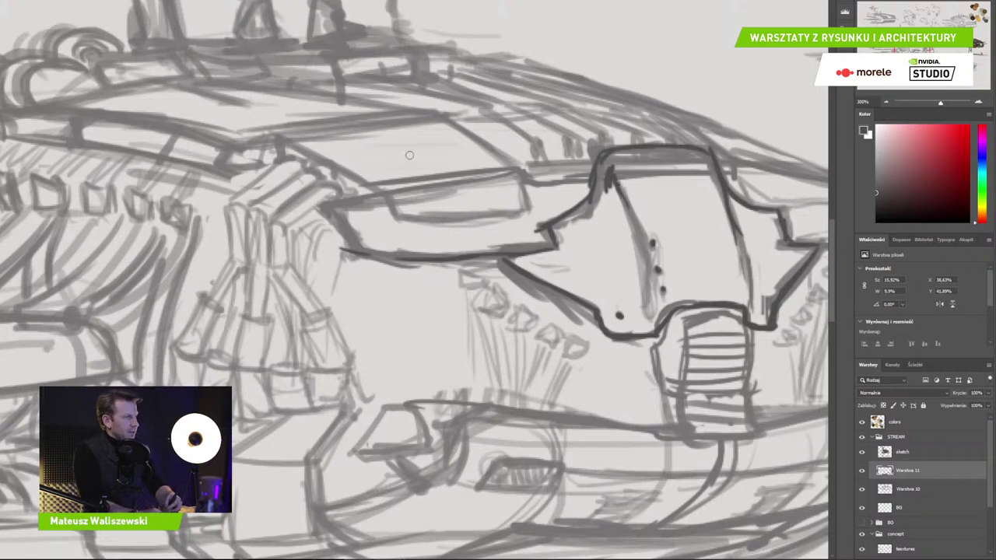
Outline the side visor beside the front plate and the inset window along its upper edge
mouse_move(331, 207)
mouse_down()
mouse_move(353, 254)
mouse_move(511, 257)
mouse_up()
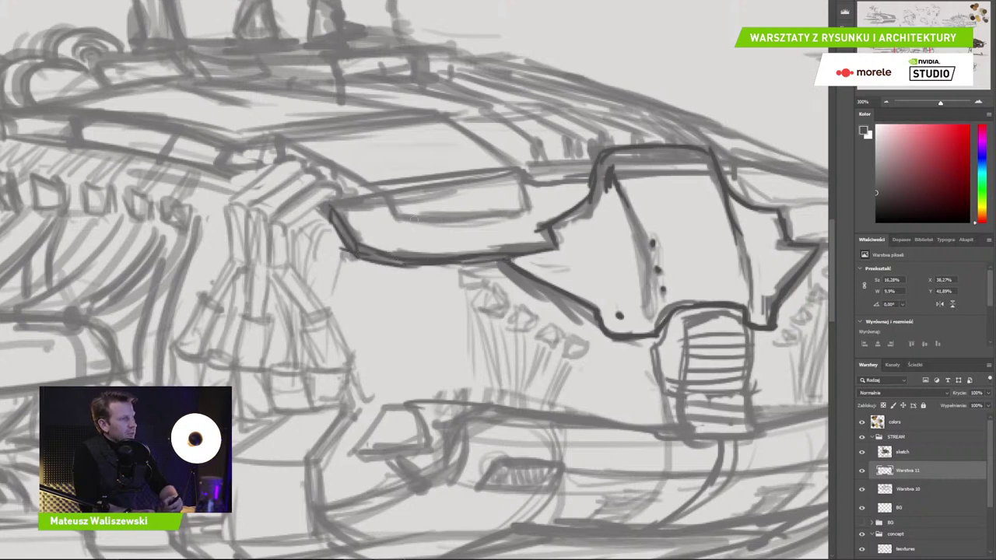
drag(330, 207, 395, 201)
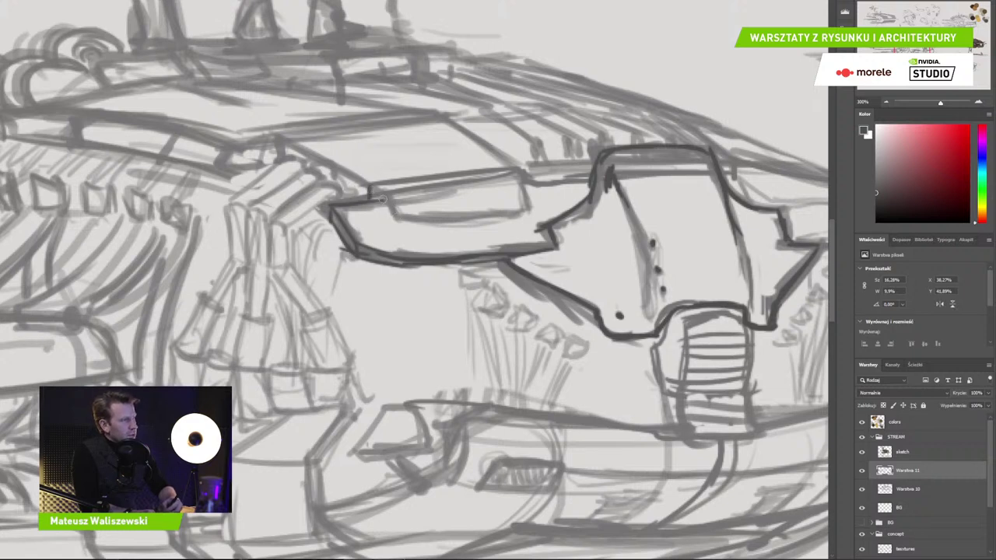
mouse_move(381, 198)
mouse_down()
mouse_move(394, 211)
mouse_move(393, 199)
mouse_move(398, 217)
mouse_move(493, 222)
mouse_move(529, 215)
mouse_move(522, 180)
mouse_up()
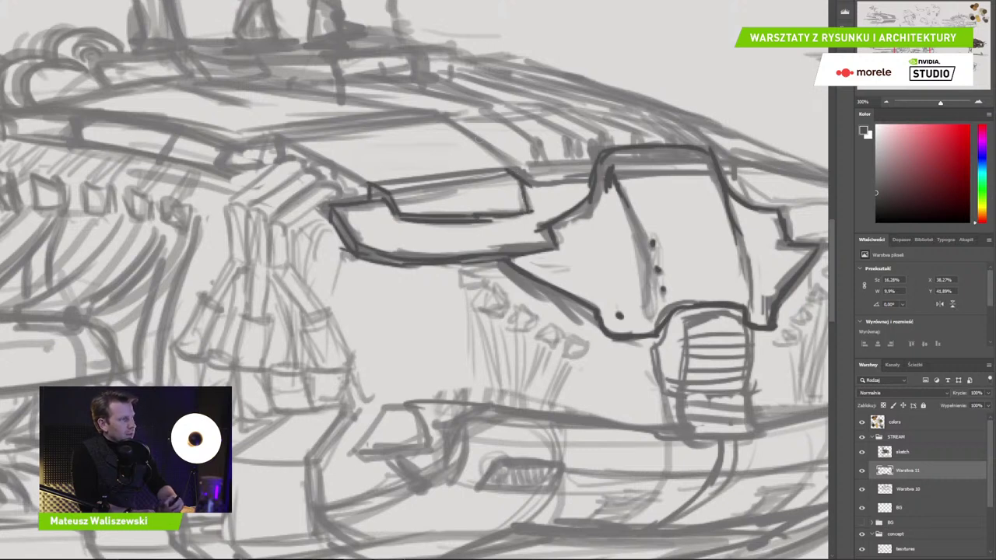
drag(381, 190, 512, 174)
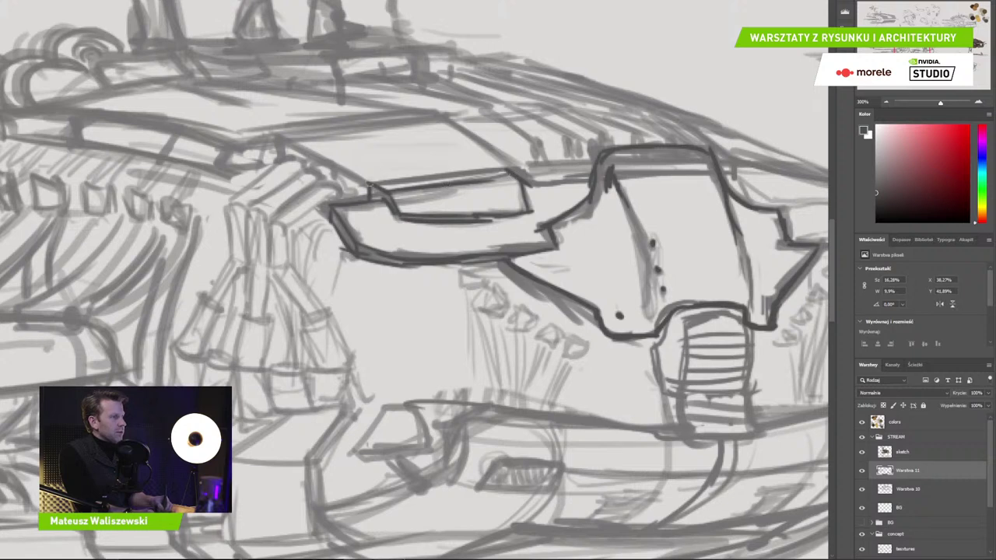
drag(369, 185, 510, 169)
Outline the four-sided roof panel above the inset window, redrawing its edges until they follow the sketch
drag(617, 227, 641, 266)
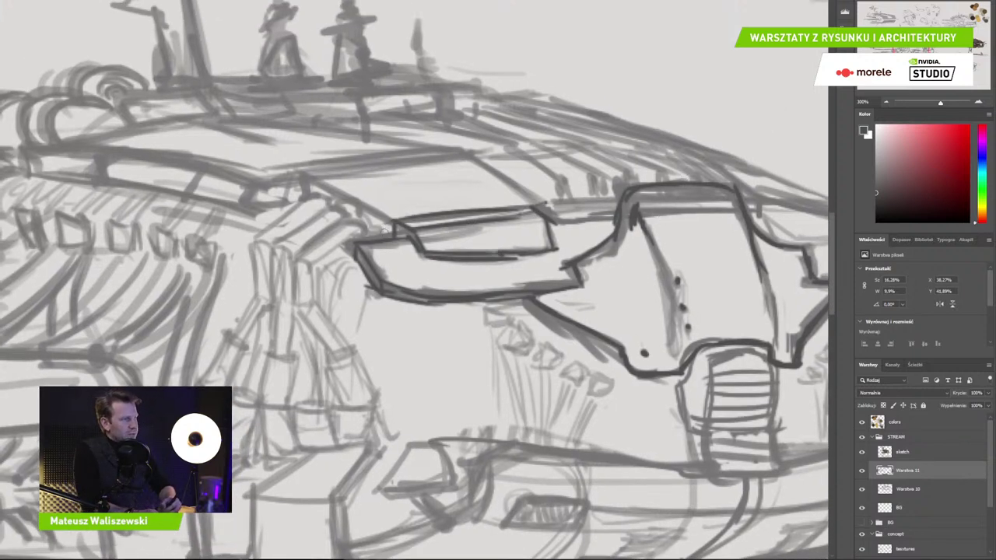
drag(387, 234, 387, 218)
mouse_move(305, 178)
mouse_down()
mouse_move(389, 220)
mouse_move(490, 197)
mouse_move(392, 216)
mouse_up()
key(ctrl+z)
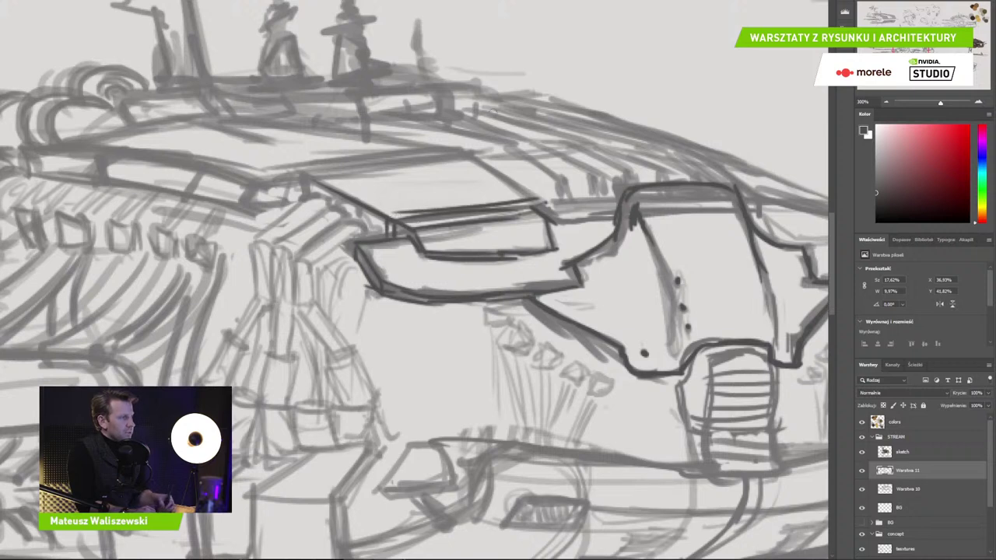
key(ctrl+z)
mouse_move(545, 204)
mouse_down()
mouse_move(464, 151)
mouse_move(308, 178)
mouse_up()
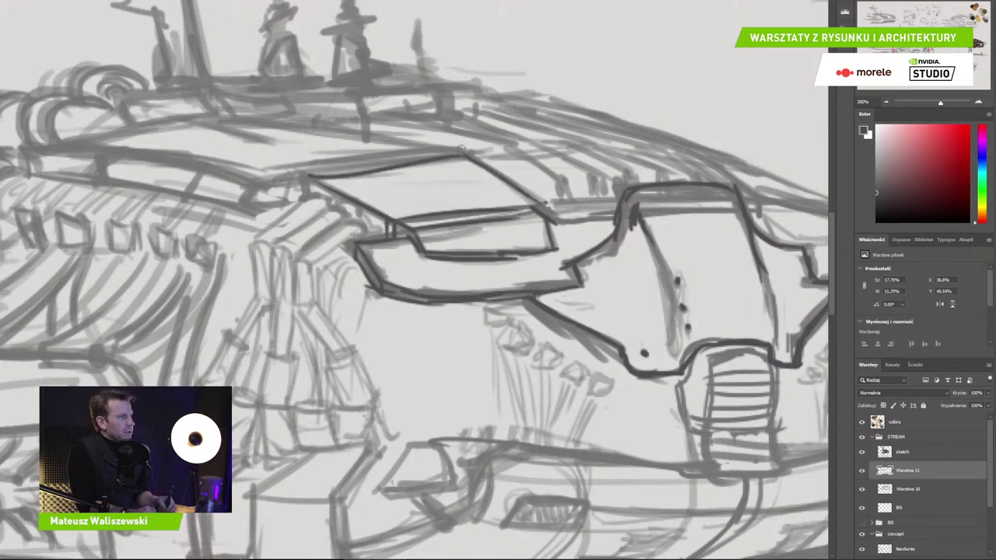
key(ctrl+z)
mouse_move(461, 147)
mouse_down()
mouse_move(266, 186)
mouse_move(342, 168)
mouse_up()
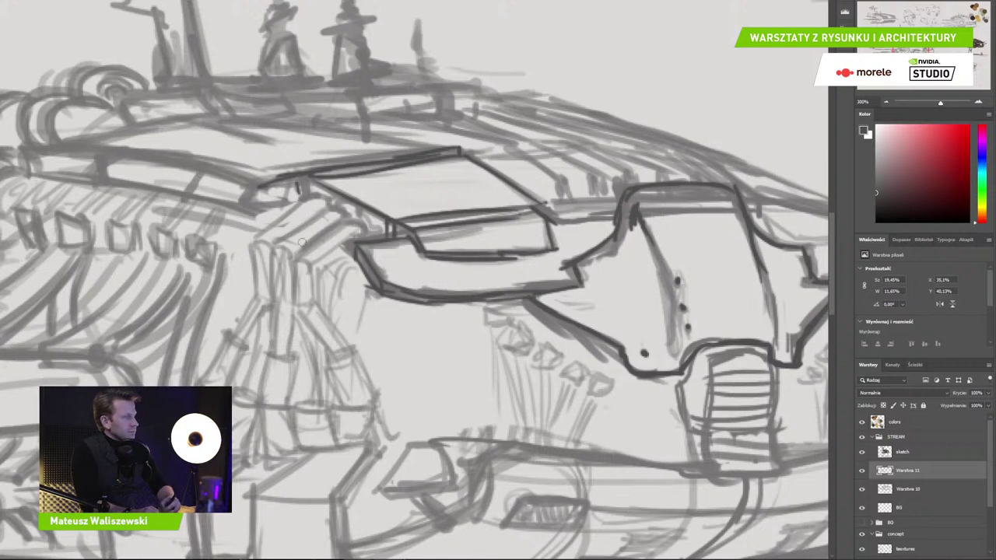
Outline the cluster of curved pipe ends beside the near corner of the roof panel in dark line
drag(305, 187, 312, 196)
mouse_move(322, 198)
mouse_down()
mouse_move(360, 230)
mouse_move(319, 242)
mouse_move(336, 247)
mouse_move(300, 221)
mouse_move(261, 233)
mouse_move(285, 229)
mouse_move(281, 221)
mouse_up()
drag(347, 234, 328, 245)
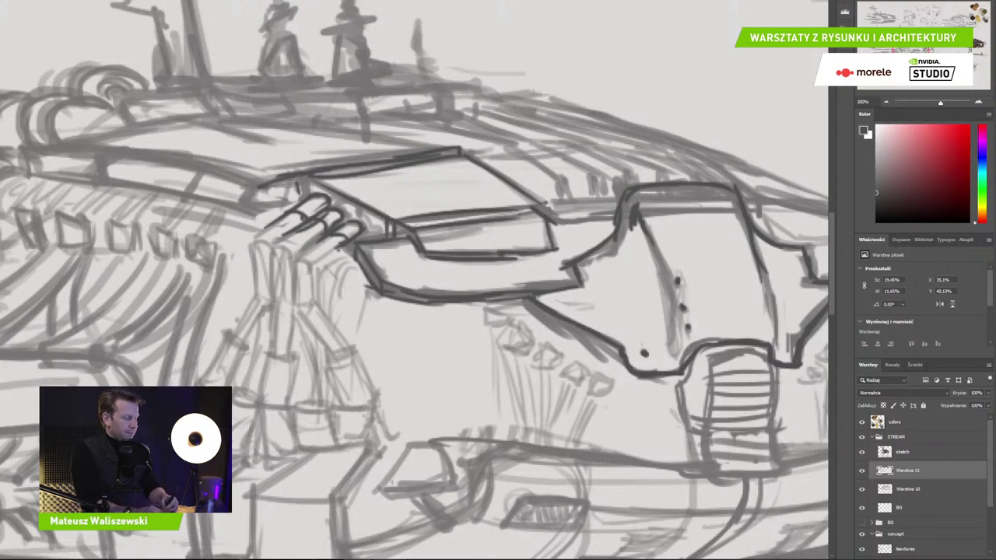
Trace the ledge between the roof panel and the front plate, adding the short upright ends of the ribs above it
mouse_move(440, 236)
mouse_down()
mouse_move(462, 245)
mouse_move(425, 255)
mouse_up()
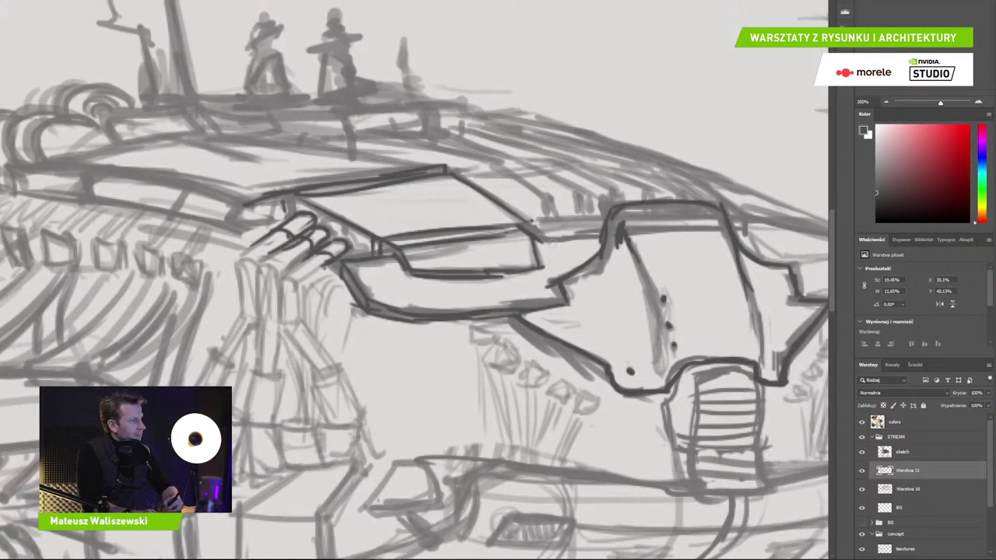
drag(537, 238, 603, 239)
mouse_move(548, 200)
mouse_down()
mouse_move(541, 233)
mouse_move(552, 236)
mouse_up()
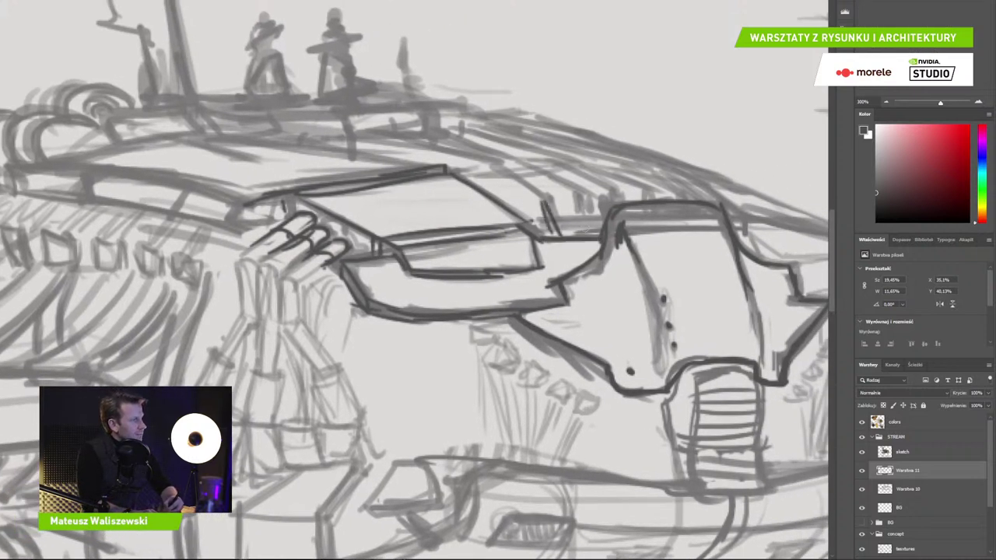
mouse_move(582, 198)
mouse_down()
mouse_move(575, 235)
mouse_move(585, 235)
mouse_up()
drag(616, 189, 613, 207)
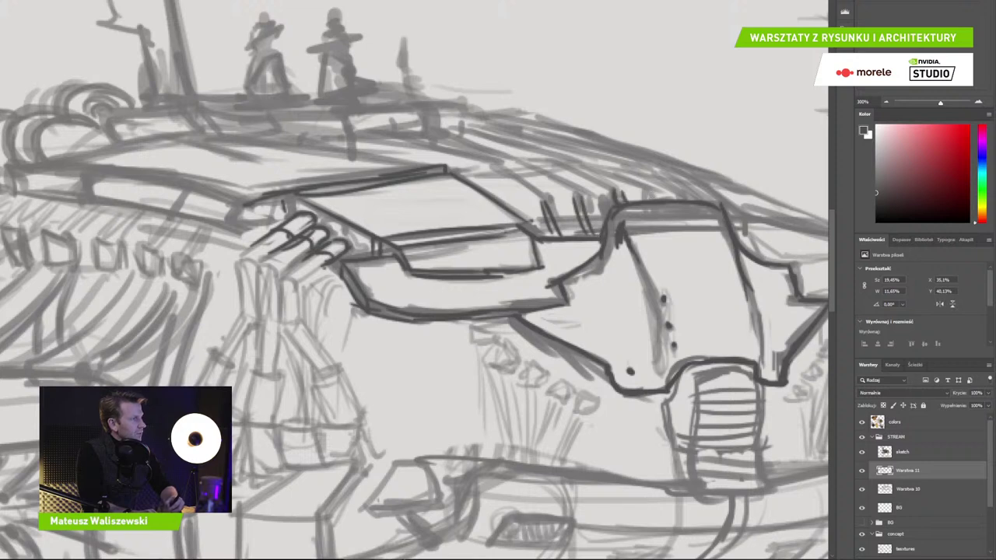
drag(677, 190, 682, 200)
drag(689, 191, 692, 201)
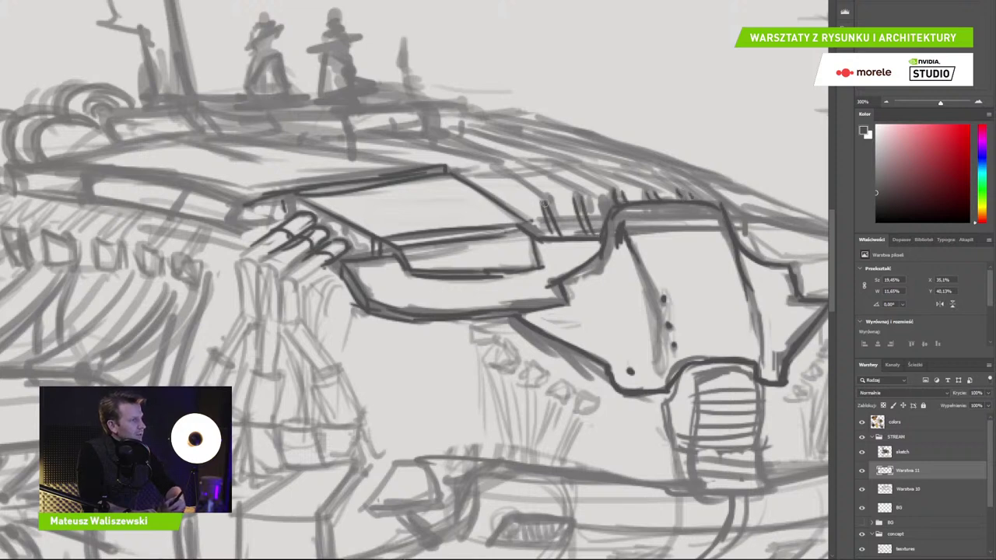
Draw the slanted front sections of the roof ribs running down to their upright ends and the front plate
mouse_move(546, 204)
mouse_down()
mouse_move(492, 165)
mouse_move(545, 199)
mouse_move(580, 198)
mouse_up()
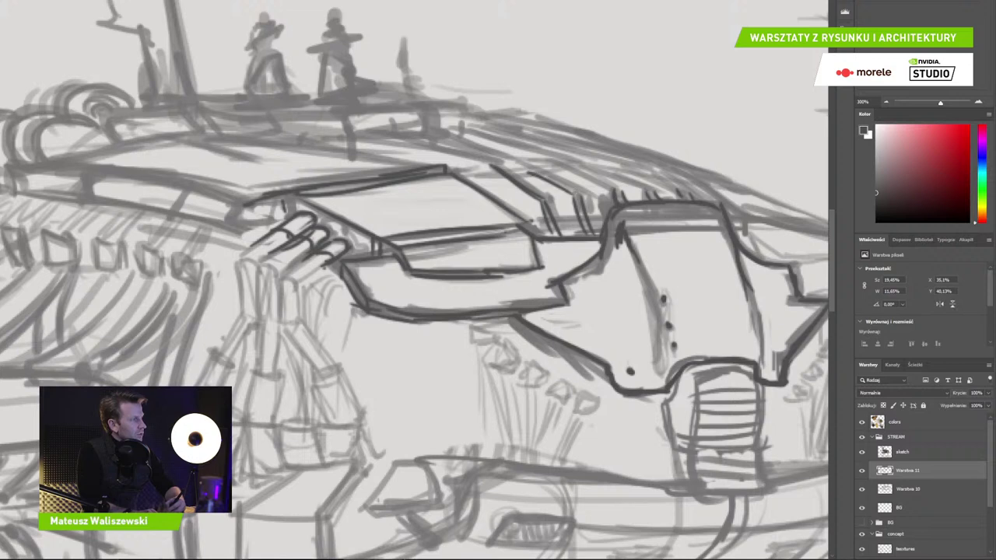
mouse_move(521, 165)
mouse_down()
mouse_move(578, 196)
mouse_move(534, 166)
mouse_move(586, 197)
mouse_move(619, 197)
mouse_up()
key(ctrl+z)
key(ctrl+z)
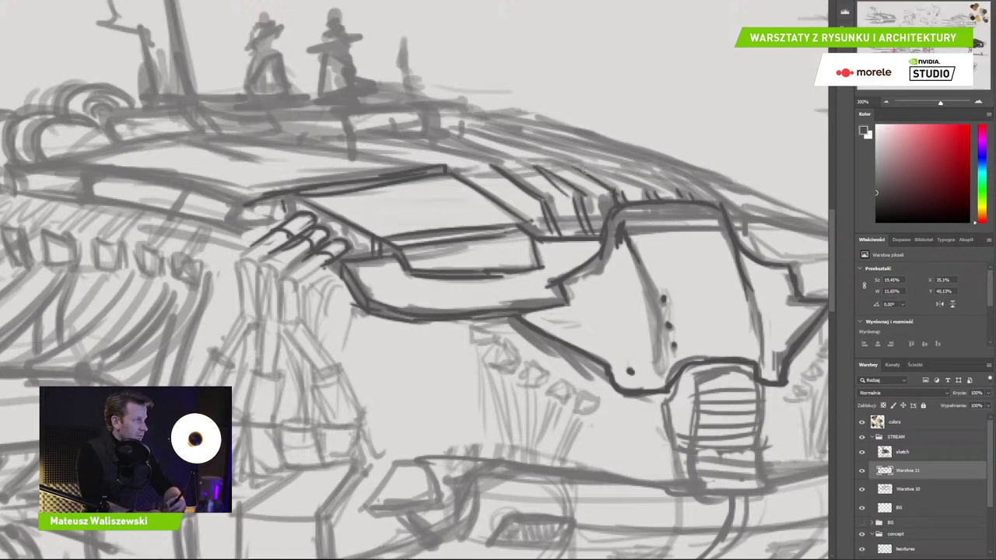
drag(568, 162, 655, 194)
drag(608, 166, 698, 195)
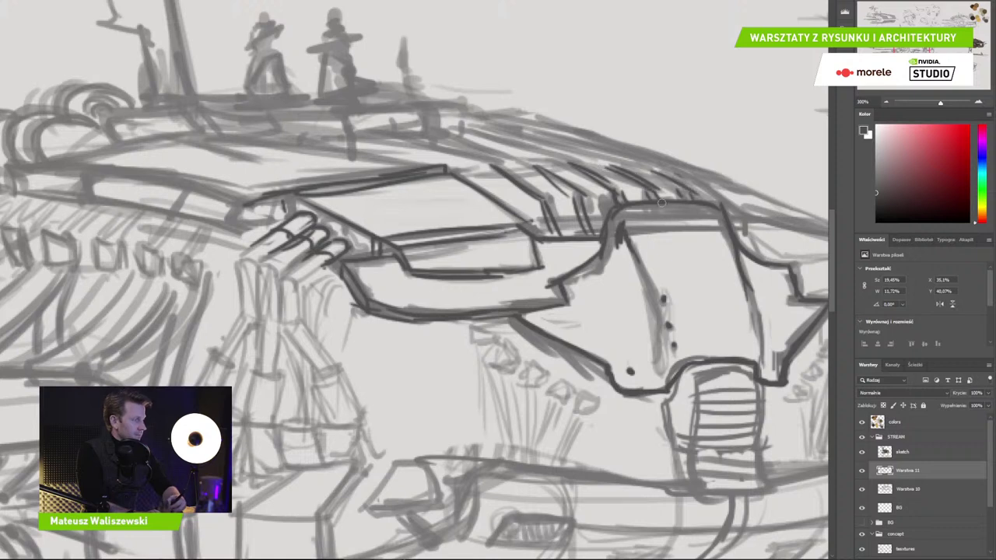
drag(744, 173, 449, 269)
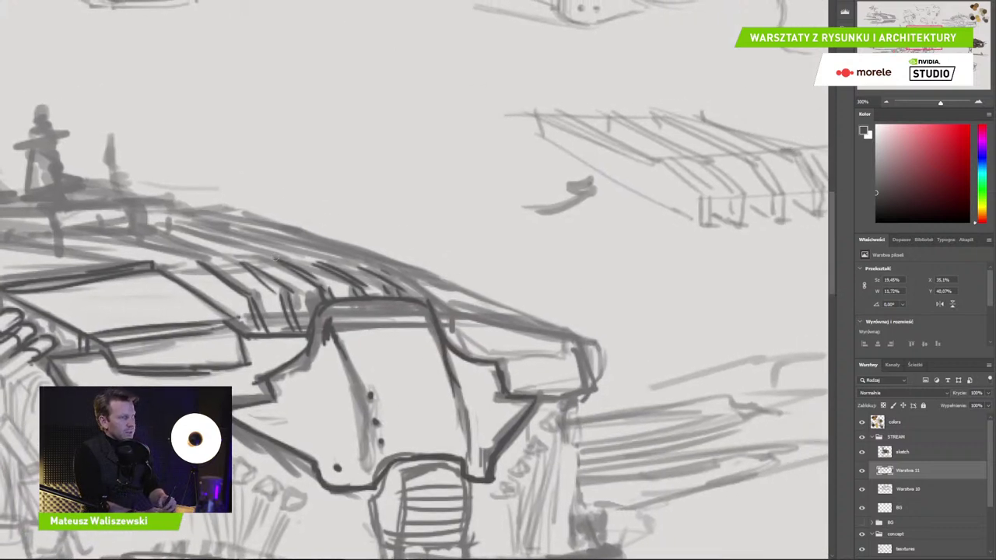
mouse_move(273, 253)
mouse_down()
mouse_move(410, 197)
mouse_move(398, 202)
mouse_up()
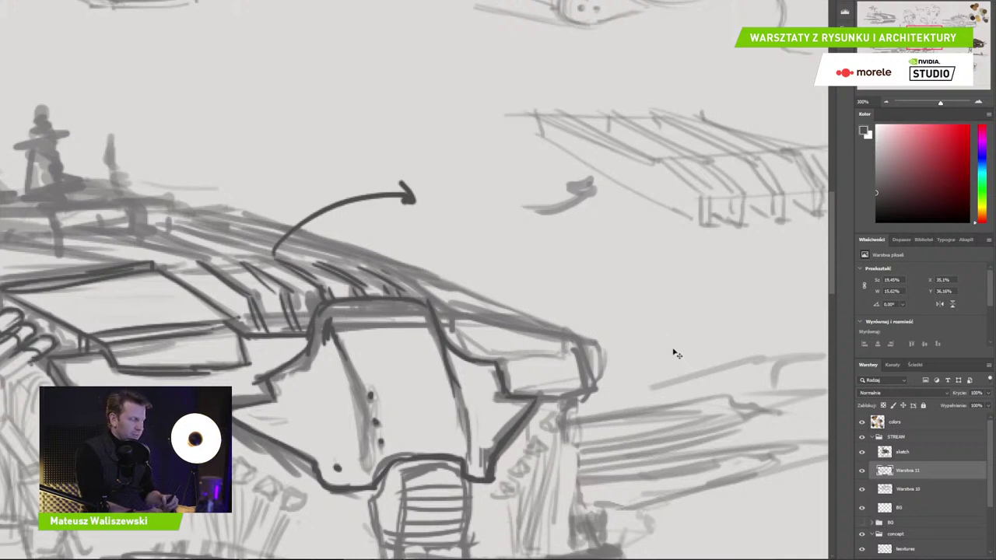
key(ctrl+z)
key(ctrl+z)
Extend the roof ribs back toward the upper deck with long parallel lines and define their rear ends
drag(85, 230, 206, 263)
drag(120, 232, 247, 265)
drag(155, 226, 272, 255)
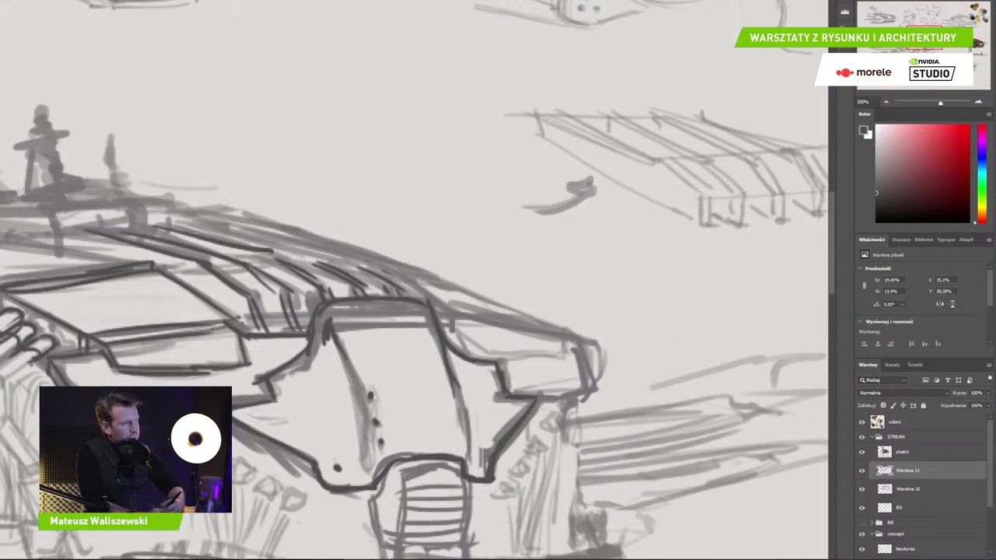
key(ctrl+z)
drag(155, 224, 269, 259)
drag(173, 224, 313, 261)
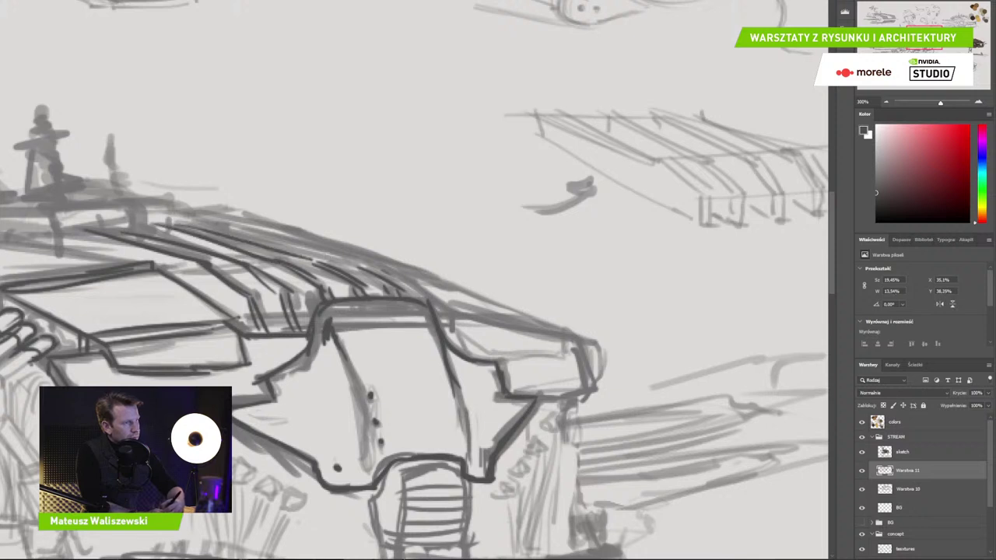
drag(218, 225, 363, 270)
mouse_move(79, 231)
mouse_down()
mouse_move(207, 253)
mouse_move(152, 229)
mouse_move(214, 234)
mouse_move(177, 228)
mouse_move(261, 251)
mouse_up()
drag(202, 222, 263, 240)
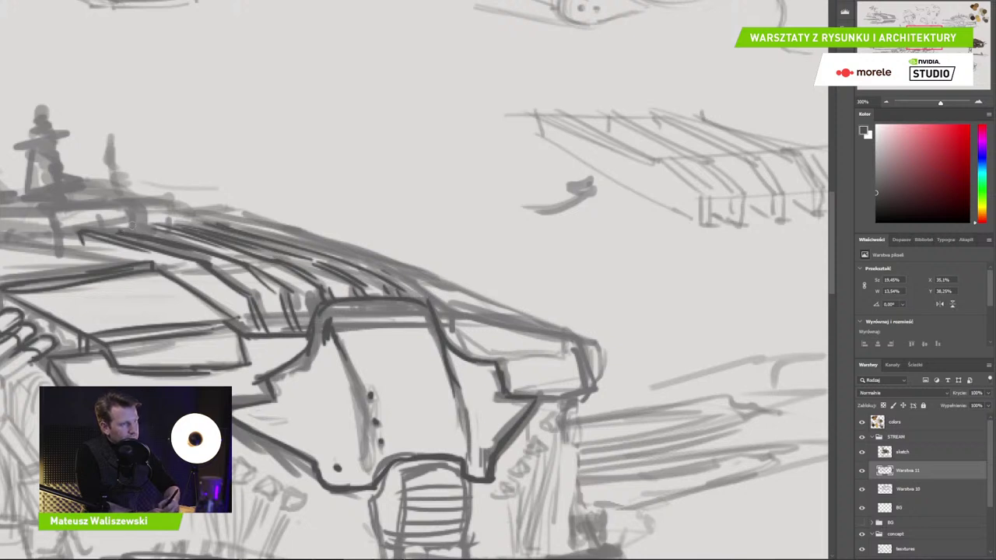
drag(151, 232, 187, 231)
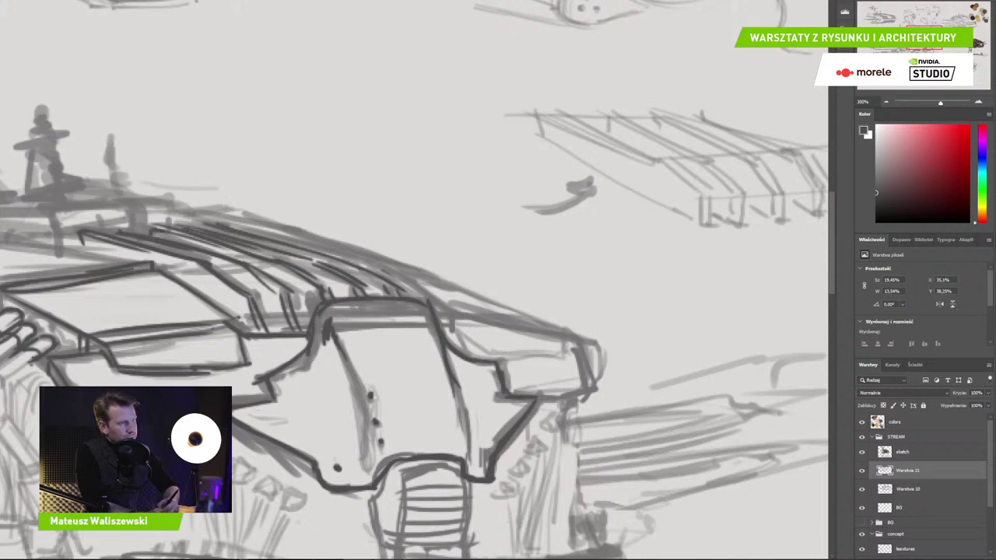
Trace the roof's outer silhouette from the rear of the ribs down to the far front corner, strengthening it with repeated strokes
mouse_move(193, 213)
mouse_down()
mouse_move(346, 231)
mouse_move(276, 225)
mouse_move(467, 285)
mouse_up()
drag(336, 250, 451, 284)
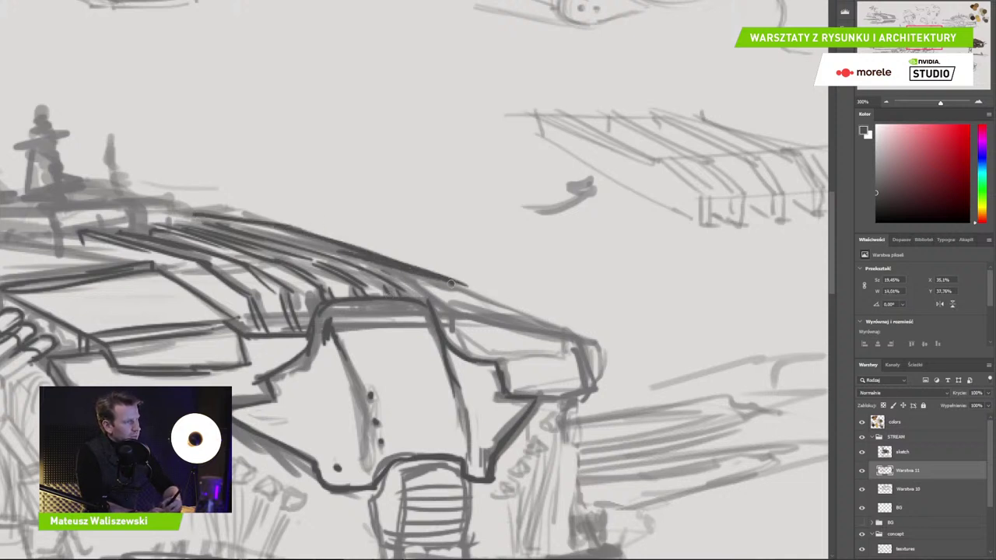
mouse_move(355, 260)
mouse_down()
mouse_move(455, 319)
mouse_move(567, 331)
mouse_up()
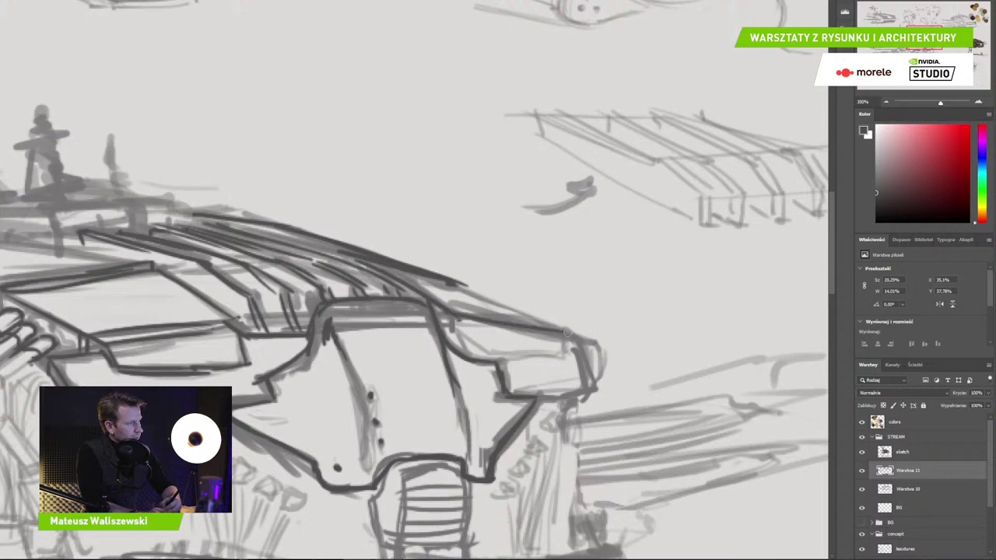
drag(458, 289, 558, 328)
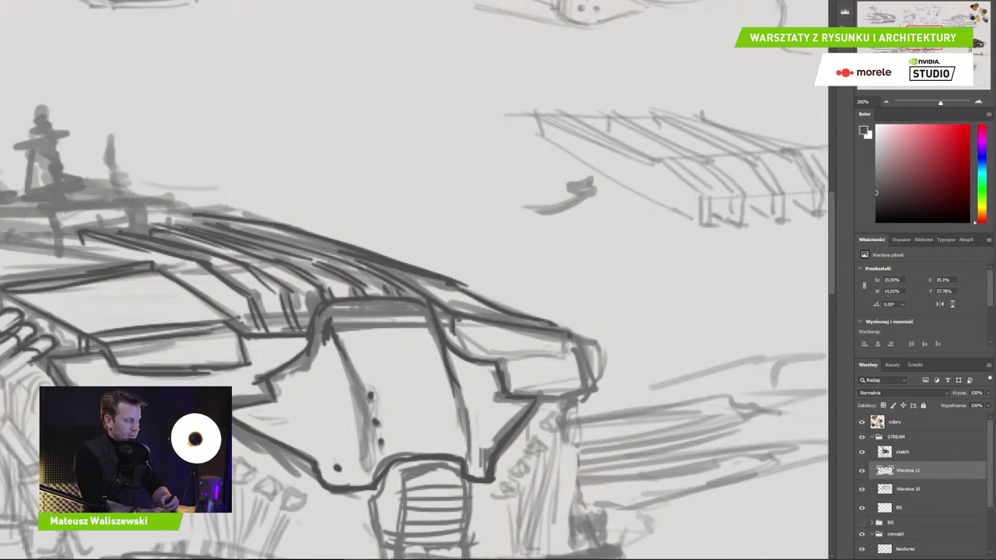
Outline the large flat roof slab behind the four-sided panel and add a hatched vent near its rear edge
mouse_move(267, 277)
mouse_down()
mouse_move(474, 305)
mouse_move(496, 320)
mouse_move(677, 327)
mouse_up()
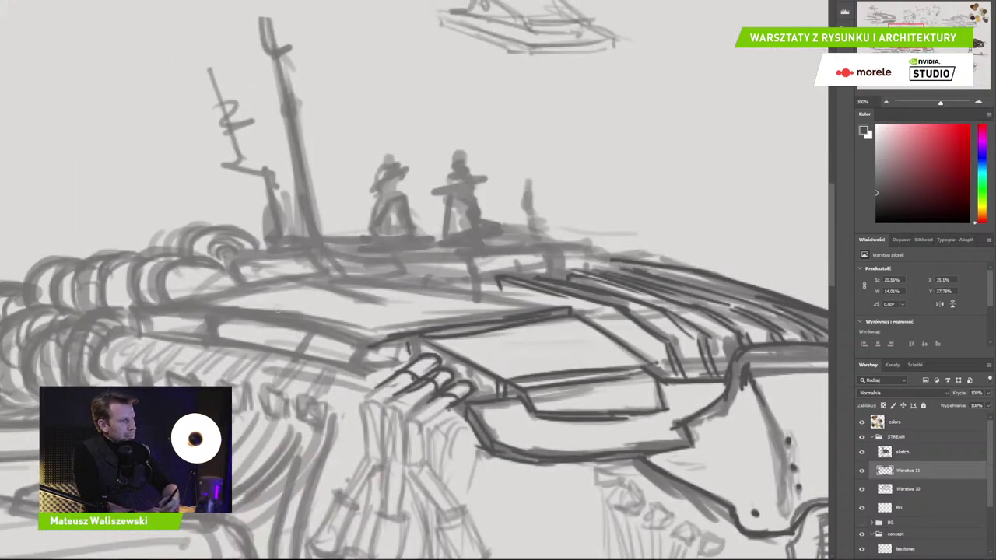
mouse_move(140, 308)
mouse_down()
mouse_move(265, 317)
mouse_move(377, 350)
mouse_up()
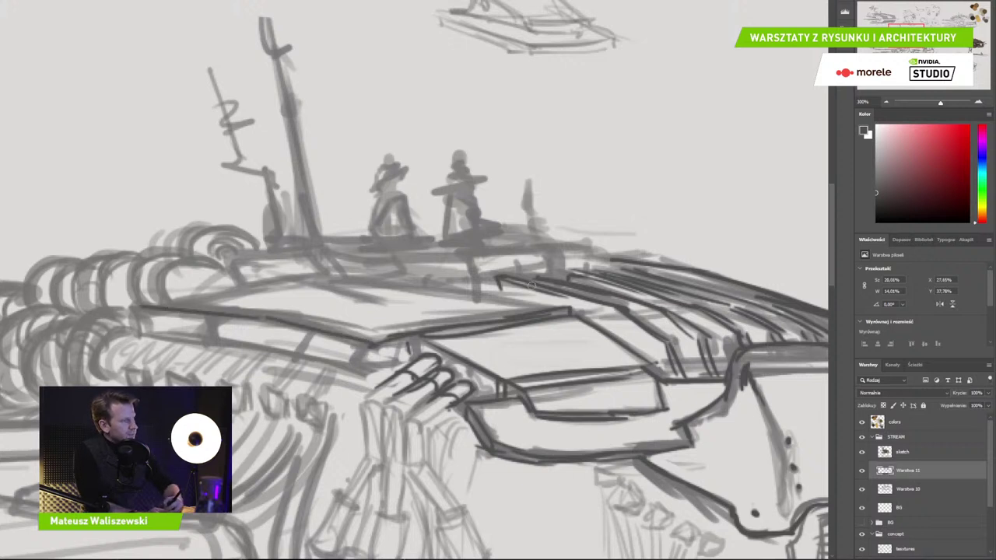
drag(541, 307, 451, 281)
key(ctrl+z)
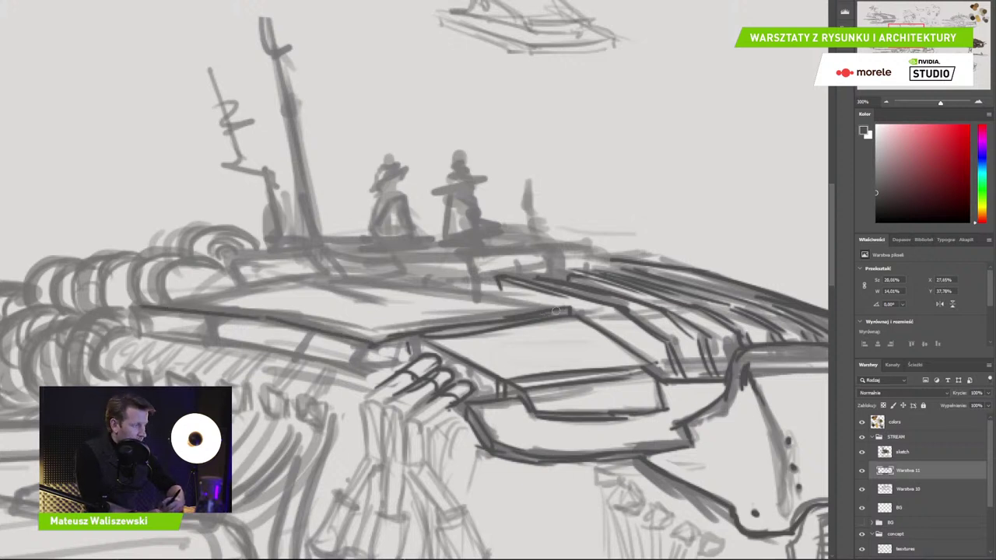
mouse_move(554, 308)
mouse_down()
mouse_move(342, 271)
mouse_move(167, 306)
mouse_up()
mouse_move(266, 279)
mouse_down()
mouse_move(338, 300)
mouse_move(344, 285)
mouse_move(379, 297)
mouse_move(281, 282)
mouse_move(314, 283)
mouse_up()
drag(279, 277, 318, 278)
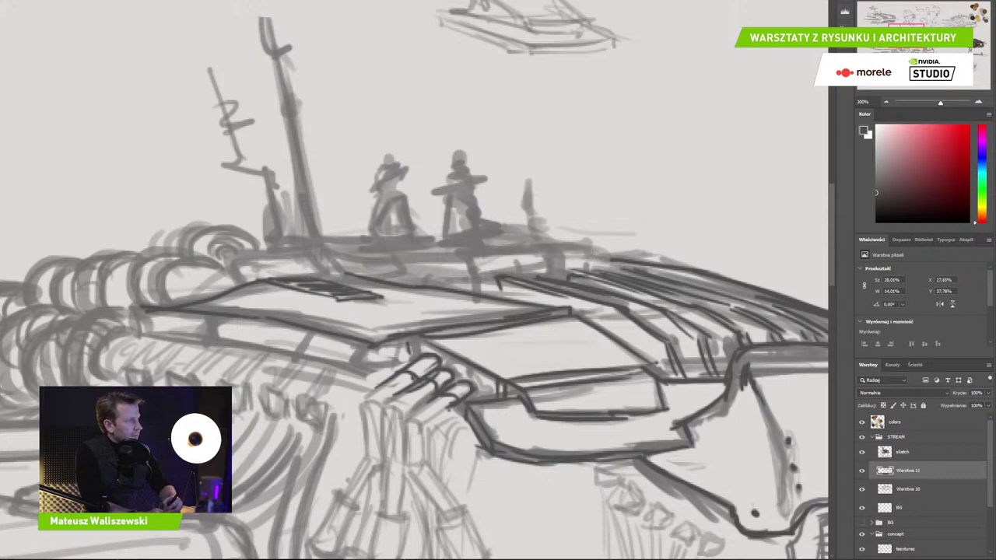
Outline the upper deck's far corner and the two slanted plates behind the roof slab, adding rivet dots to the plates
drag(596, 268, 593, 242)
drag(583, 244, 535, 245)
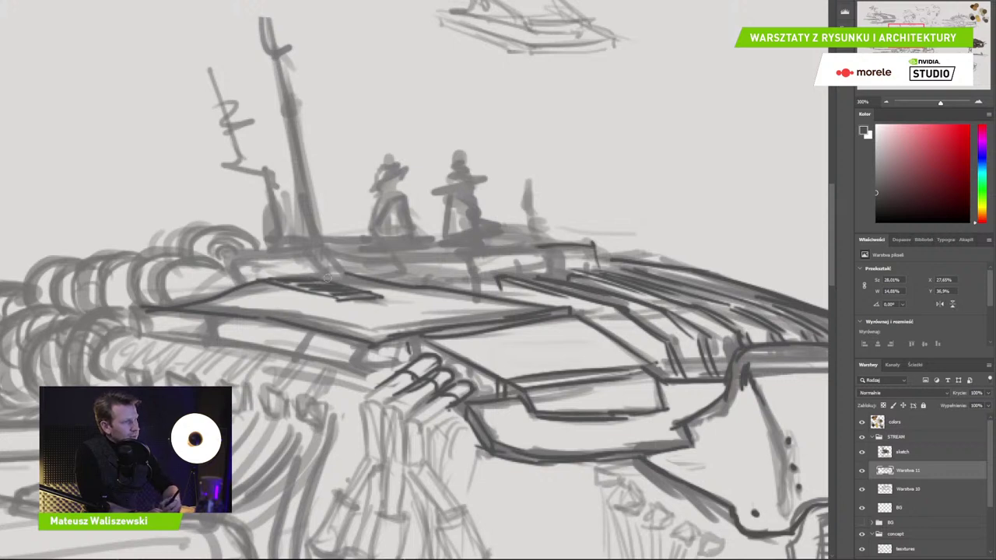
drag(327, 278, 297, 246)
mouse_move(229, 259)
mouse_down()
mouse_move(259, 283)
mouse_move(294, 279)
mouse_move(228, 254)
mouse_move(239, 283)
mouse_up()
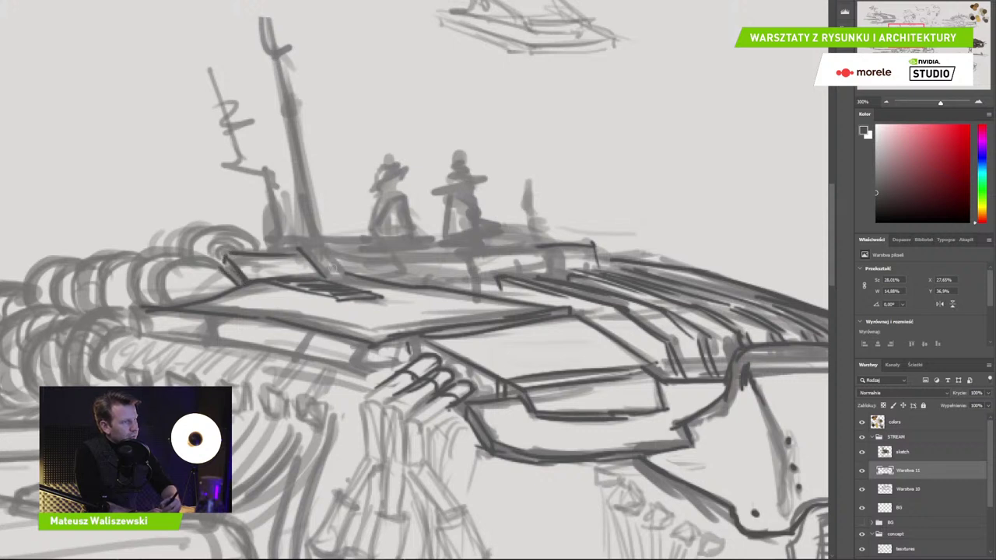
mouse_move(338, 275)
mouse_down()
mouse_move(321, 251)
mouse_move(347, 275)
mouse_move(368, 256)
mouse_move(398, 257)
mouse_move(409, 275)
mouse_up()
drag(399, 253, 392, 262)
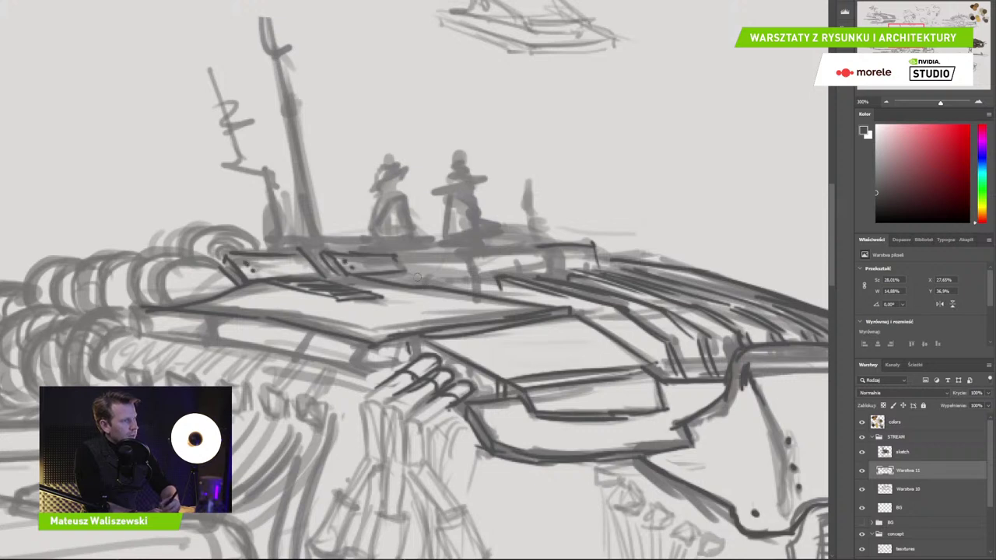
Trace the stepped edge of the upper deck beneath the standing figures and refine the line along the roof slab's rear
drag(600, 281, 431, 284)
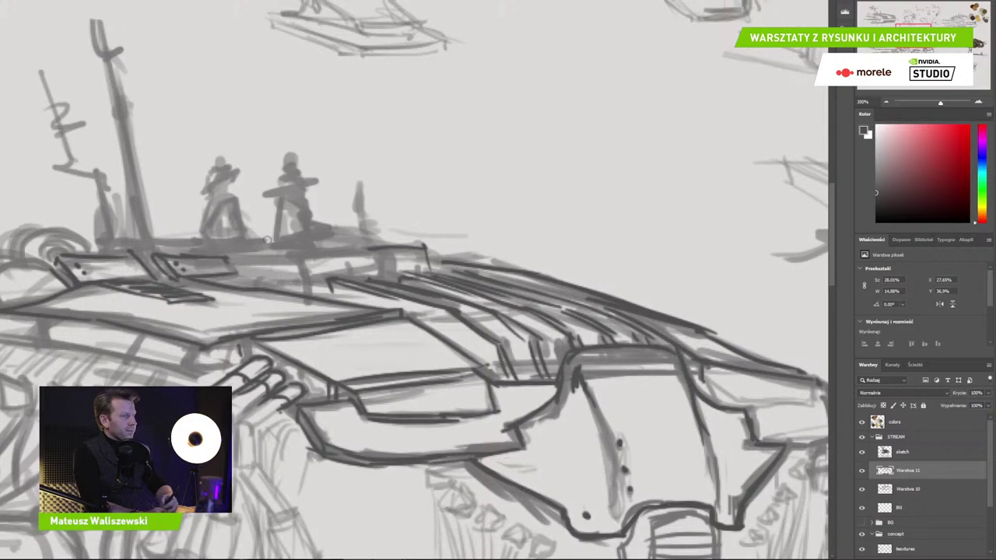
drag(195, 248, 387, 247)
mouse_move(311, 296)
mouse_down()
mouse_move(335, 288)
mouse_move(225, 280)
mouse_up()
Darken the outline and inner edge of the pointed plate in the detail sketches above the main concept
mouse_move(606, 161)
mouse_down()
mouse_move(459, 245)
mouse_move(157, 249)
mouse_move(31, 464)
mouse_move(81, 480)
mouse_up()
key(ctrl+minus)
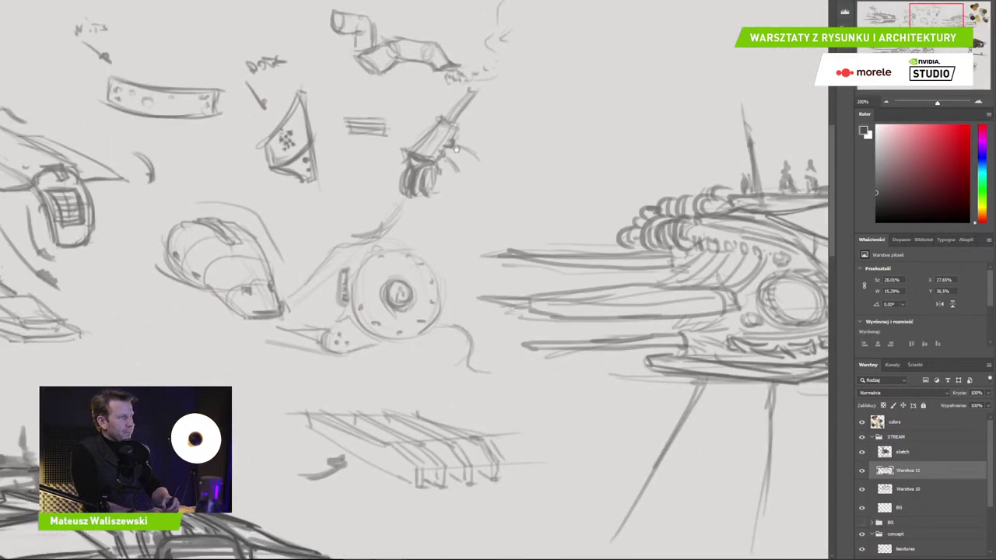
drag(401, 113, 647, 163)
mouse_move(516, 192)
mouse_down()
mouse_move(548, 148)
mouse_move(560, 206)
mouse_move(558, 191)
mouse_move(527, 212)
mouse_move(505, 193)
mouse_up()
drag(565, 229, 567, 203)
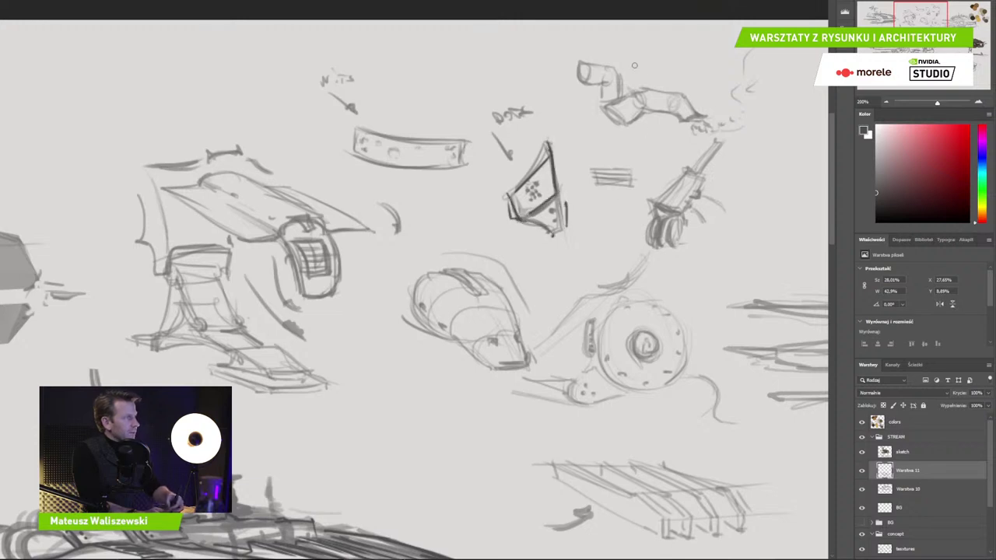
Darken the bent exhaust pipe detail sketch and the rivets and hole on the curved strip sketch
mouse_move(605, 109)
mouse_down()
mouse_move(632, 132)
mouse_move(623, 126)
mouse_move(644, 116)
mouse_up()
drag(611, 105, 655, 95)
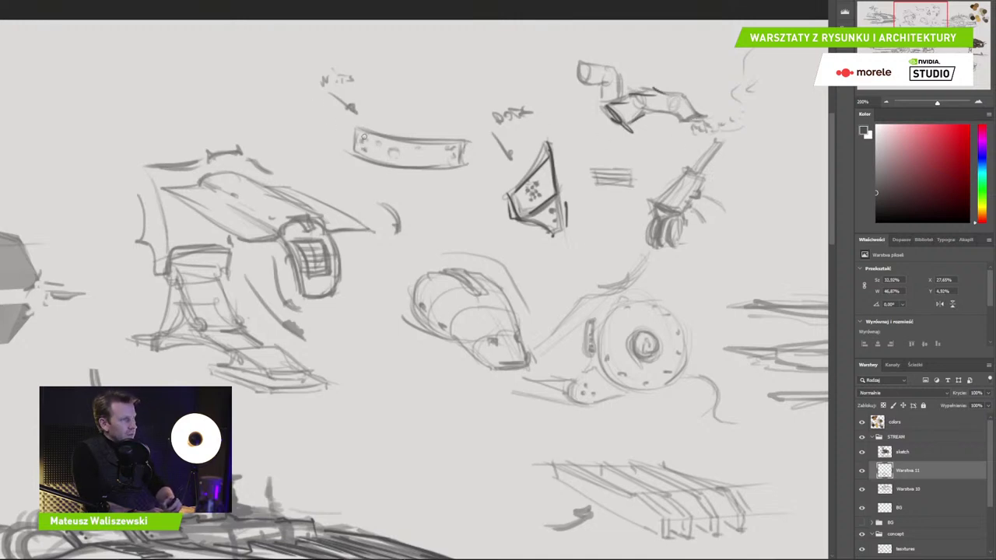
drag(383, 138, 403, 154)
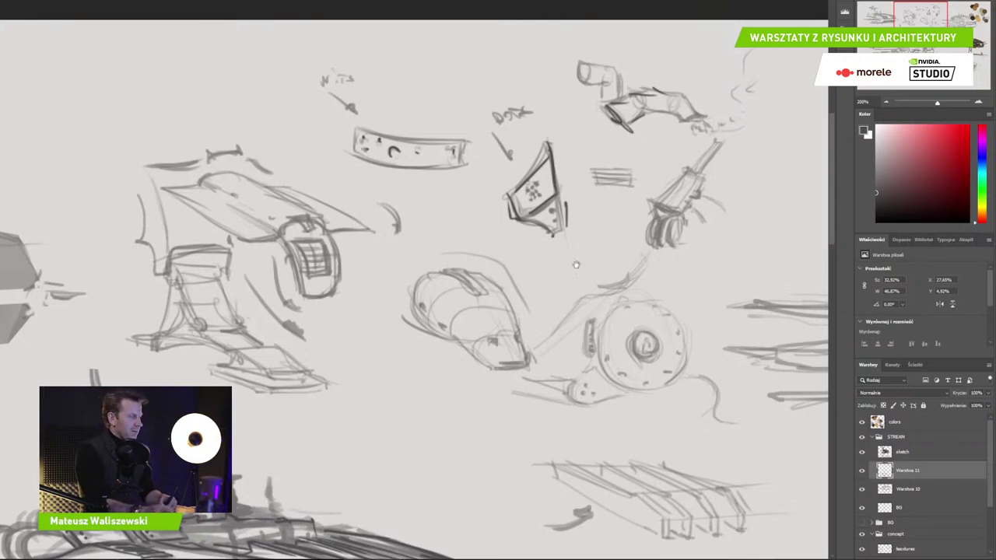
Outline the row of small tilted blocks on the main concept's hull below the visor and front plate
drag(749, 417, 634, 223)
drag(740, 202, 311, 302)
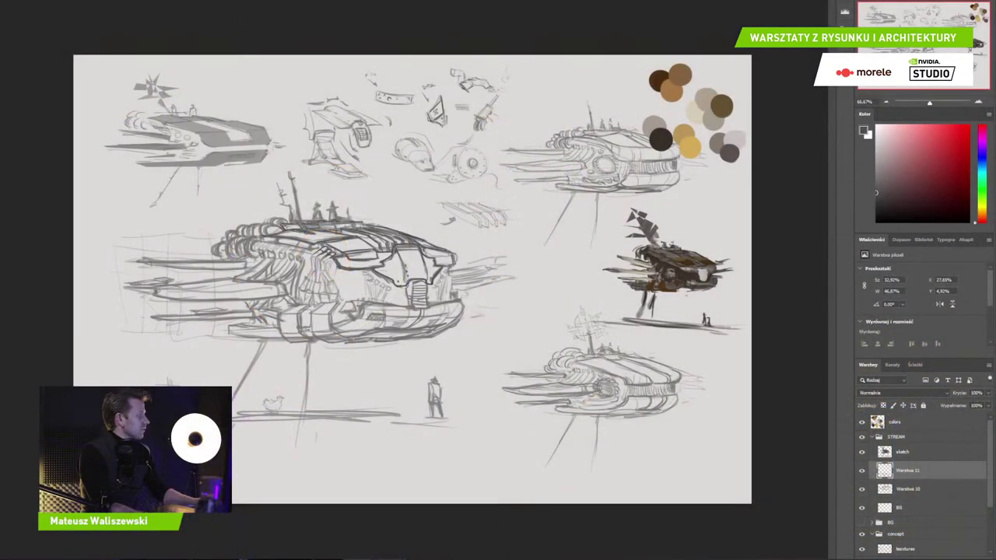
scroll(405, 336, up, 2)
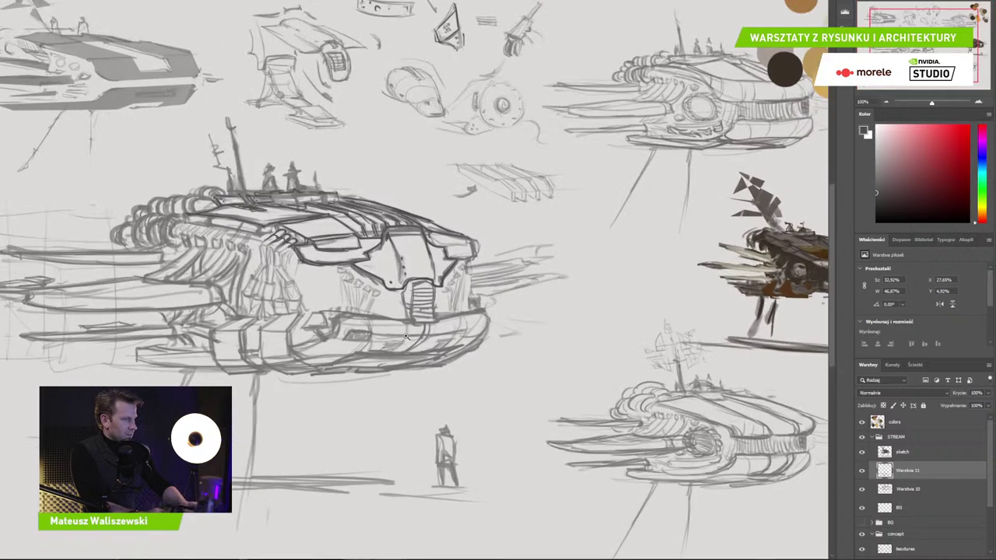
drag(350, 362, 478, 342)
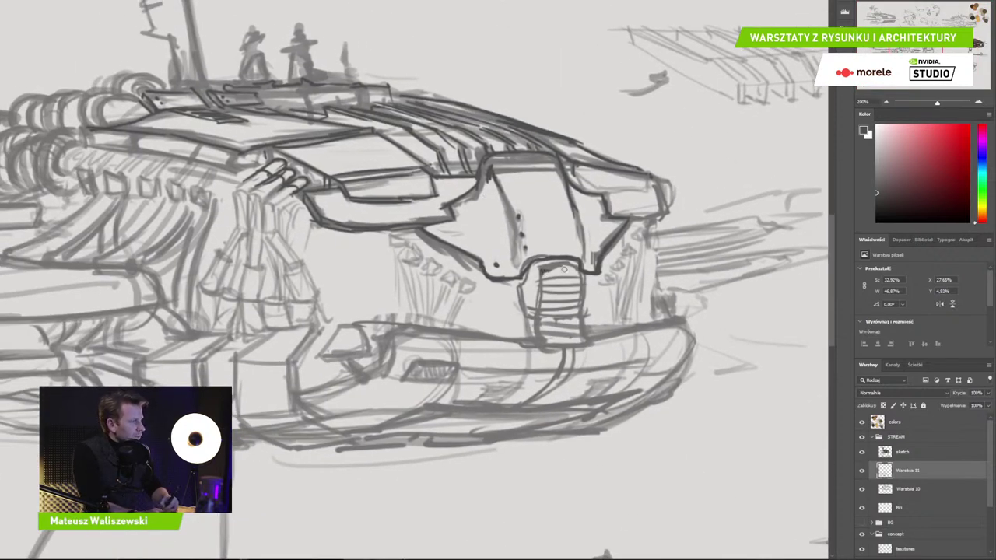
scroll(410, 265, up, 2)
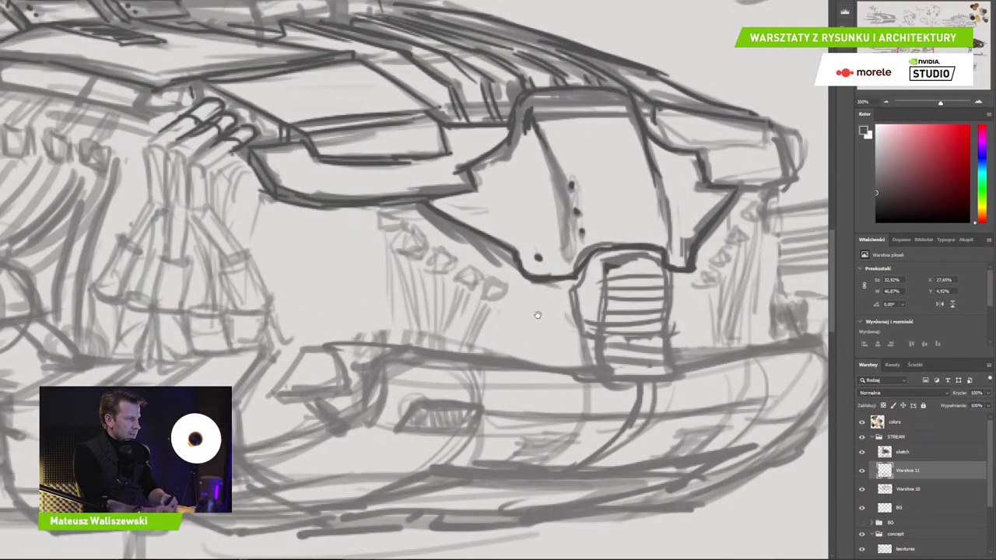
mouse_move(410, 265)
mouse_down()
mouse_move(347, 230)
mouse_move(367, 224)
mouse_move(344, 238)
mouse_move(423, 257)
mouse_move(420, 272)
mouse_move(441, 288)
mouse_move(427, 270)
mouse_move(448, 273)
mouse_up()
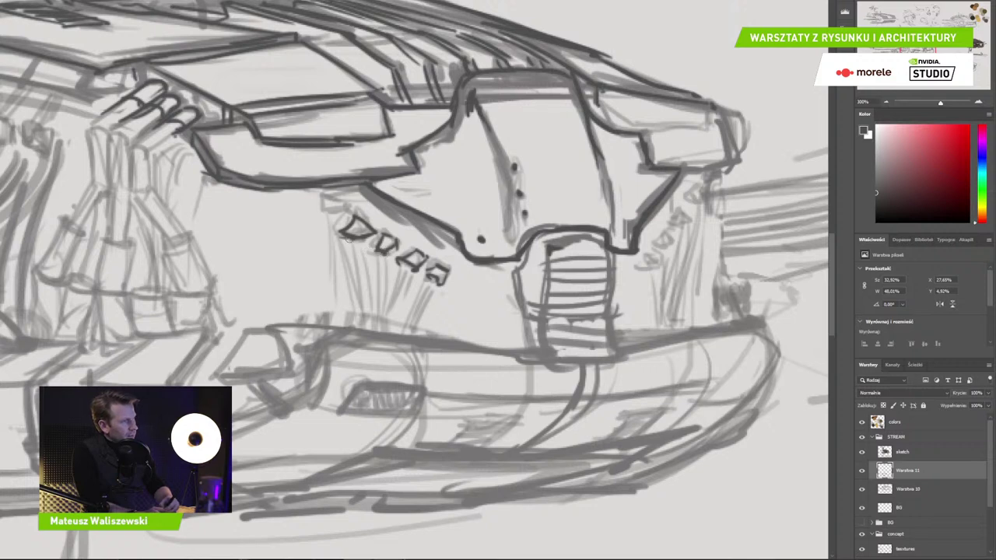
mouse_move(326, 223)
mouse_down()
mouse_move(341, 212)
mouse_move(349, 219)
mouse_up()
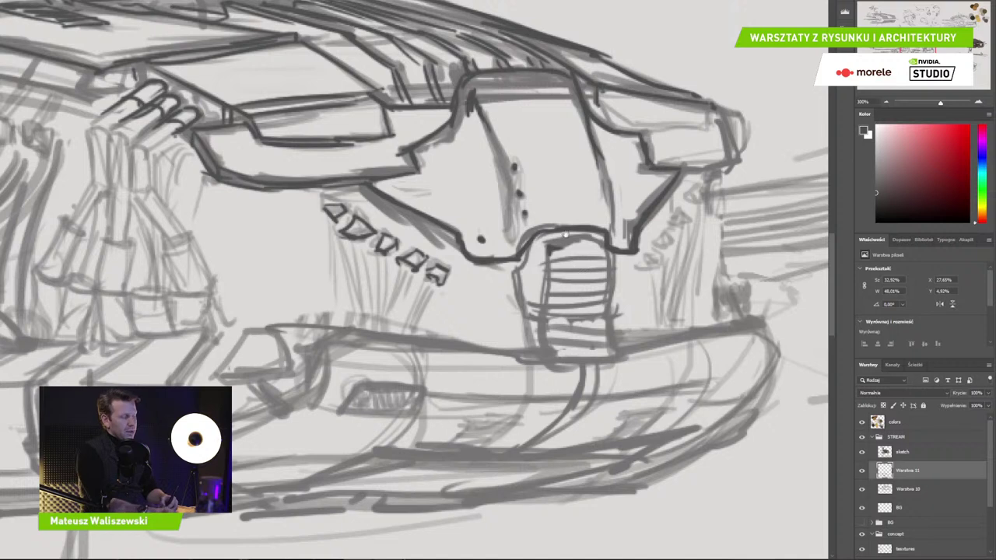
Add rivet dots along the roof panel's far edge and darken the gap between the panel and the curved pipes
mouse_move(572, 230)
mouse_down()
mouse_move(594, 291)
mouse_move(716, 340)
mouse_move(763, 377)
mouse_up()
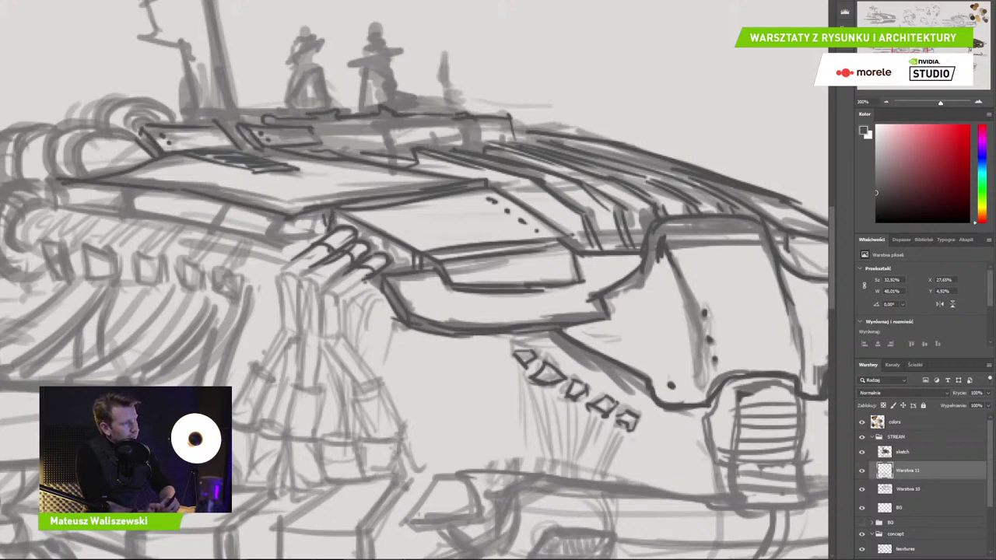
drag(369, 230, 410, 257)
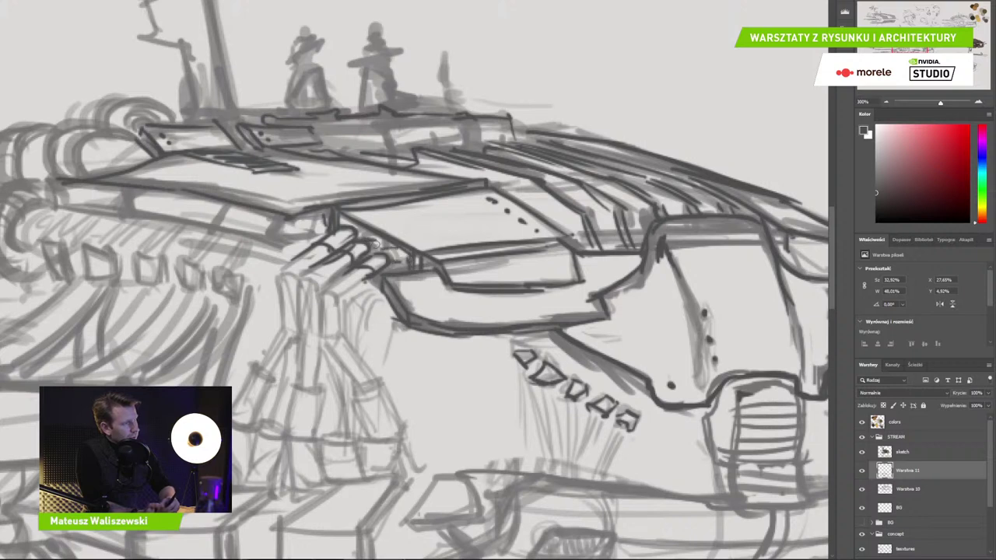
Outline the small angled end face under the roof slab's front corner, beside the curved pipes
drag(339, 180, 485, 217)
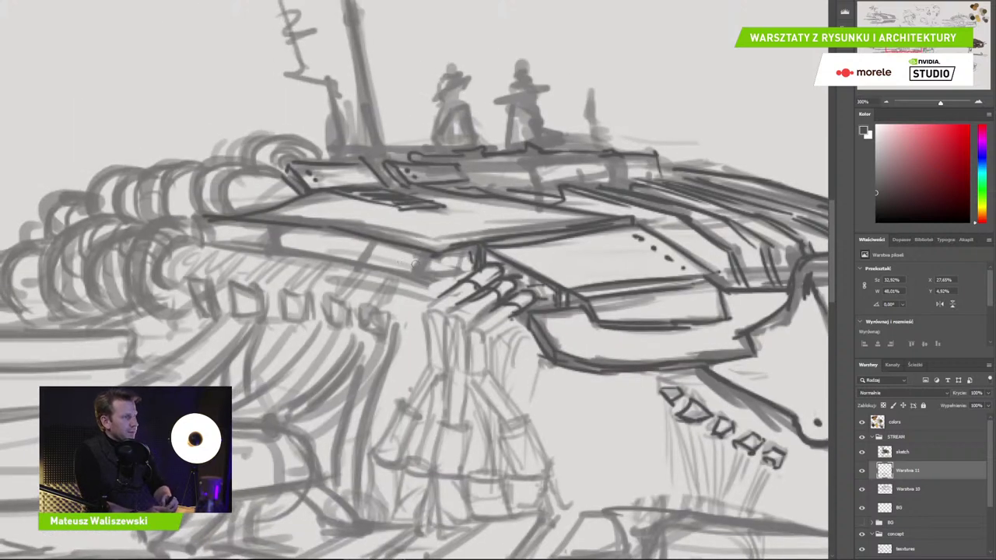
drag(431, 256, 409, 283)
drag(415, 275, 472, 266)
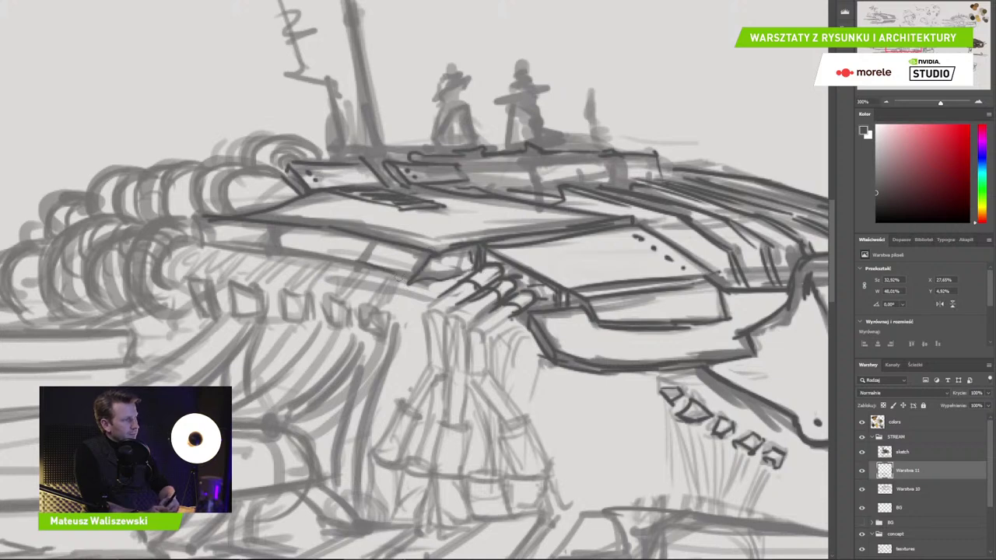